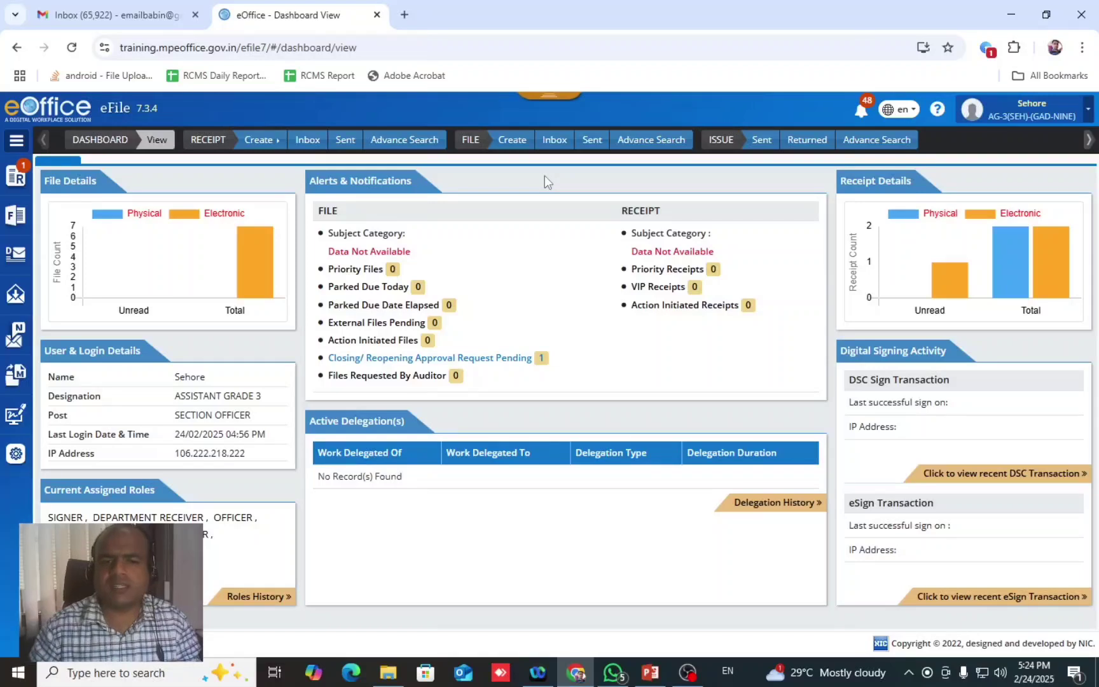
click(1088, 110)
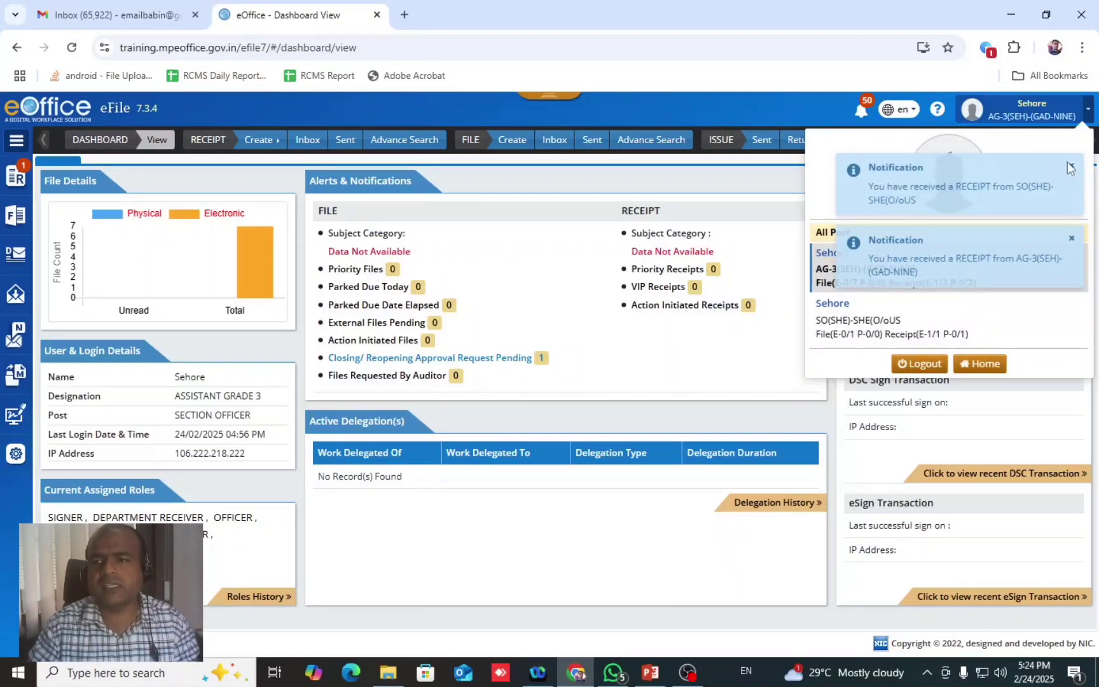
click(749, 241)
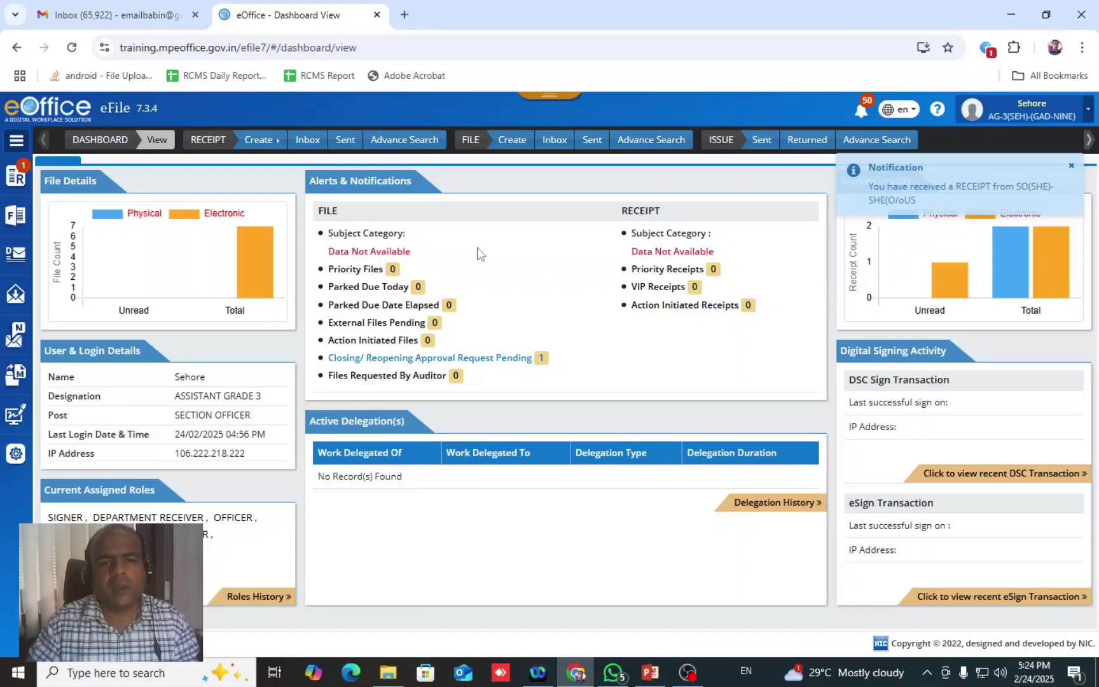
Step: Open the receipt inbox and select the electronic receipt with the subject "e-filing 3.0 training"
click(308, 141)
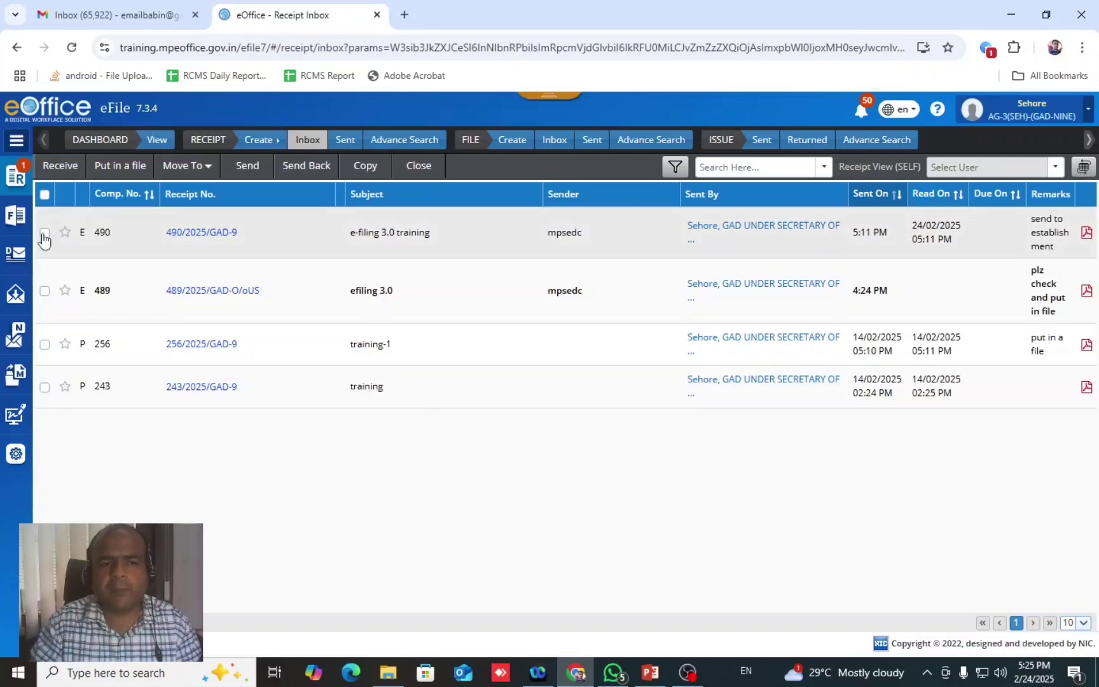
click(44, 234)
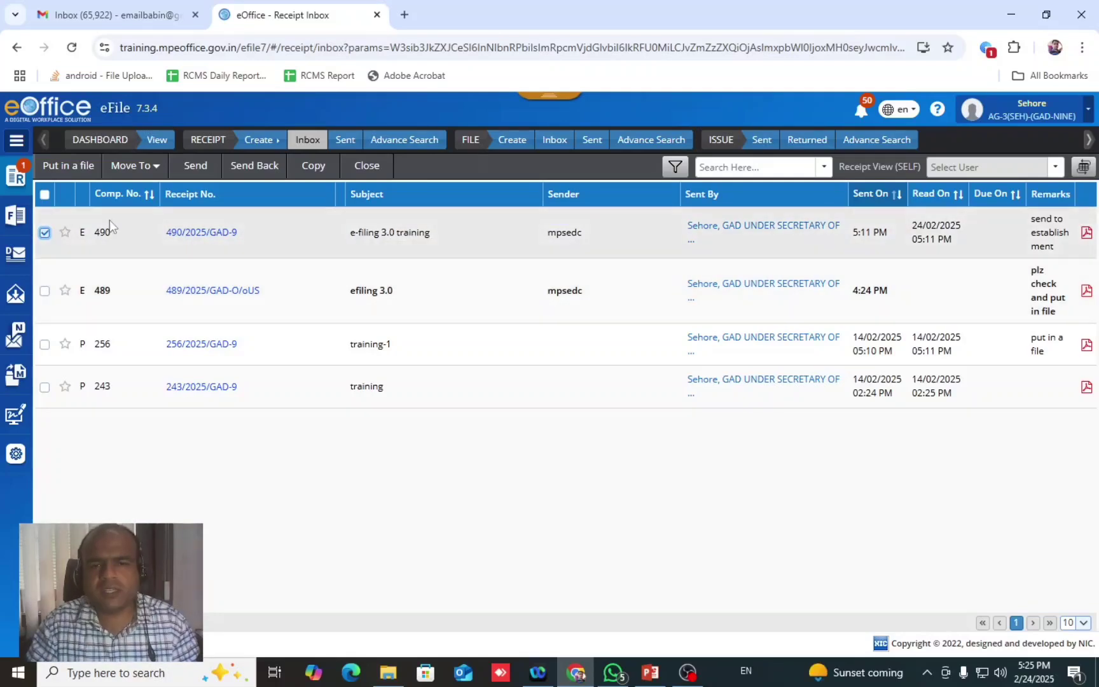
Step: Start a new electronic file and set the first part of its file number to A-Establishment
click(520, 146)
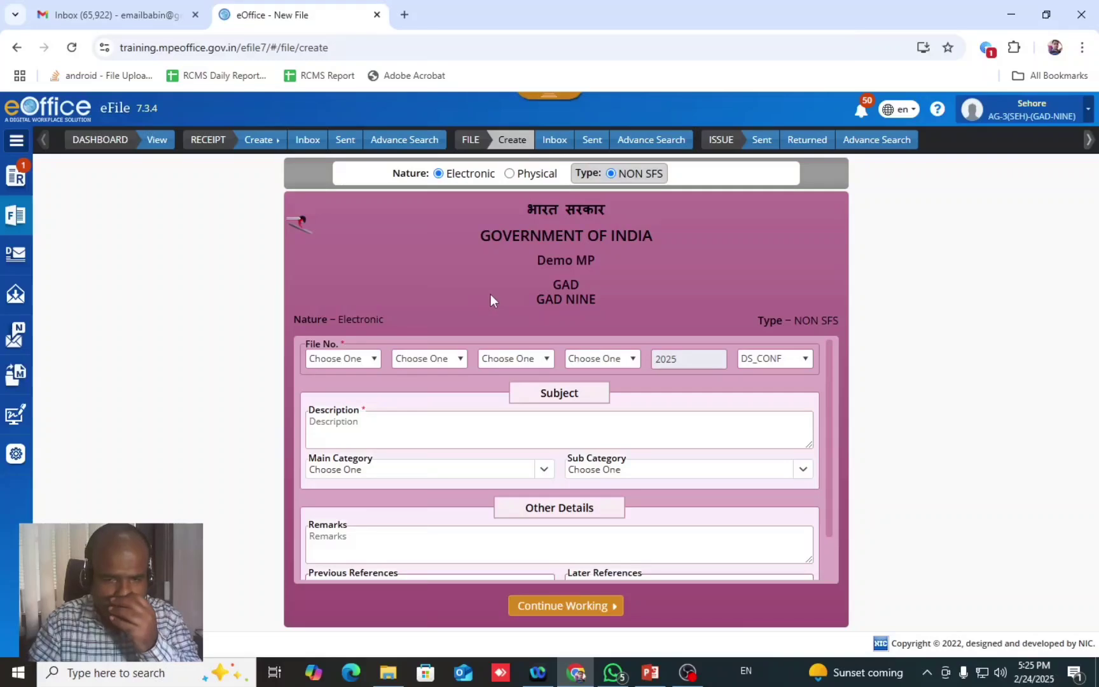
click(357, 359)
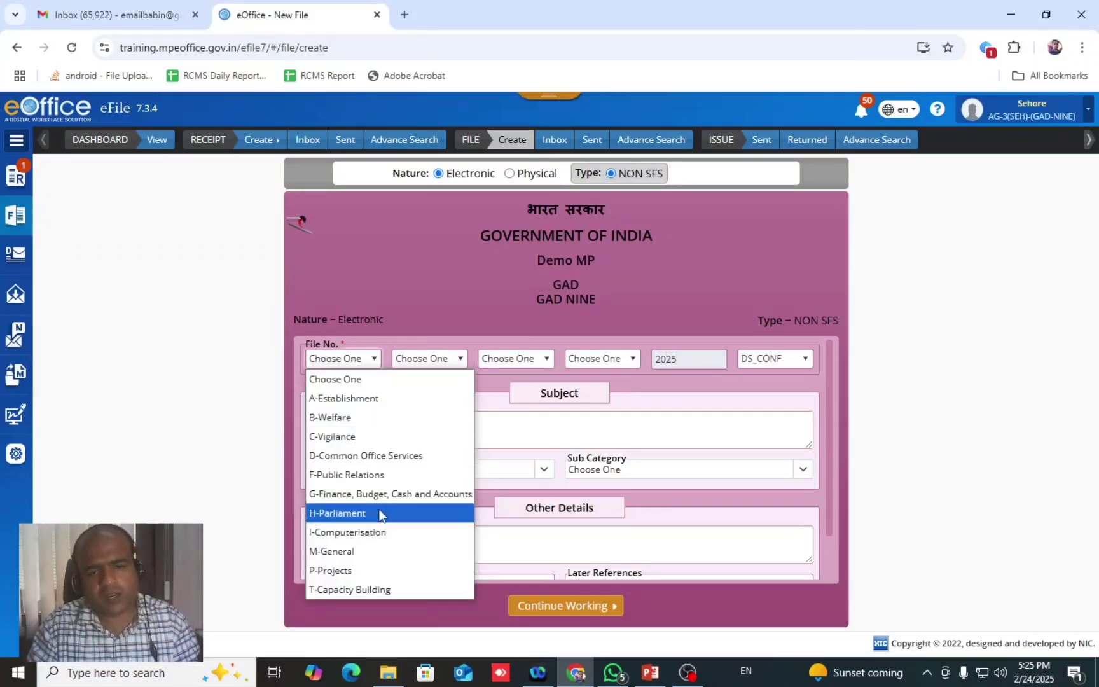
click(357, 396)
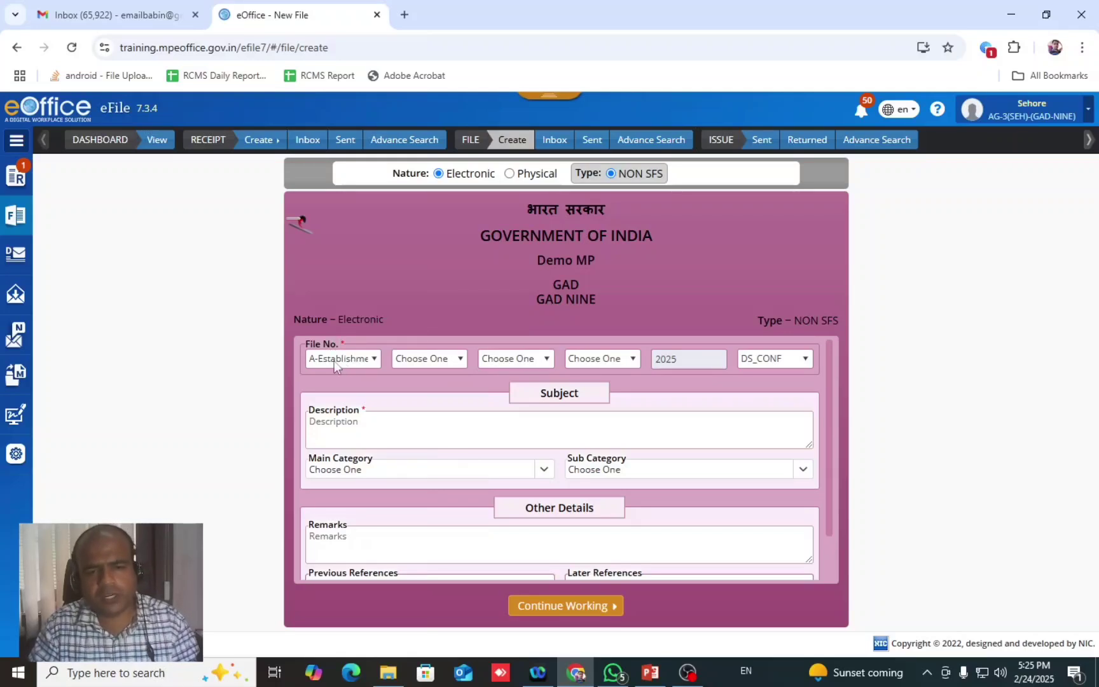
Step: Enter "ecourt filling 3.0 training" as the new file's subject description
click(371, 420)
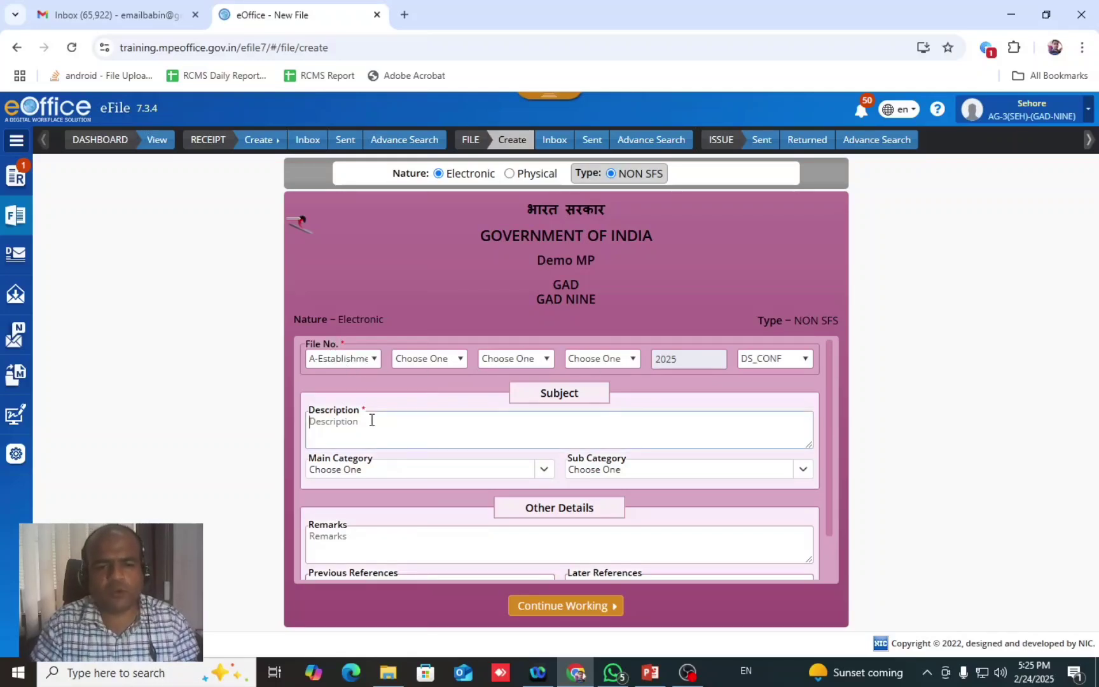
text(s)
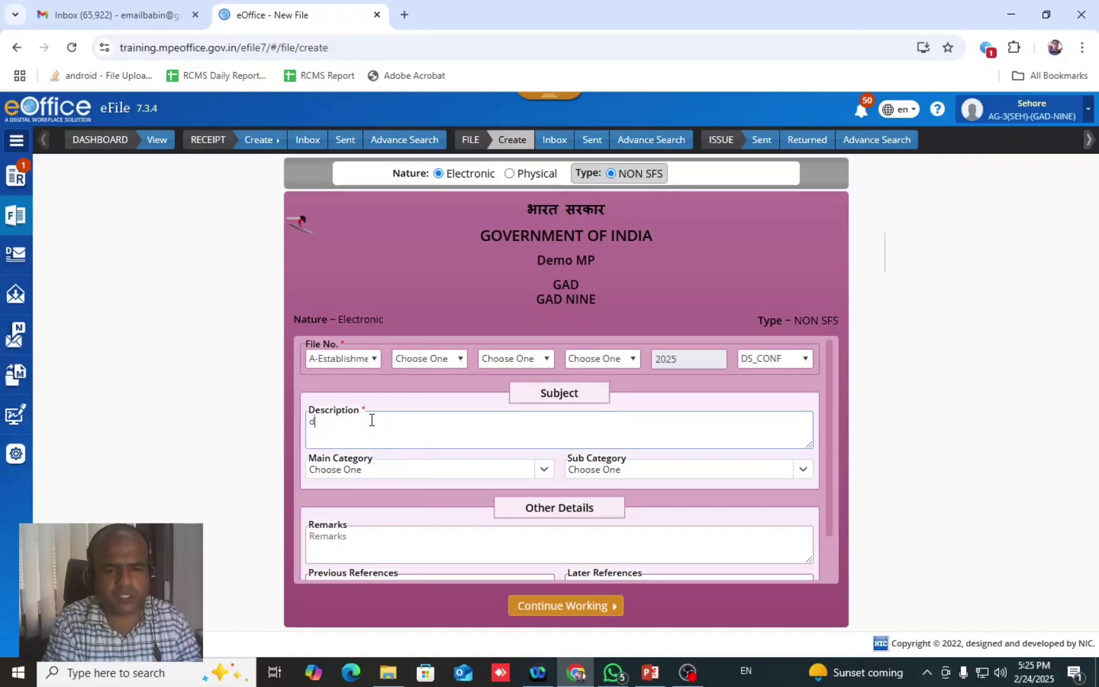
key(BackSpace)
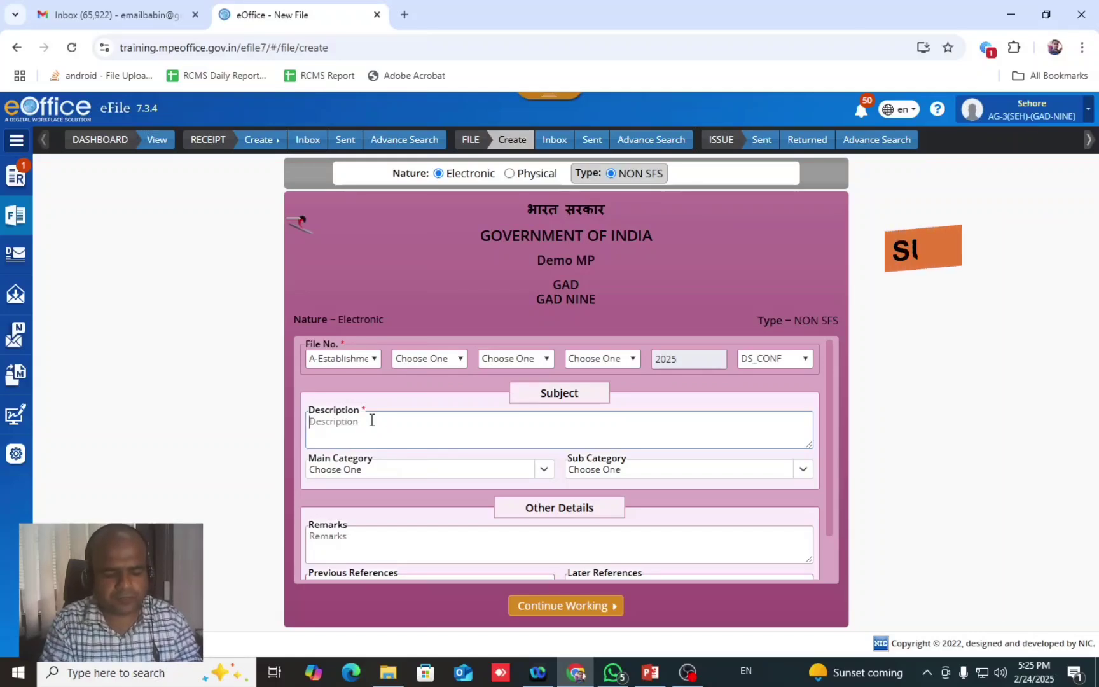
text(ecourt training)
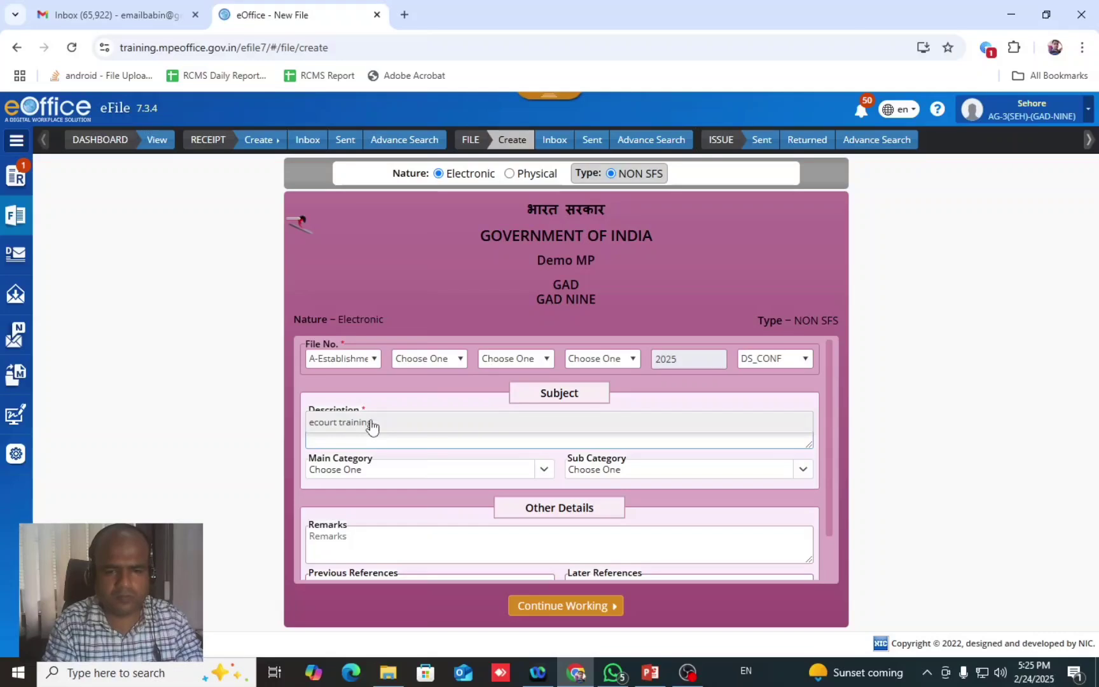
key(BackSpace)
key(BackSpace)
key(BackSpace)
key(BackSpace)
key(BackSpace)
key(BackSpace)
key(BackSpace)
key(BackSpace)
text(filling)
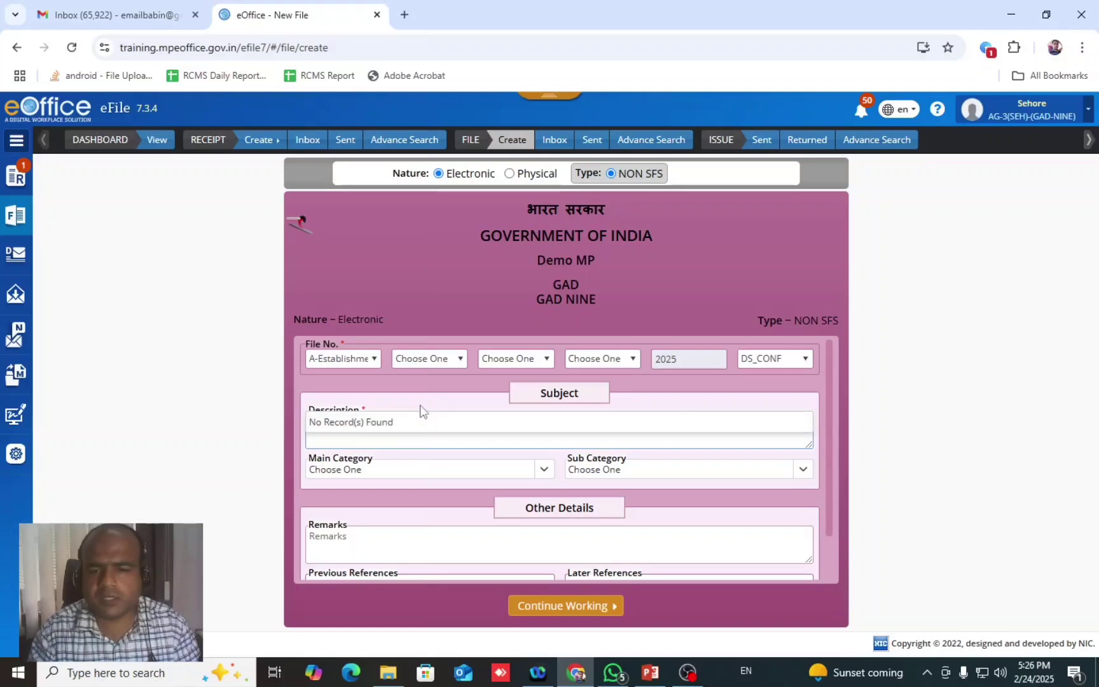
Step: Set the file's main category to Establishment and copy the subject description into the remarks
scroll(415, 445, down, 1)
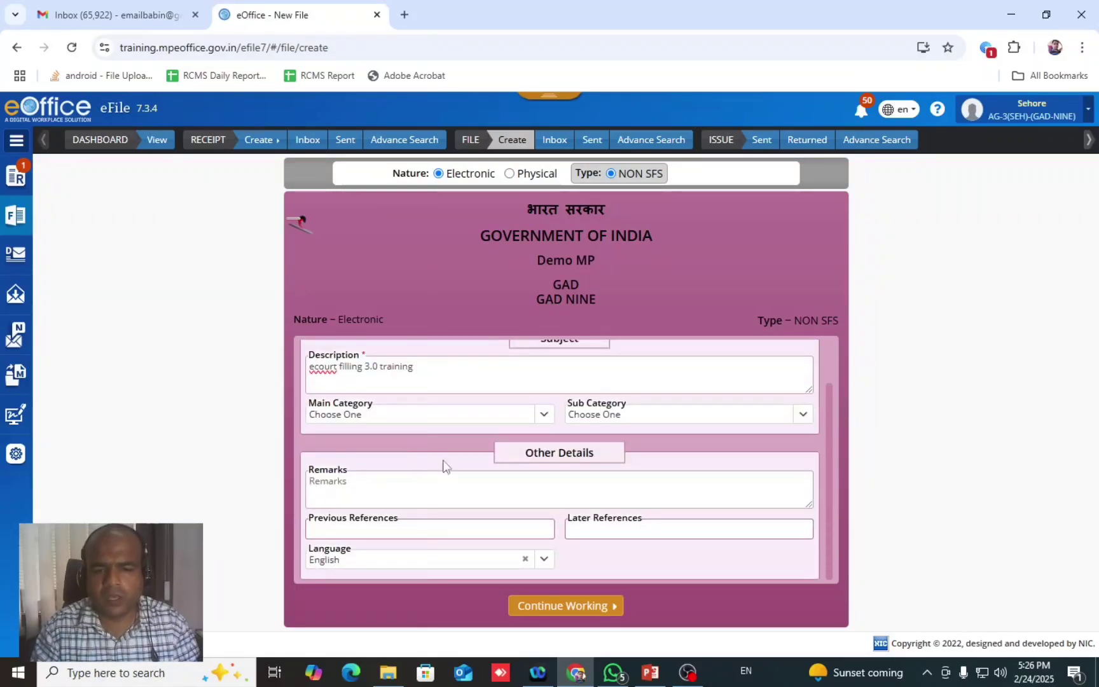
click(418, 417)
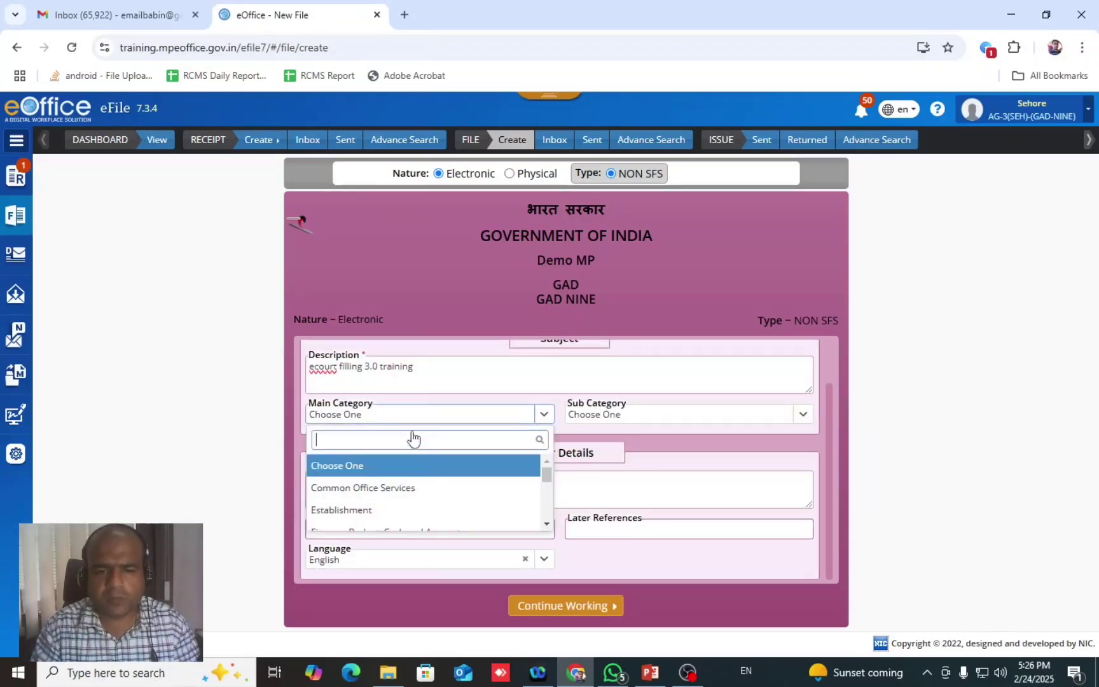
click(385, 510)
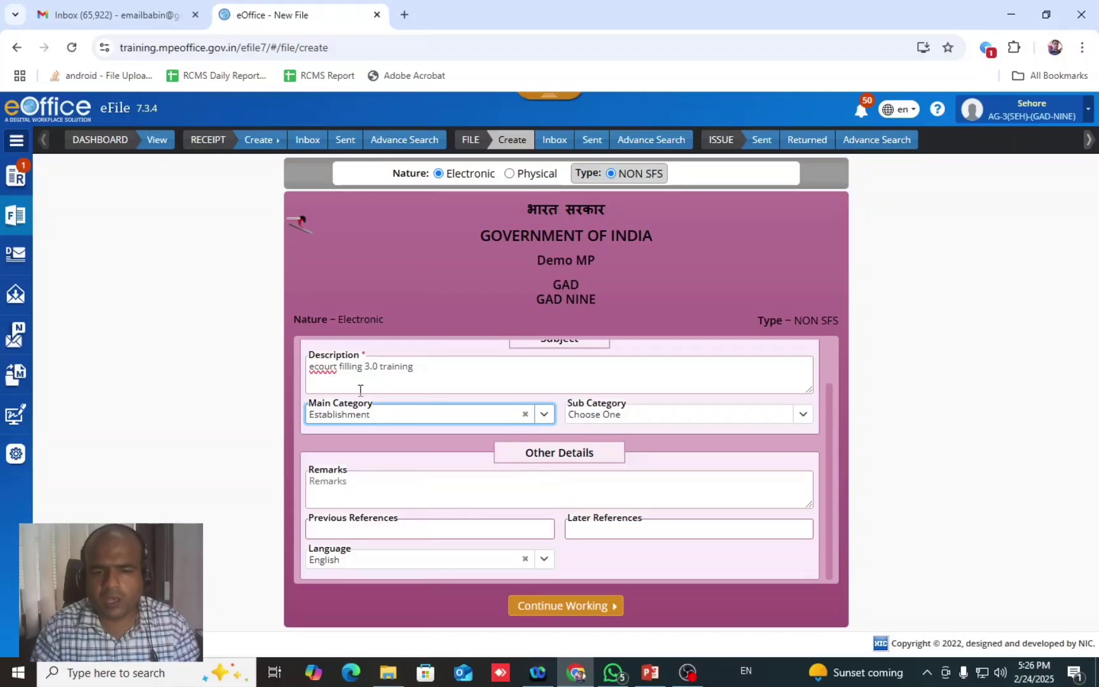
click(435, 371)
key(ctrl+a)
key(ctrl+c)
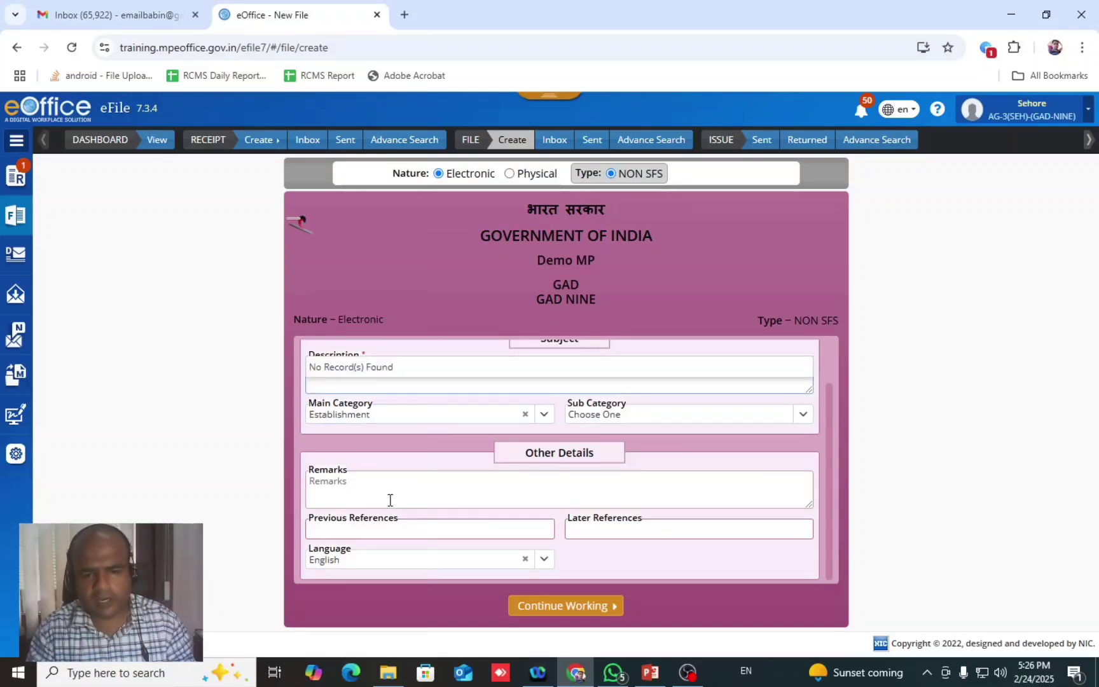
click(385, 496)
key(ctrl+v)
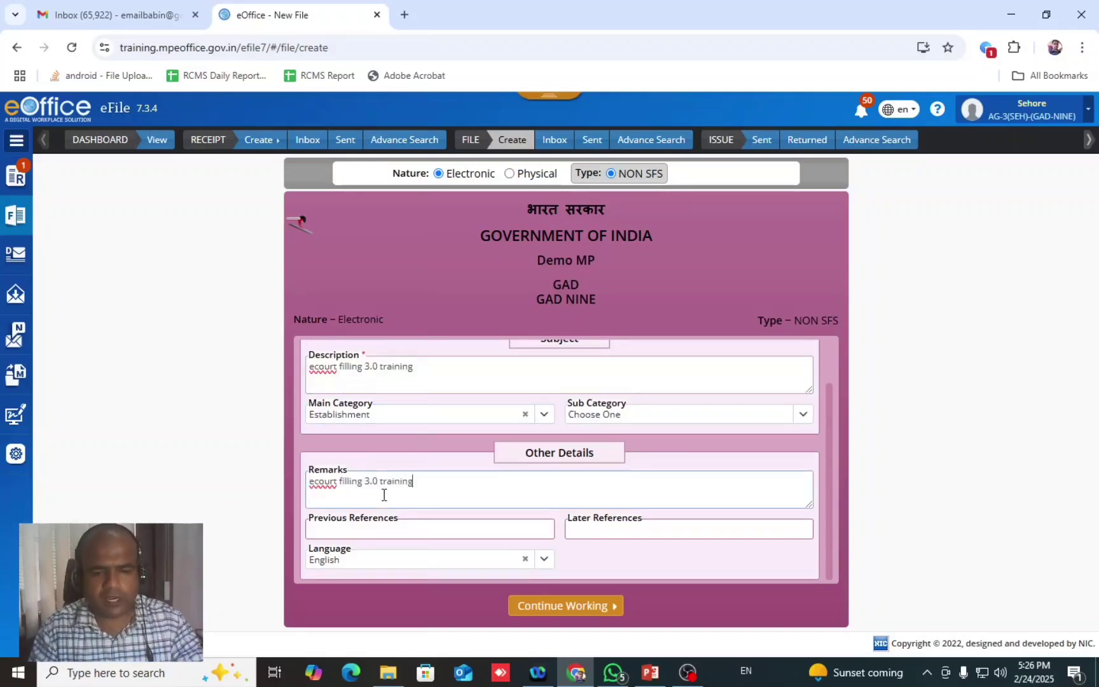
Step: Set the file's language to Hindi and create the file, agreeing to generate its final file number
click(422, 563)
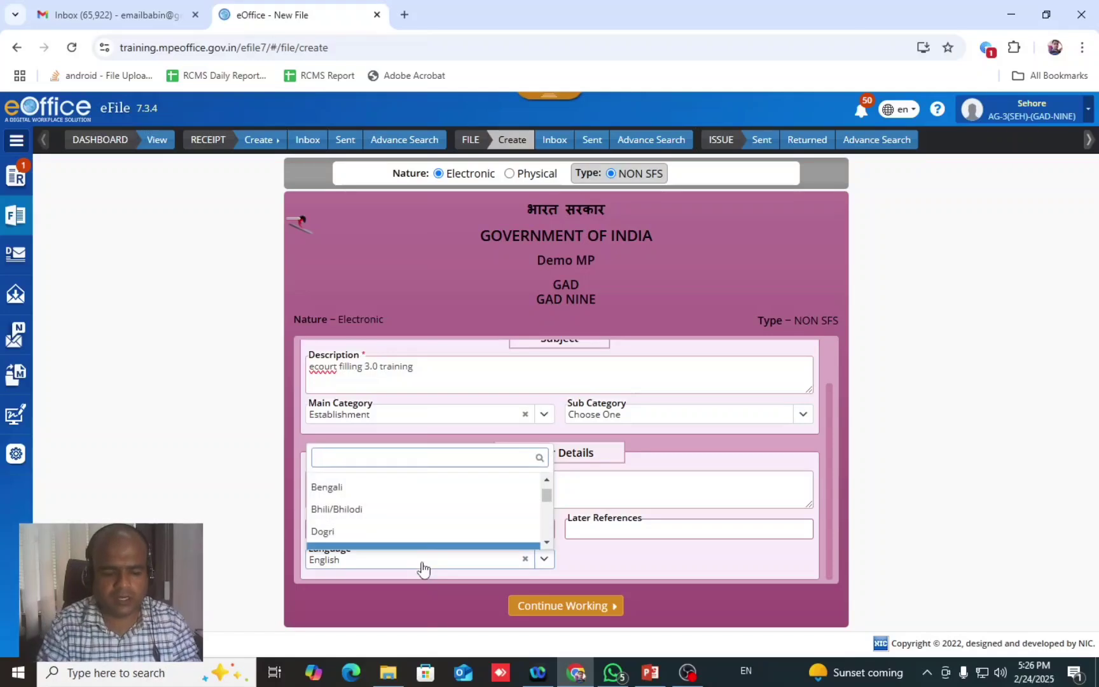
text(hind)
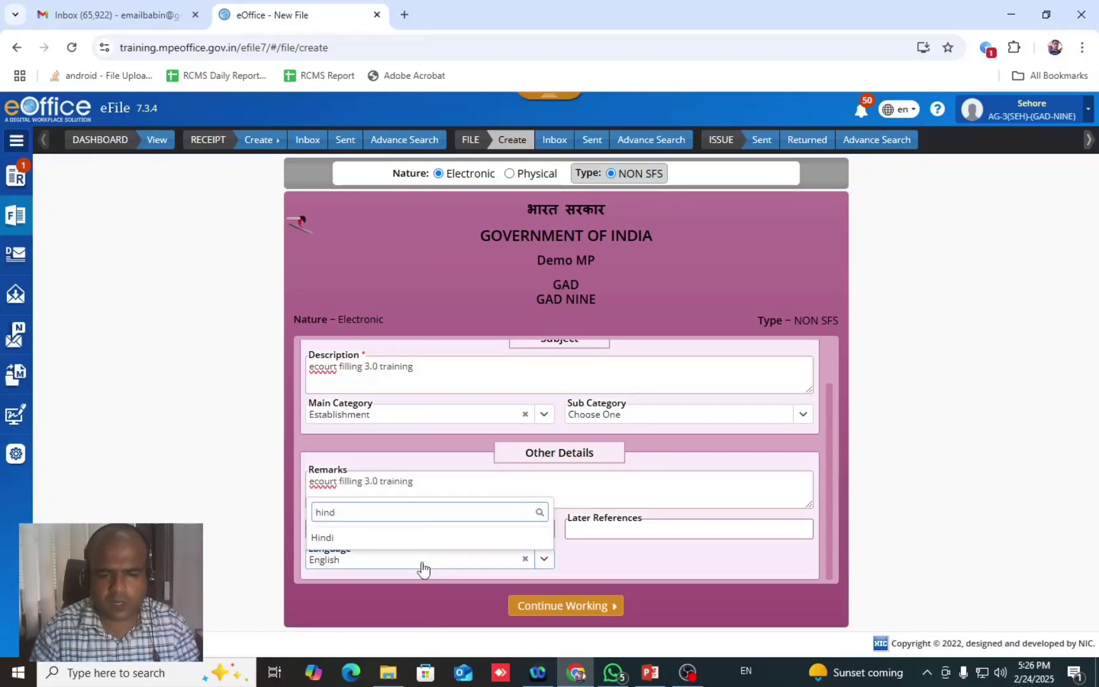
click(343, 538)
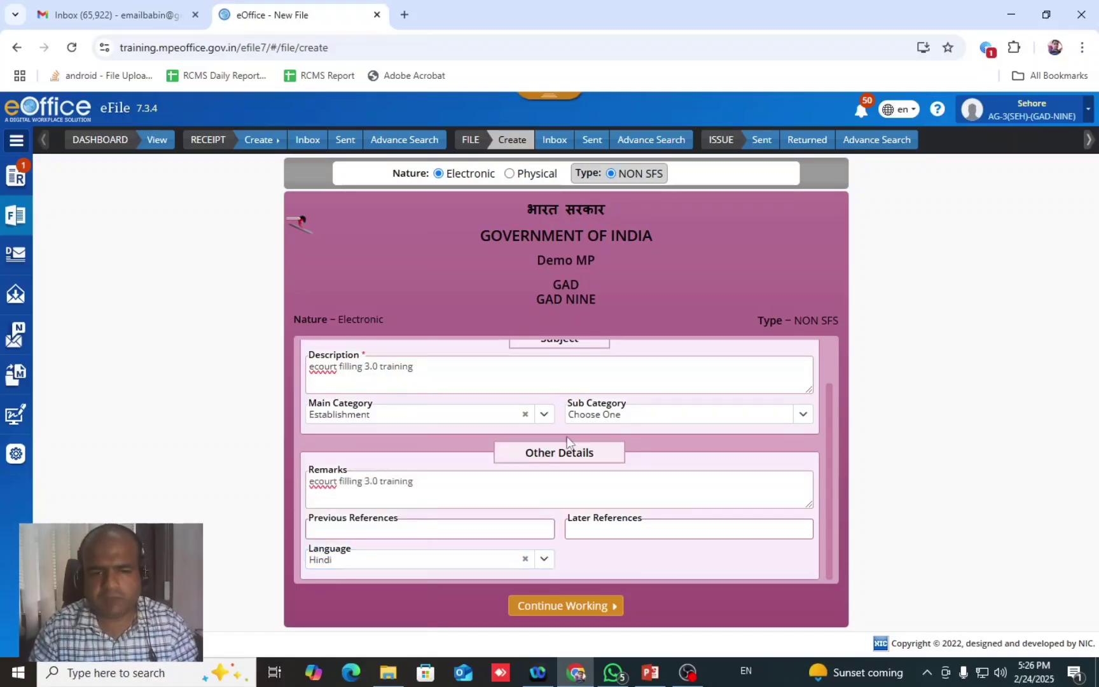
scroll(566, 437, up, 3)
scroll(601, 448, down, 3)
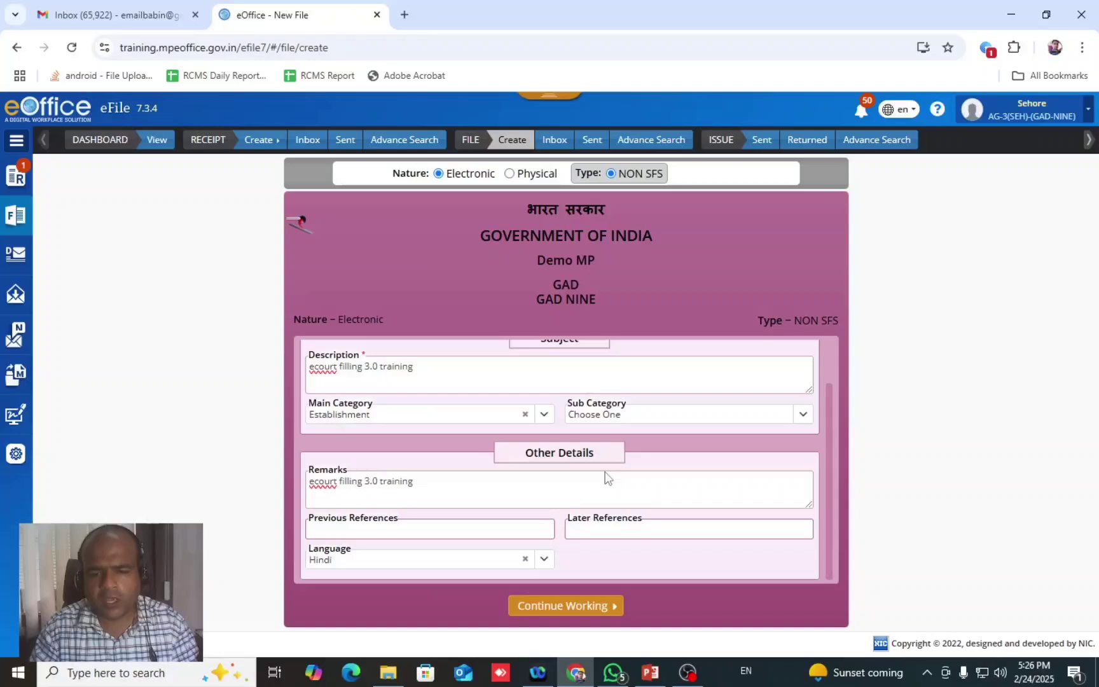
click(584, 606)
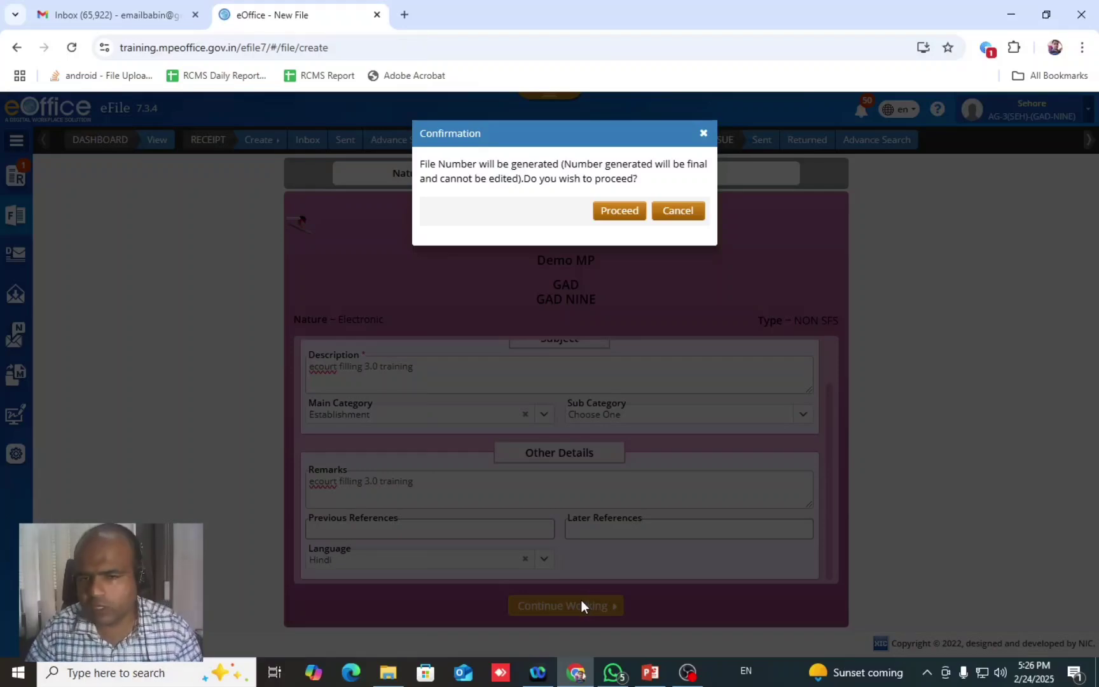
click(620, 210)
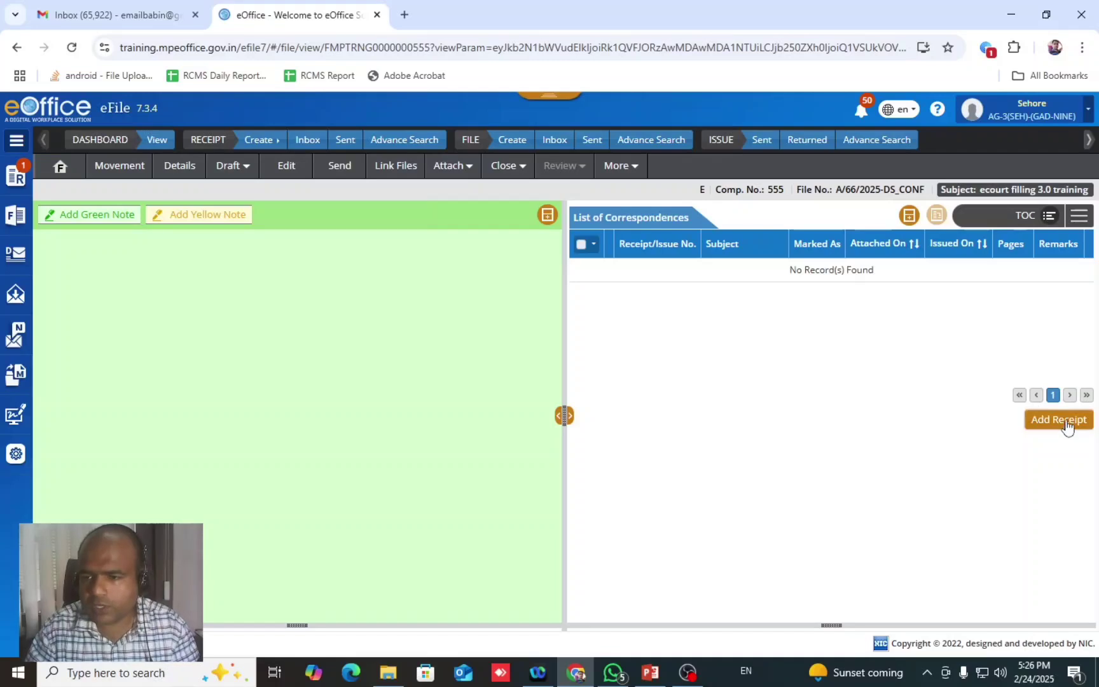
Step: Attach receipt 490/2025/GAD-9 to the file's correspondences with the remark "ok"
click(1065, 419)
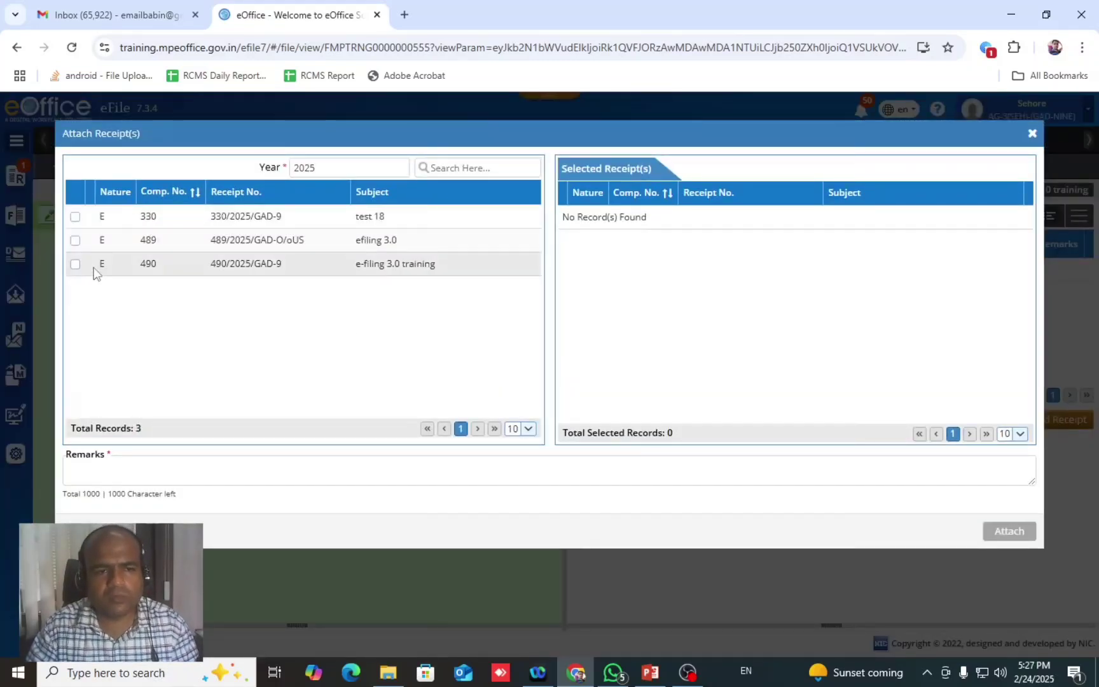
click(75, 265)
click(354, 467)
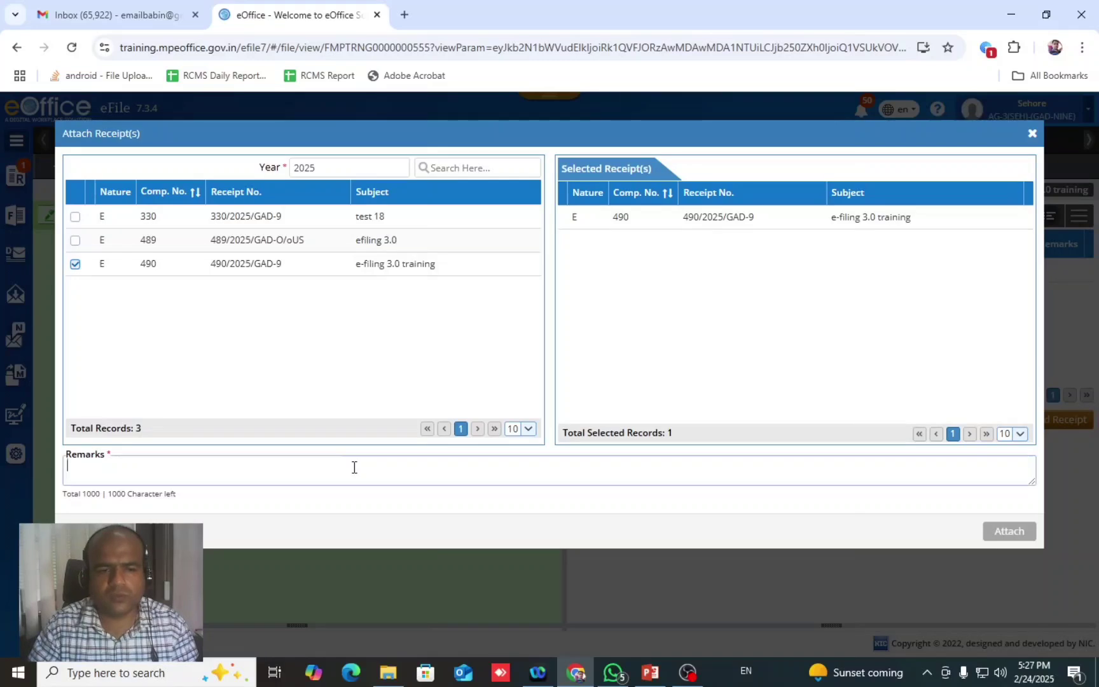
text(ok)
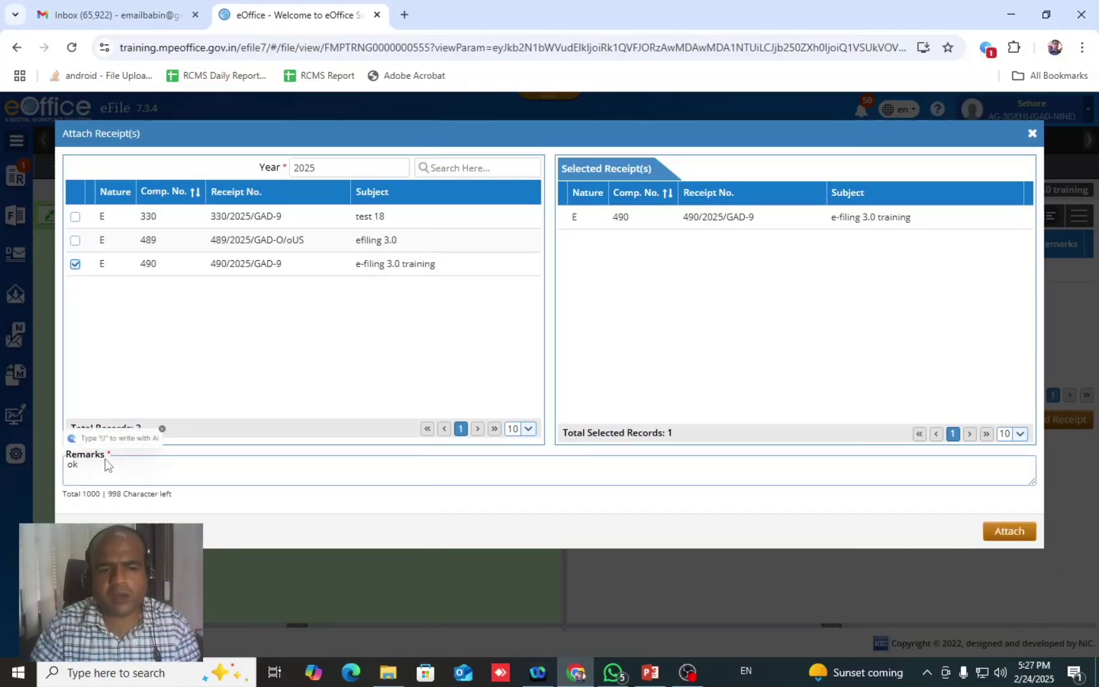
drag(105, 456, 67, 455)
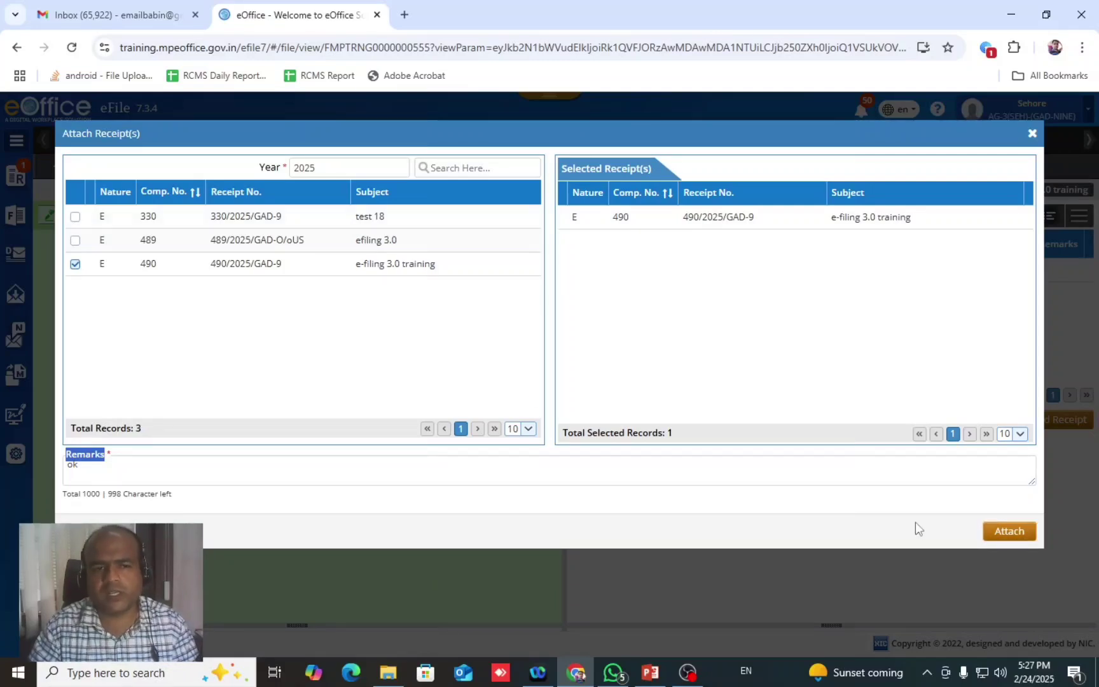
click(1003, 533)
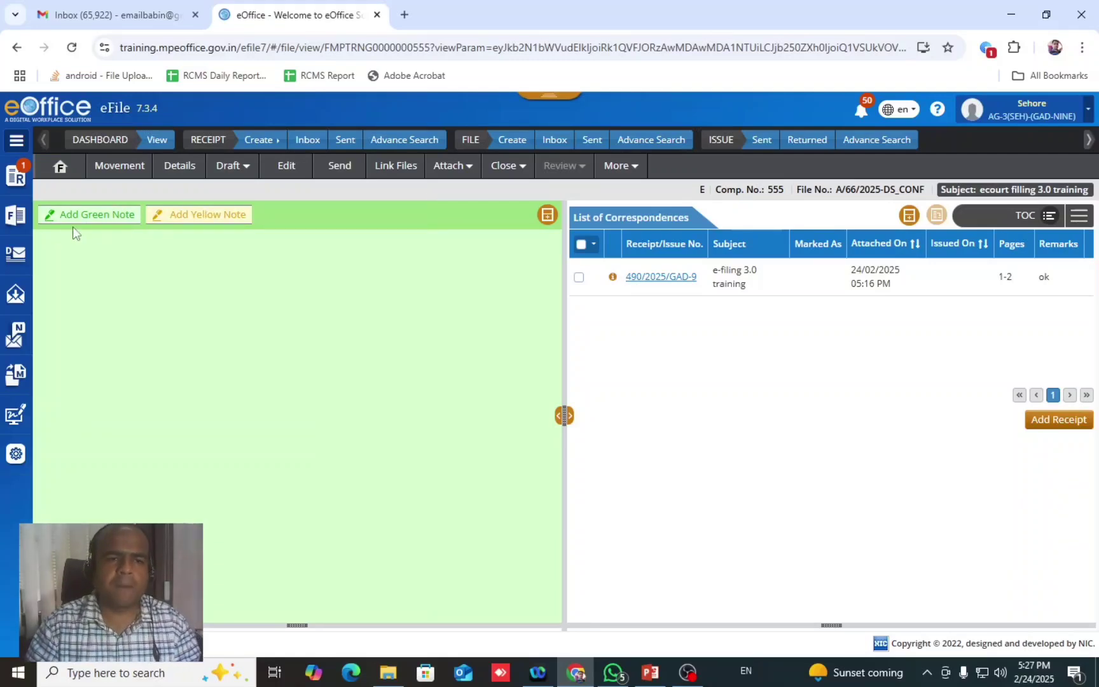
Step: Add a yellow note to the file and paste the prepared Hindi noting with the letter references on e-court training
click(203, 219)
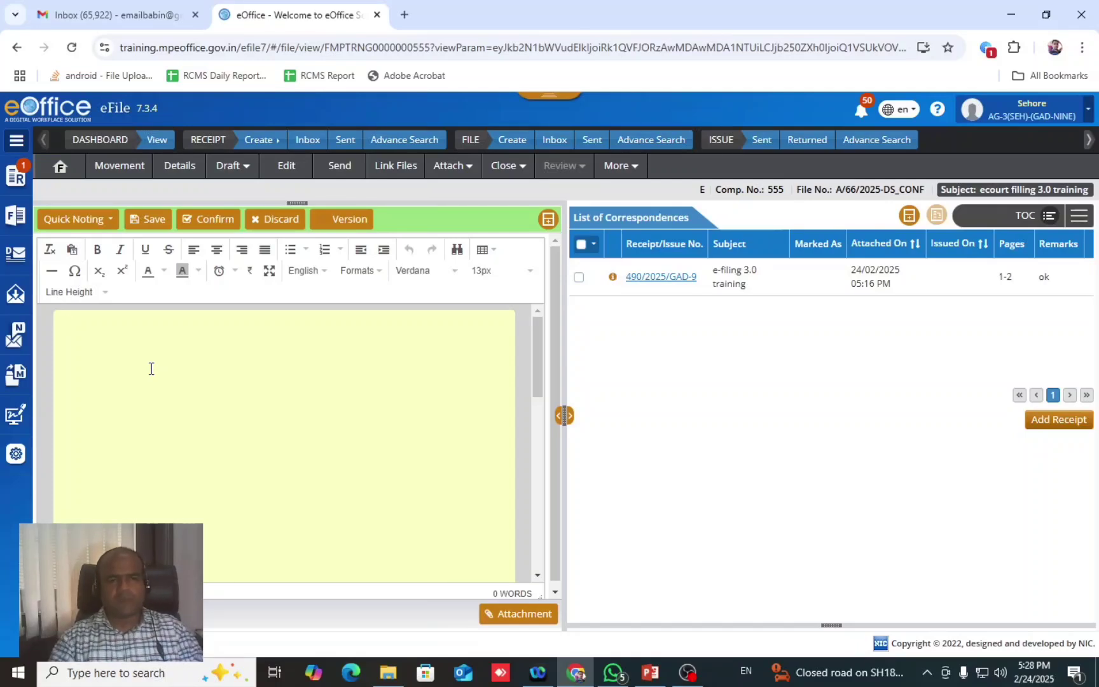
key(ctrl+v)
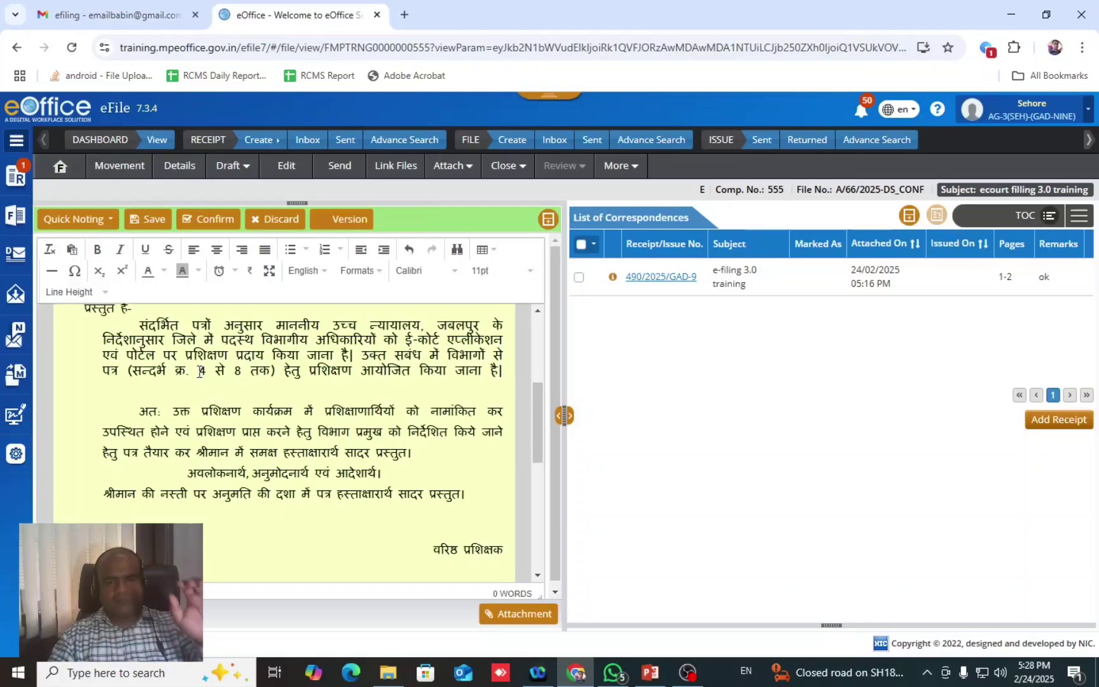
drag(530, 425, 540, 354)
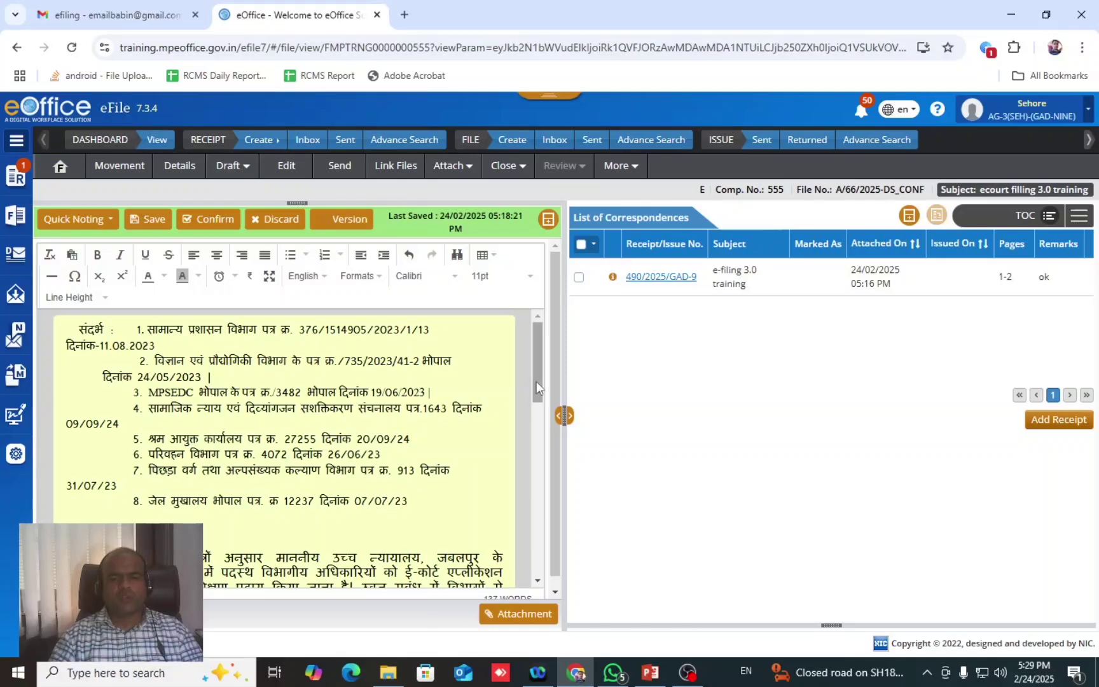
drag(536, 381, 461, 381)
click(342, 415)
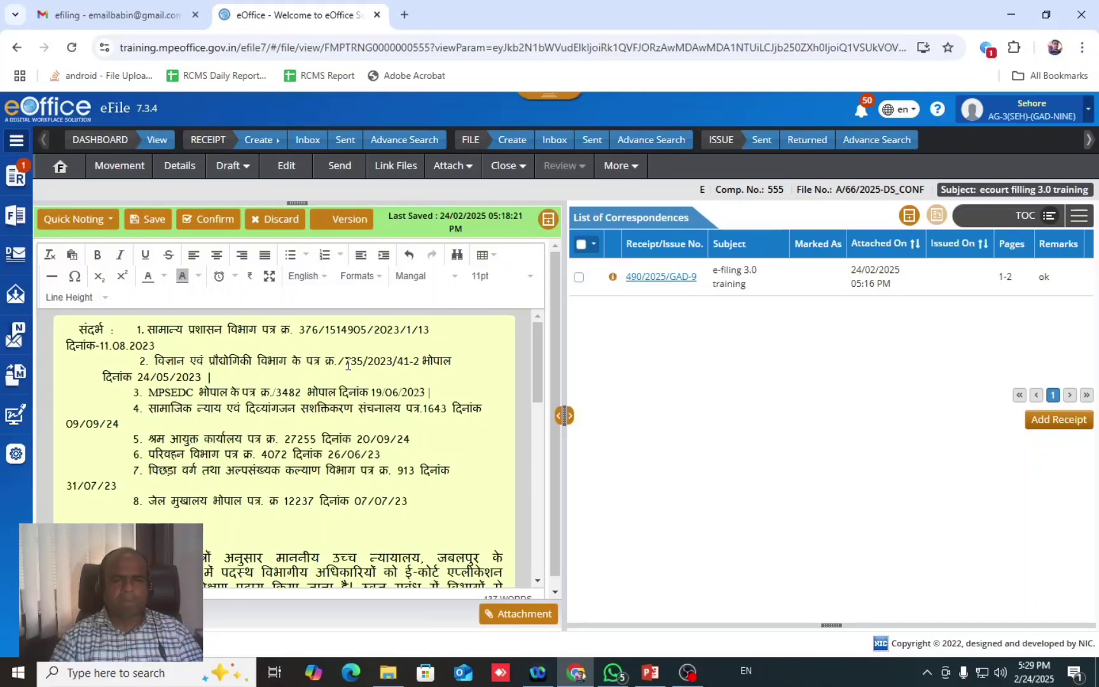
Step: Confirm the yellow note and bring its text up for editing as a green note
click(214, 221)
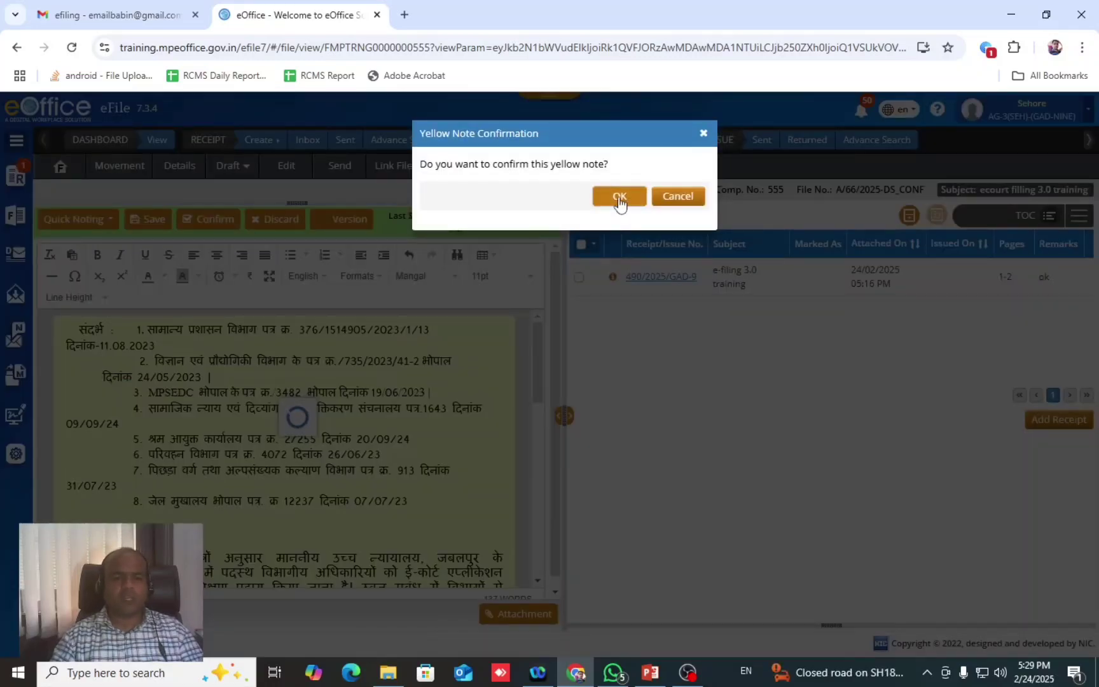
click(619, 198)
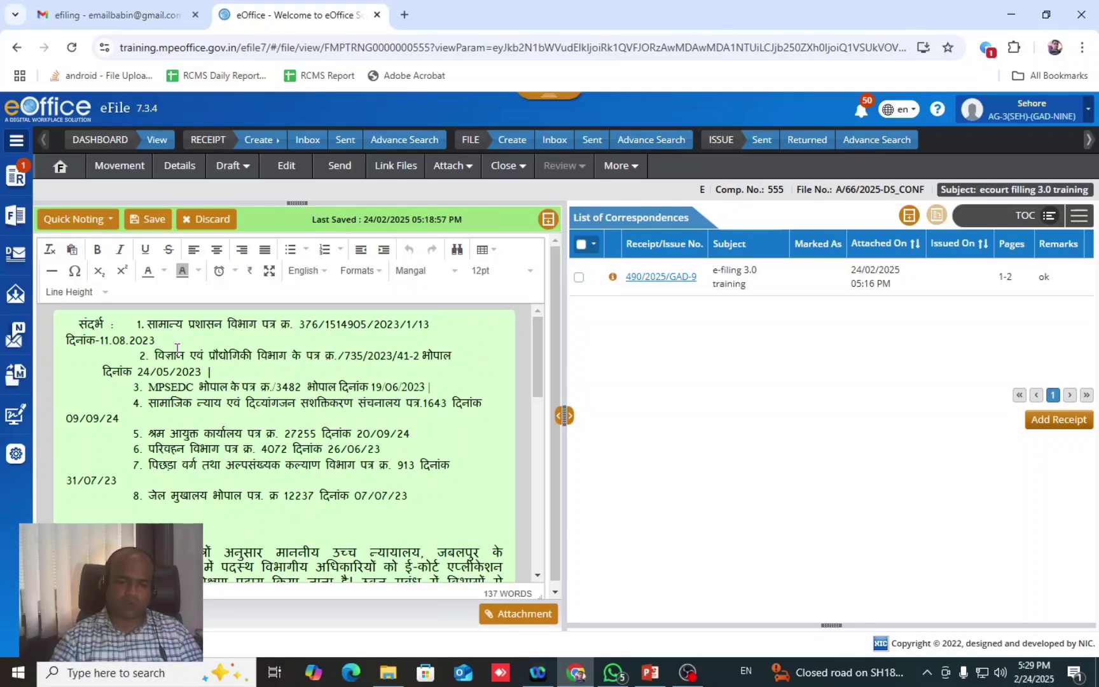
click(360, 465)
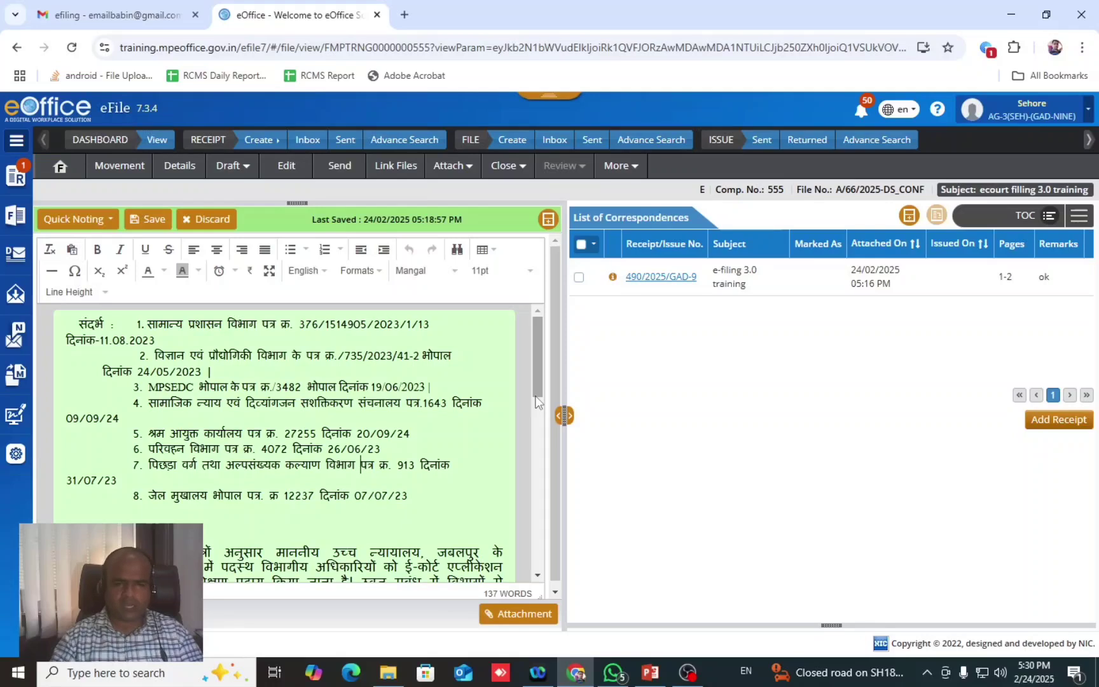
Step: Attach the CAF PDF from the Downloads folder to the green note
click(420, 387)
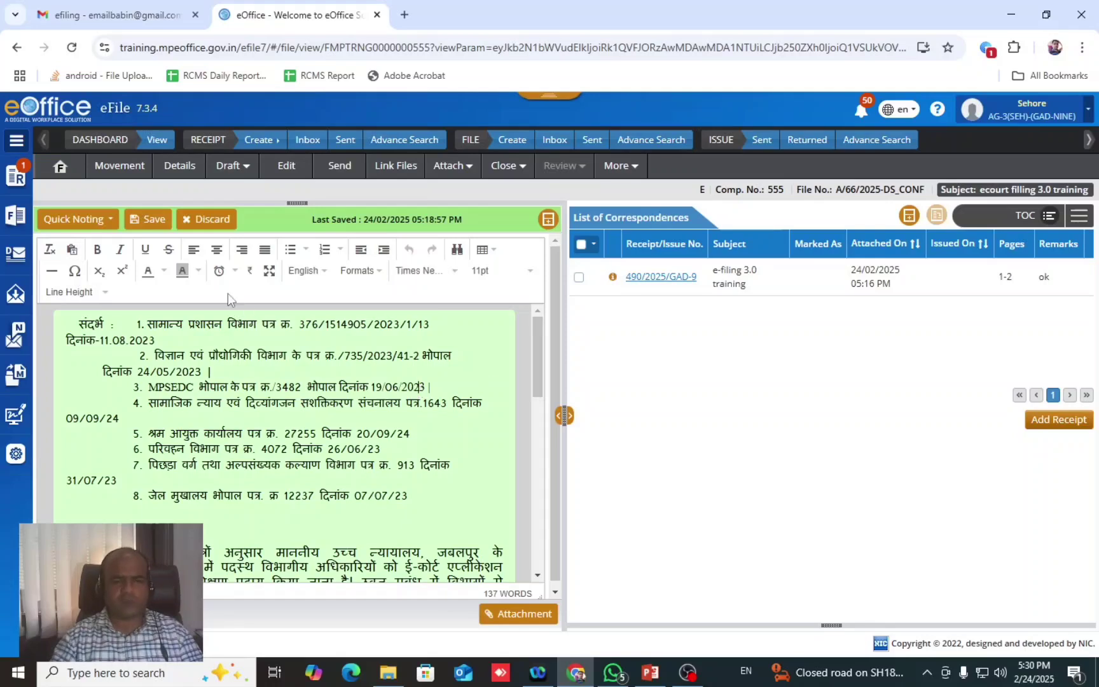
click(275, 405)
mouse_move(533, 374)
mouse_down()
mouse_move(521, 512)
mouse_move(529, 373)
mouse_up()
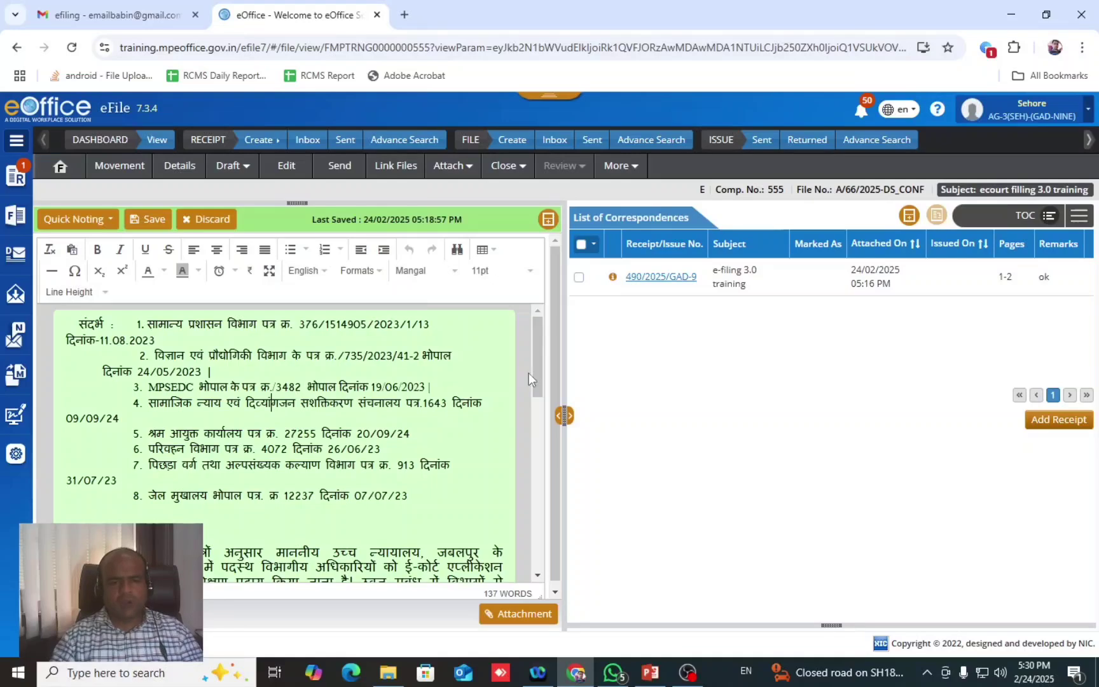
click(334, 537)
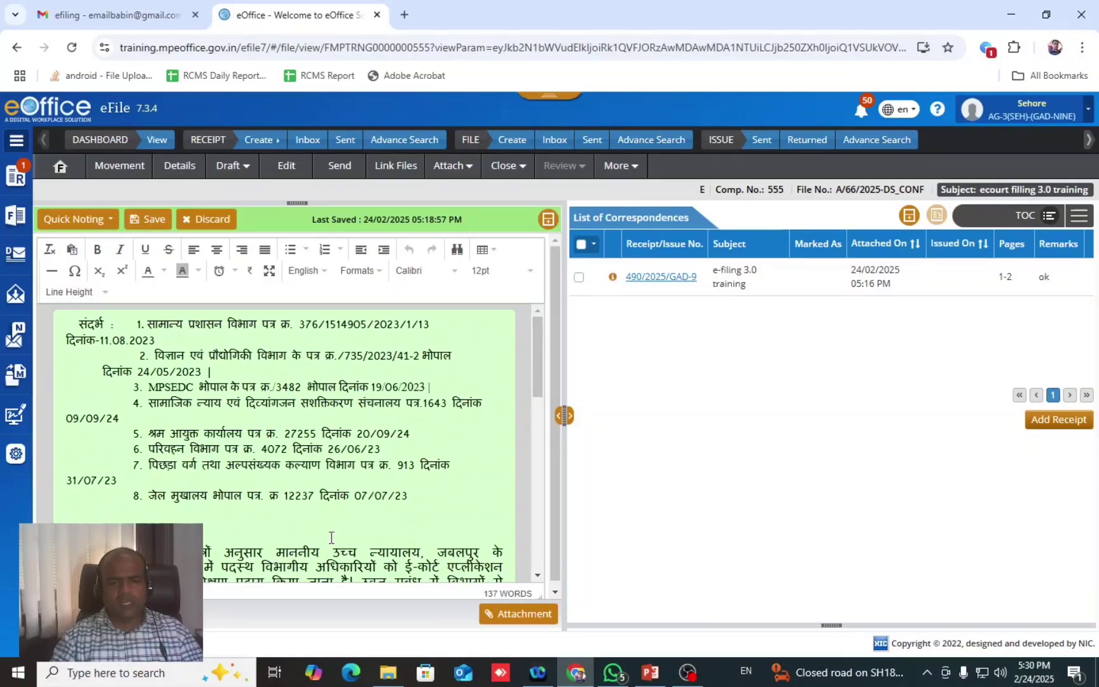
click(512, 619)
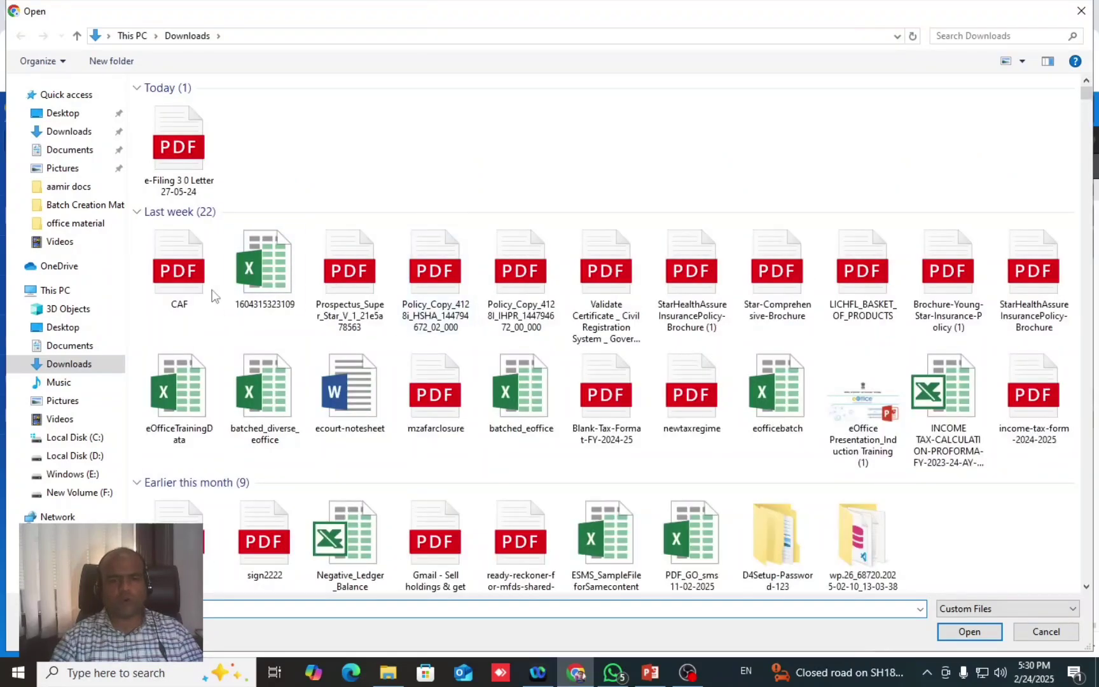
double_click(181, 270)
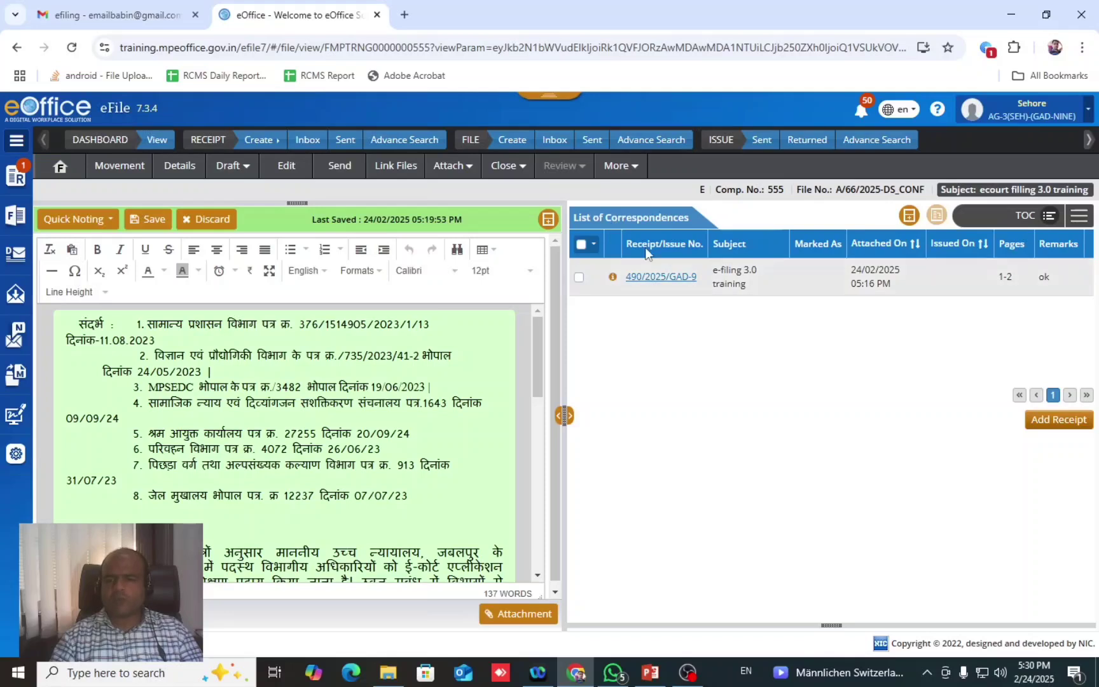
Step: Attach receipt 330/2025/GAD-9 to the file's correspondences with the remark "recipts"
click(1074, 425)
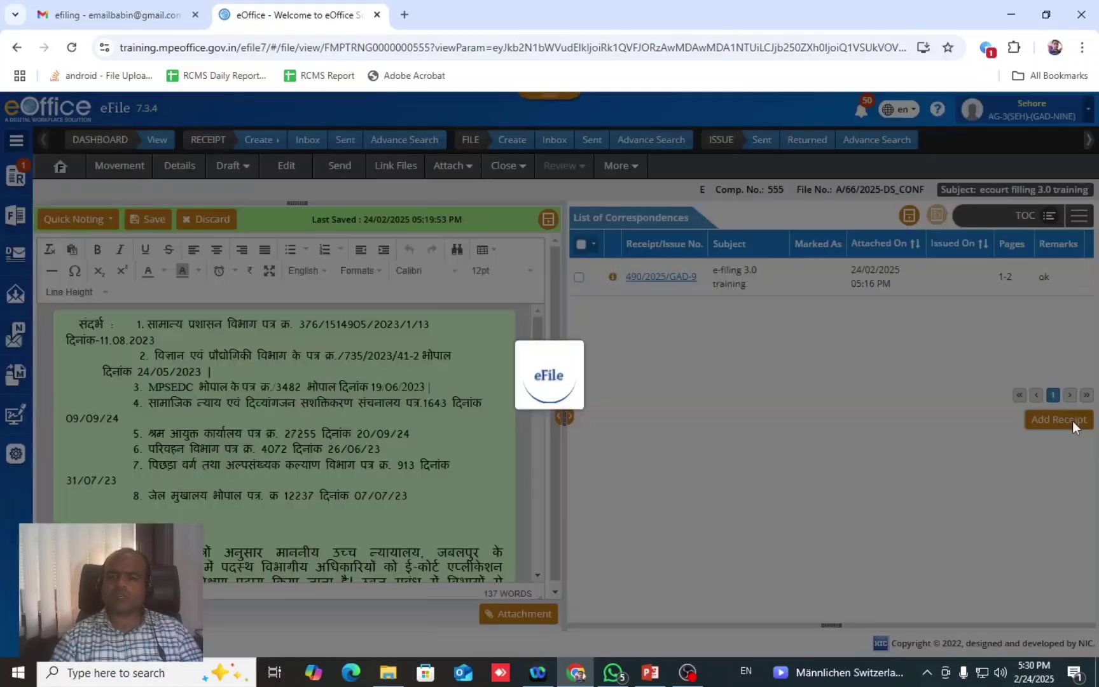
click(75, 216)
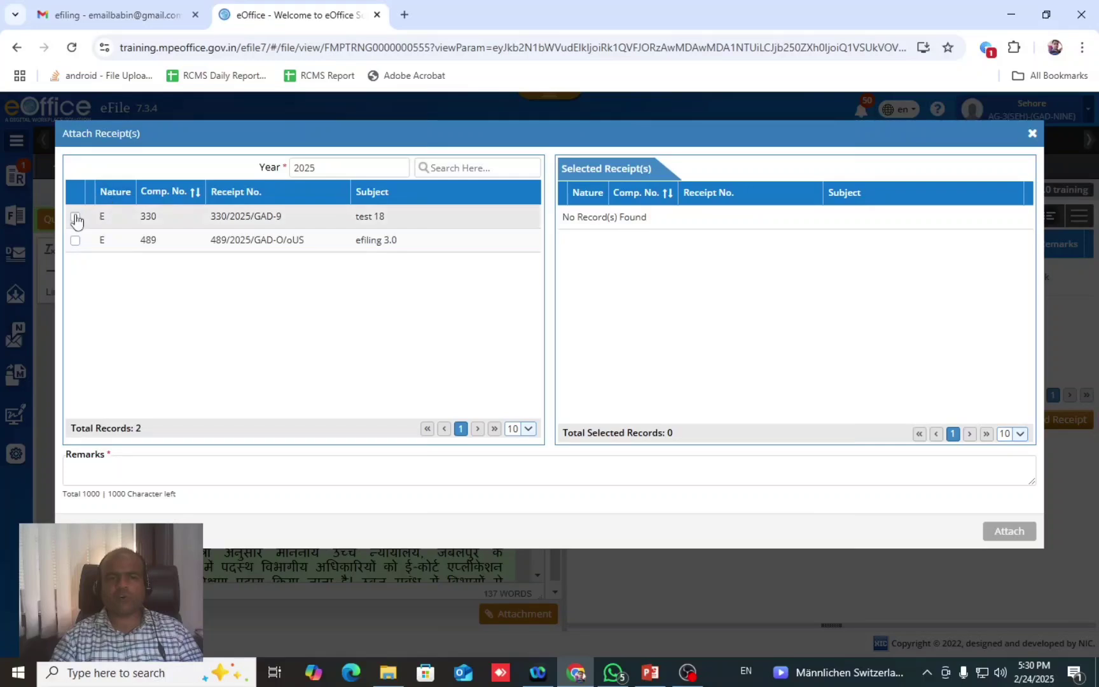
click(138, 472)
text(r)
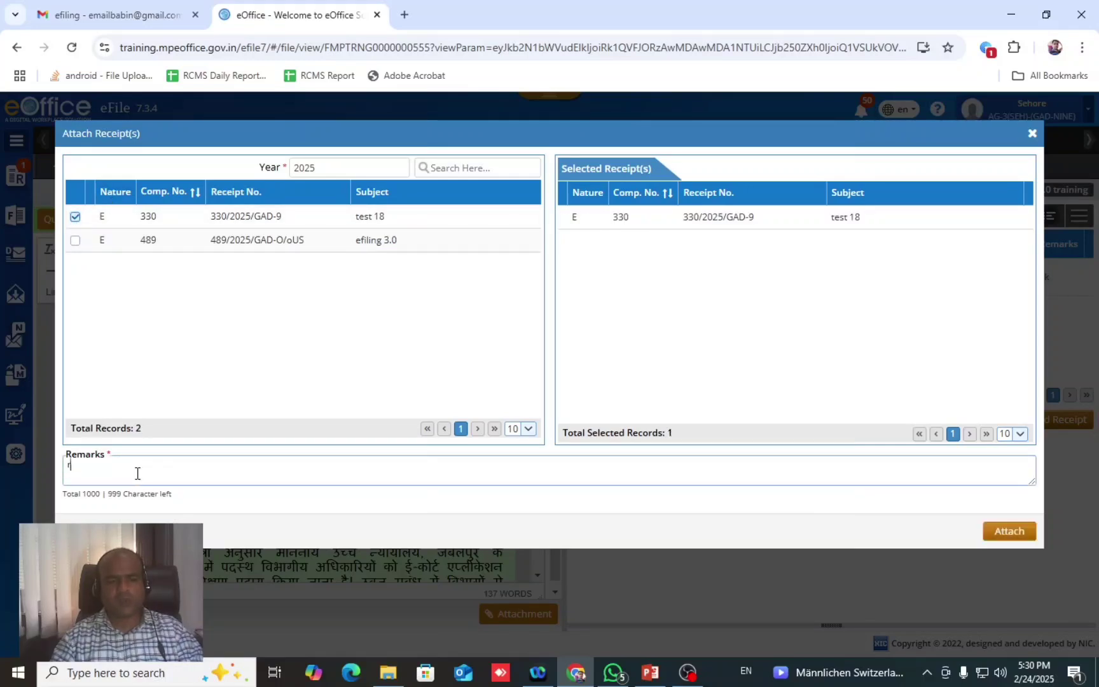
text(ecipts)
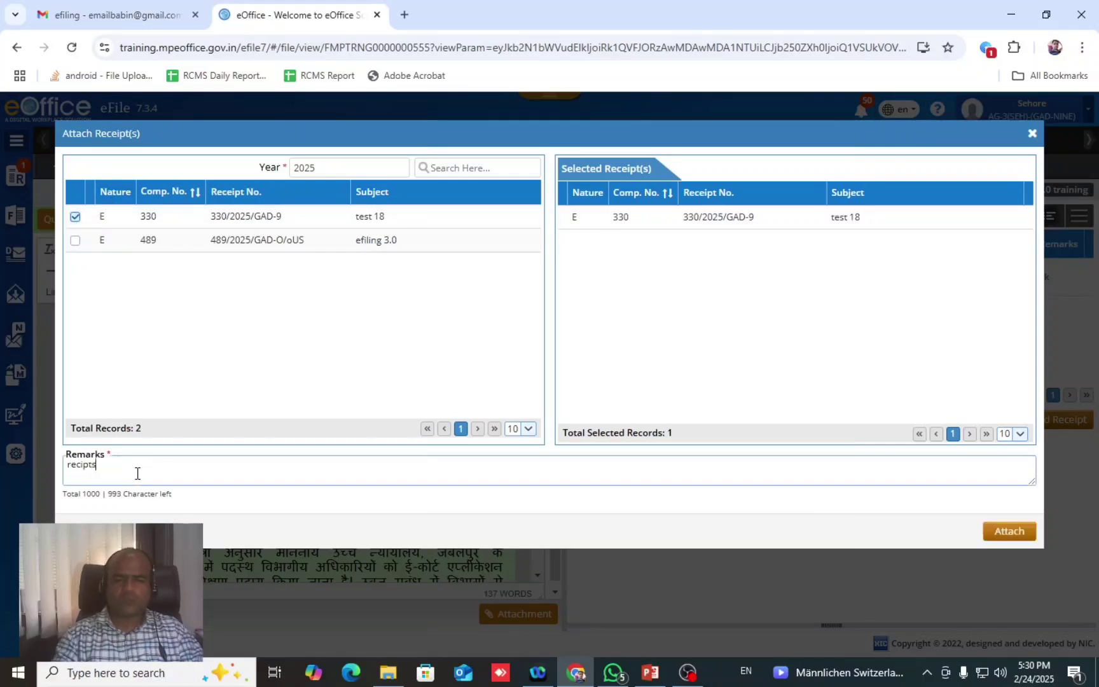
click(999, 520)
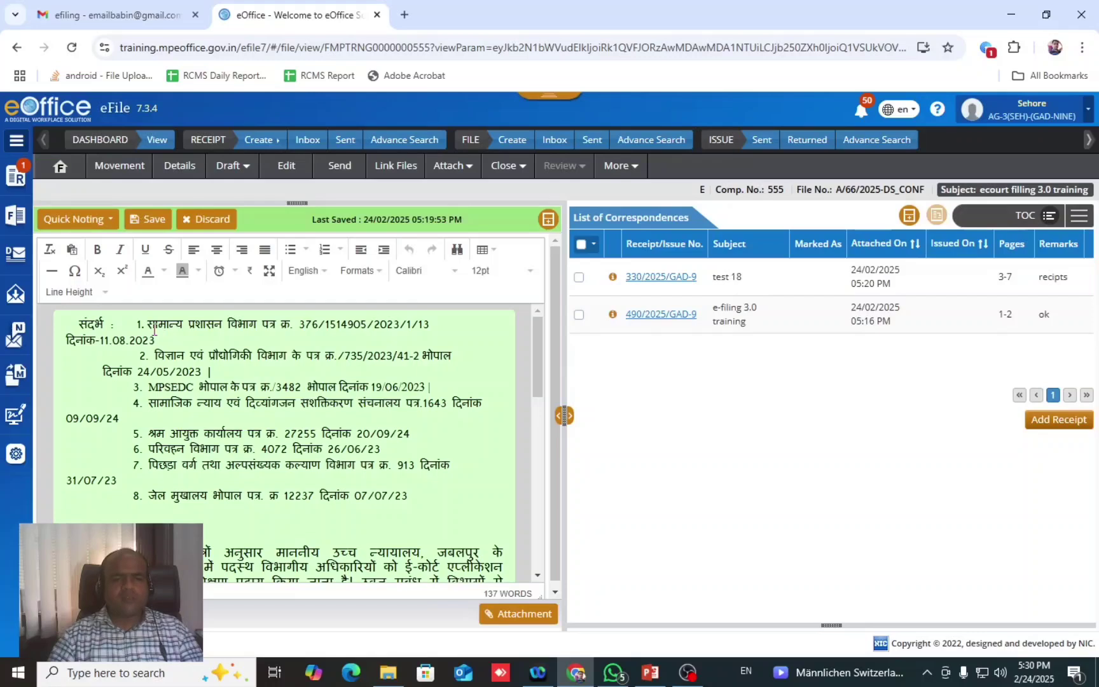
Step: Link the note's first reference, letter 376/1514905/2023/1/13 with its date, to page 1 of receipt 490/2025/GAD-9 using Refer This Page
drag(148, 326, 156, 341)
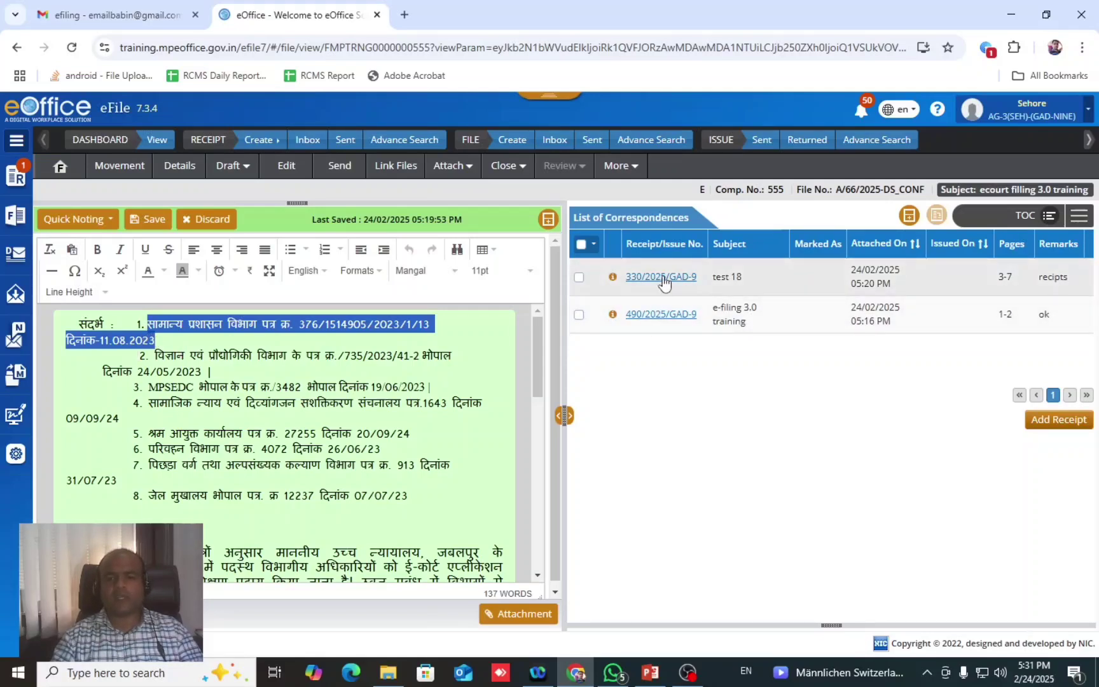
click(661, 315)
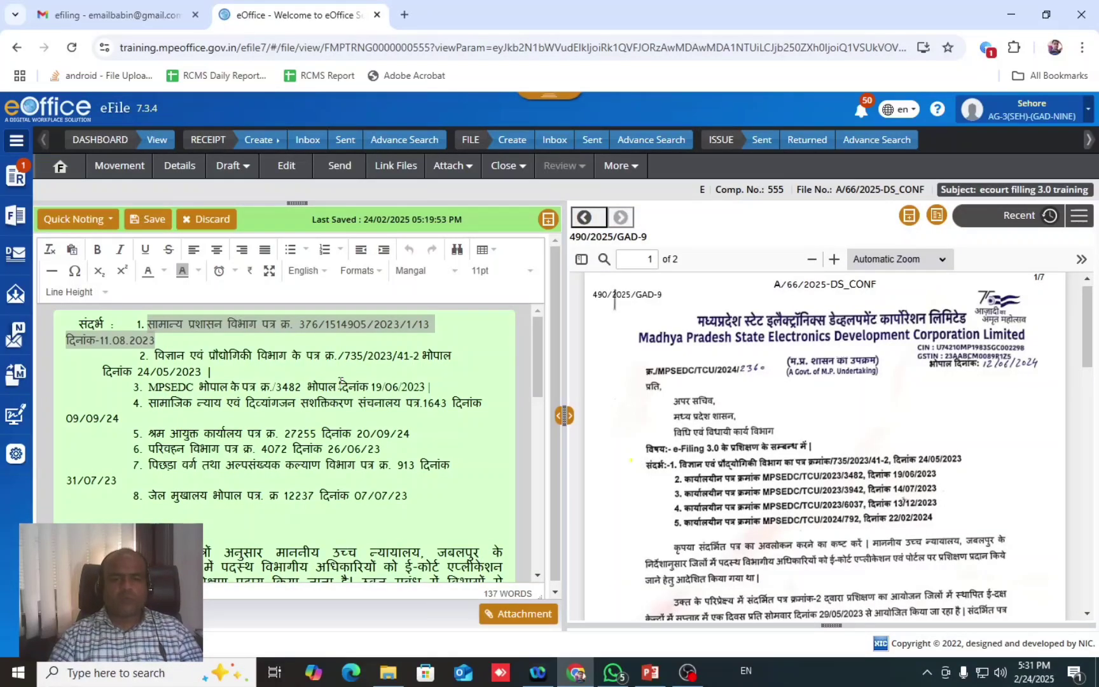
click(254, 351)
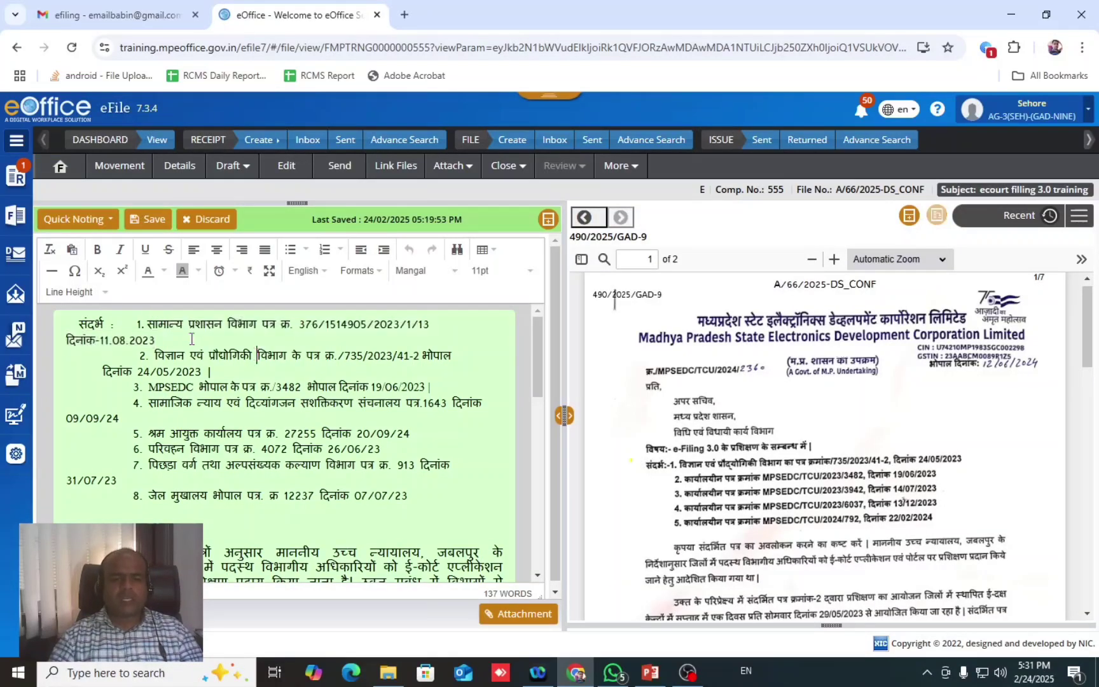
click(145, 325)
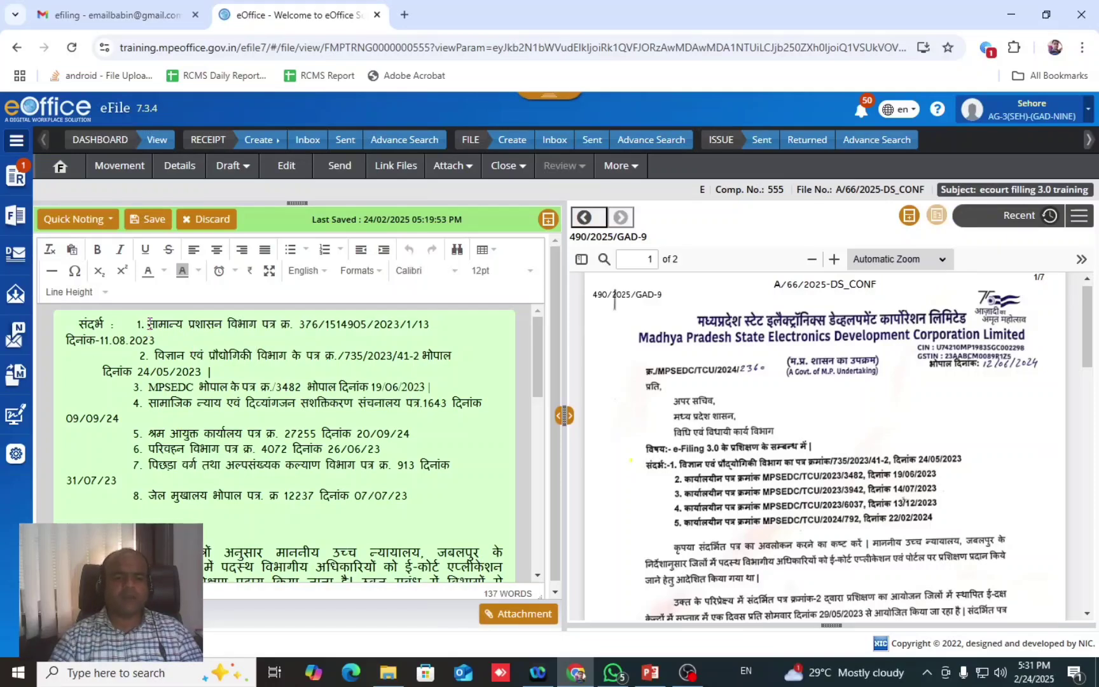
drag(149, 325, 156, 341)
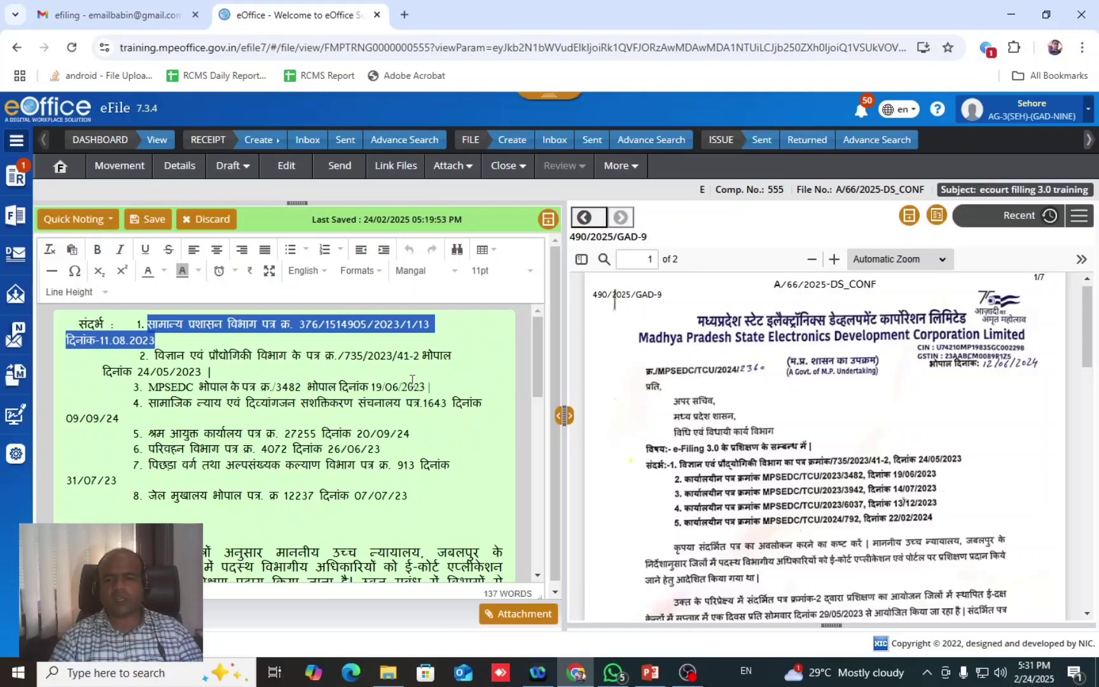
right_click(831, 407)
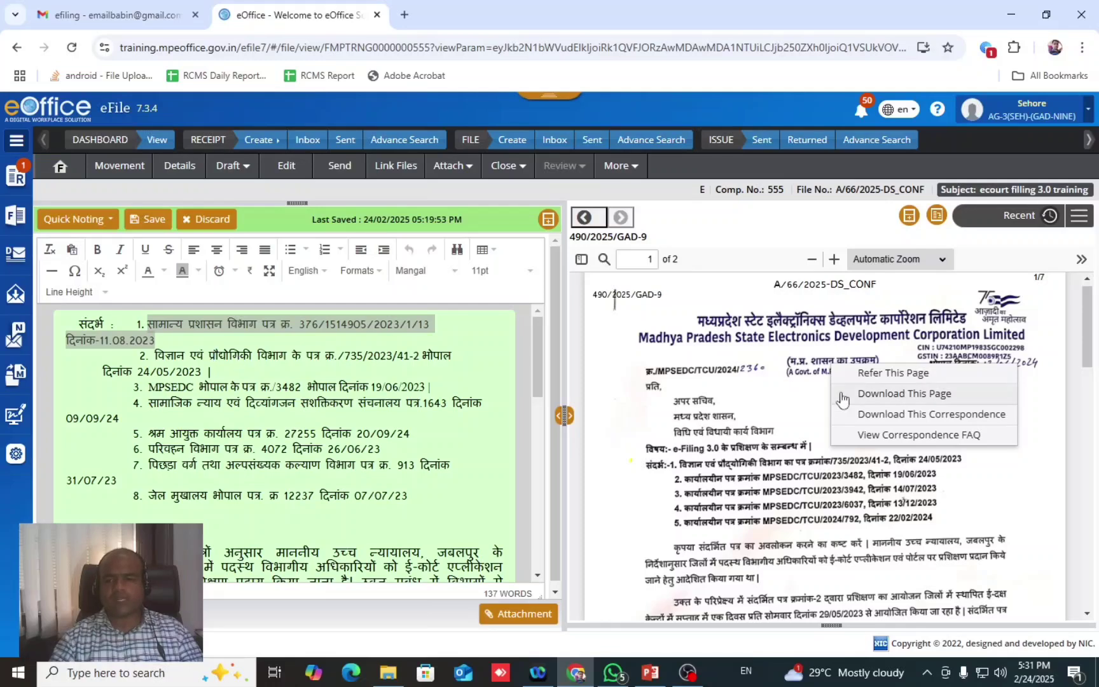
click(874, 376)
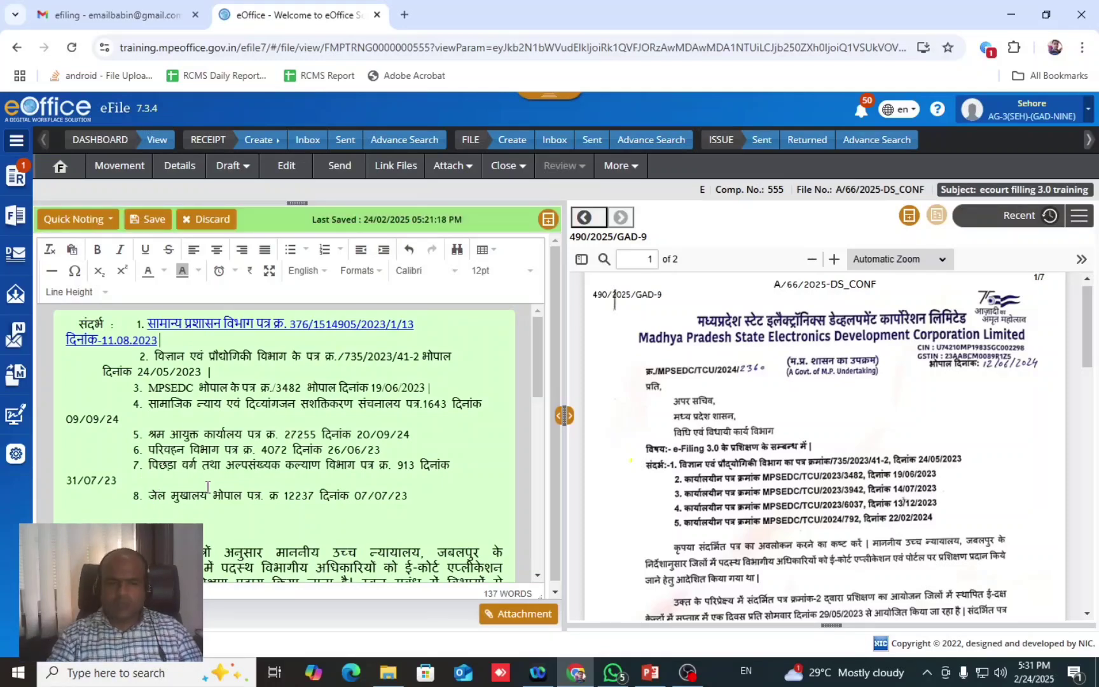
Step: Save the green note with its linked reference and look through its text
drag(149, 499, 410, 497)
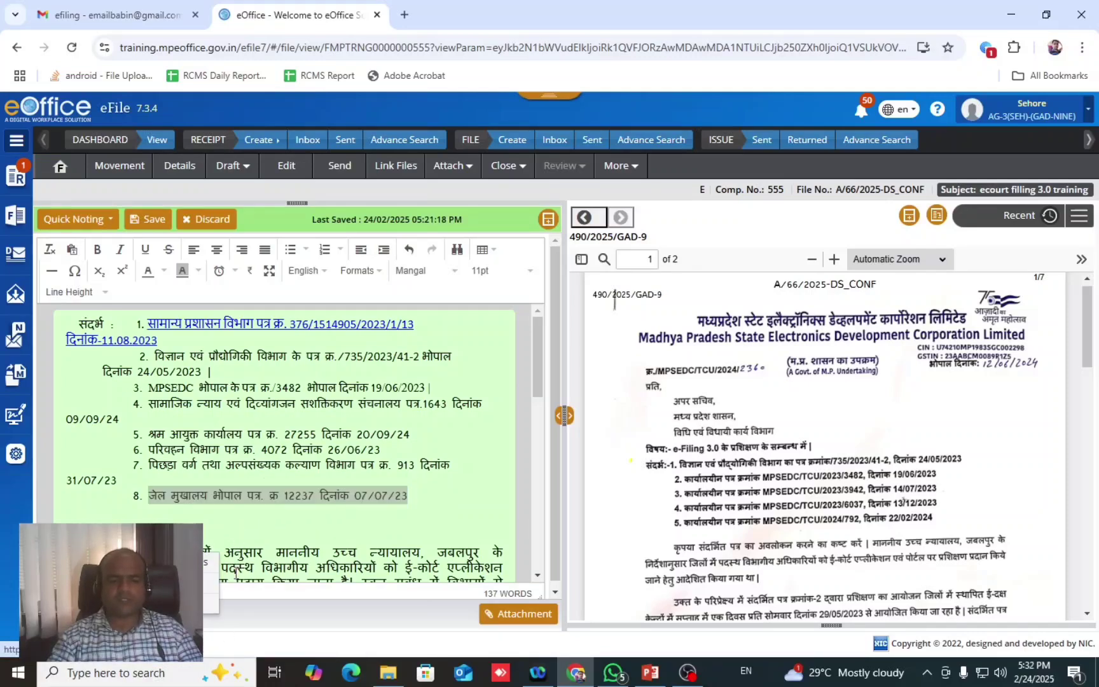
click(352, 404)
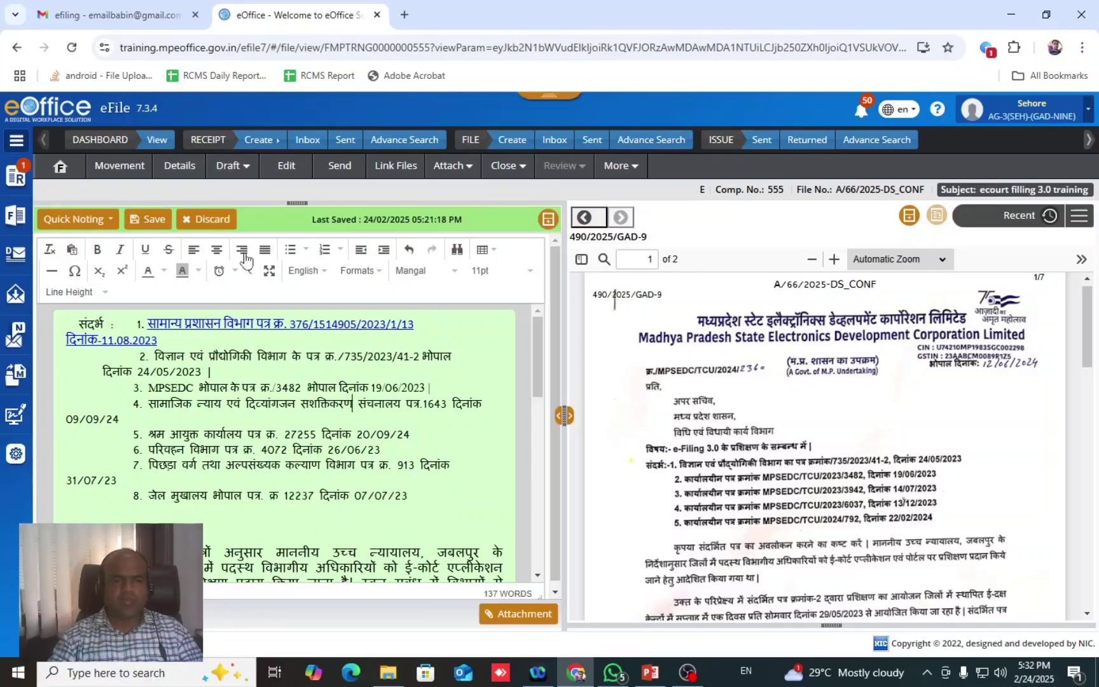
click(151, 226)
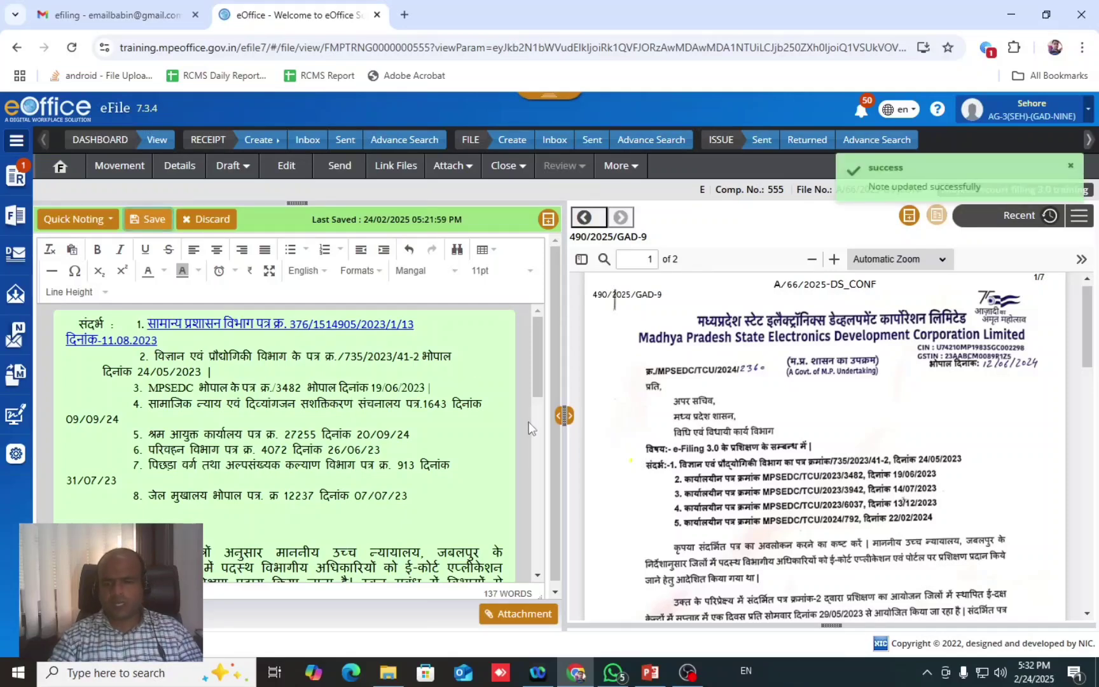
drag(537, 374, 516, 351)
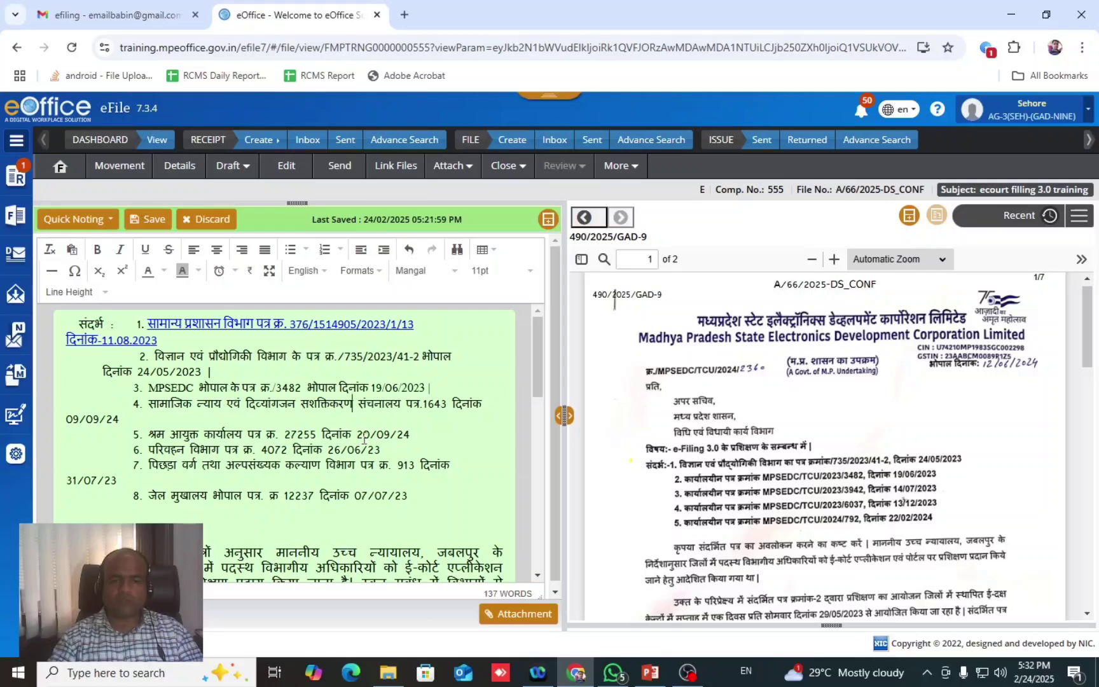
Step: Start sending the file to the Sehore SO(SHE) in the GAD Under Secretary Office, with notification through email and SMS
click(343, 166)
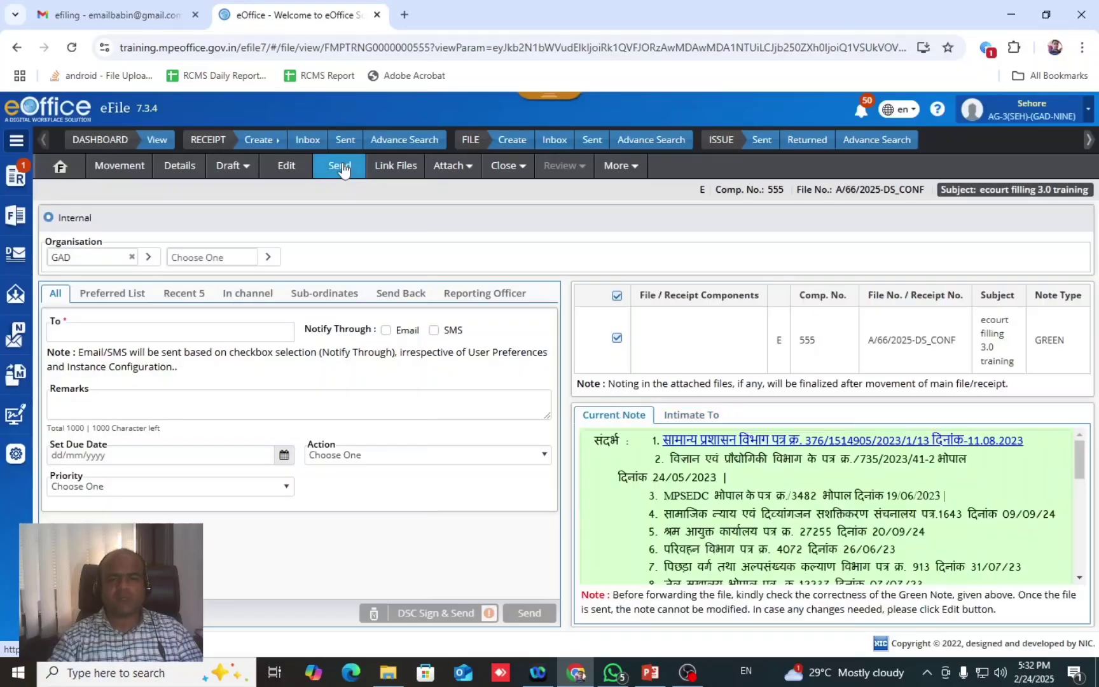
click(228, 333)
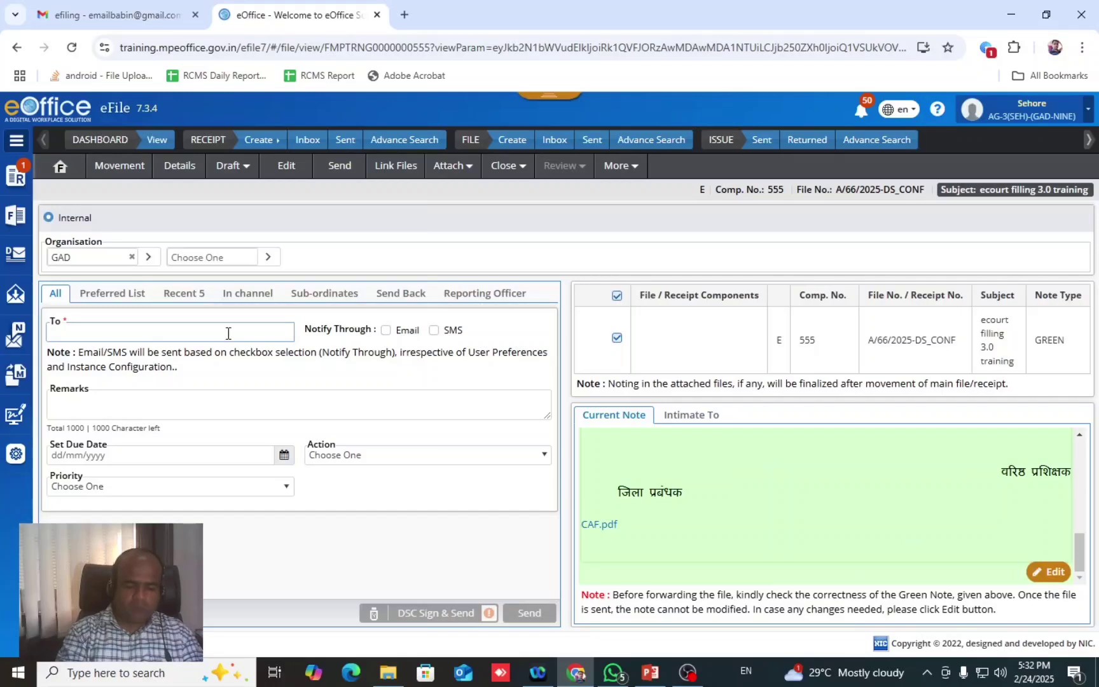
text(seho)
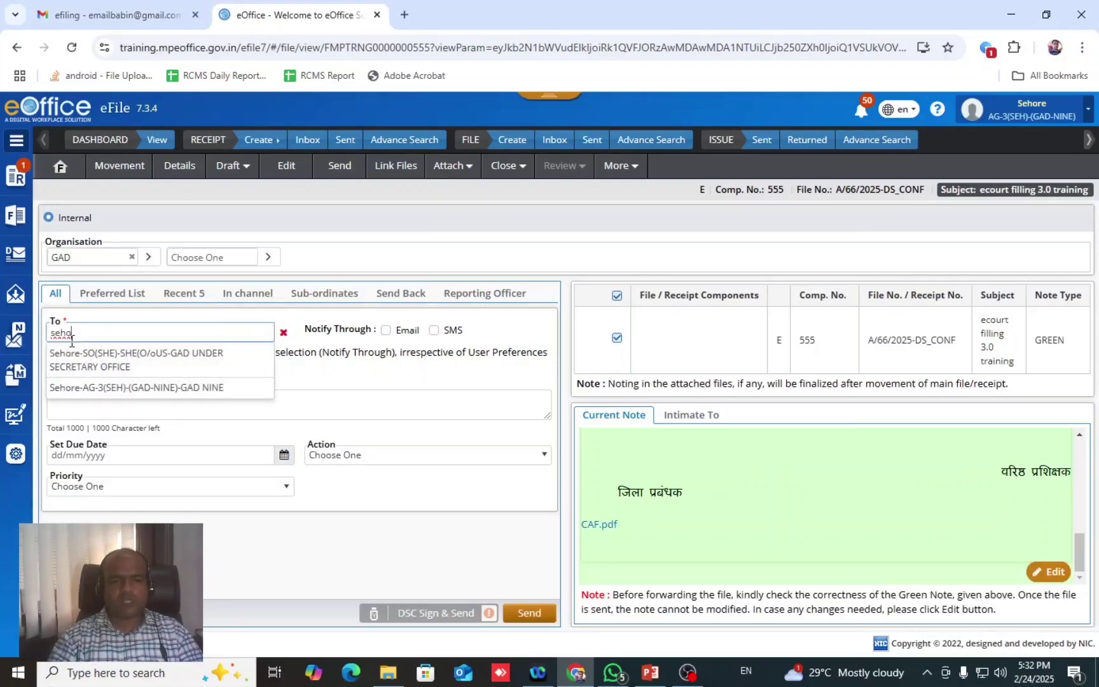
click(141, 356)
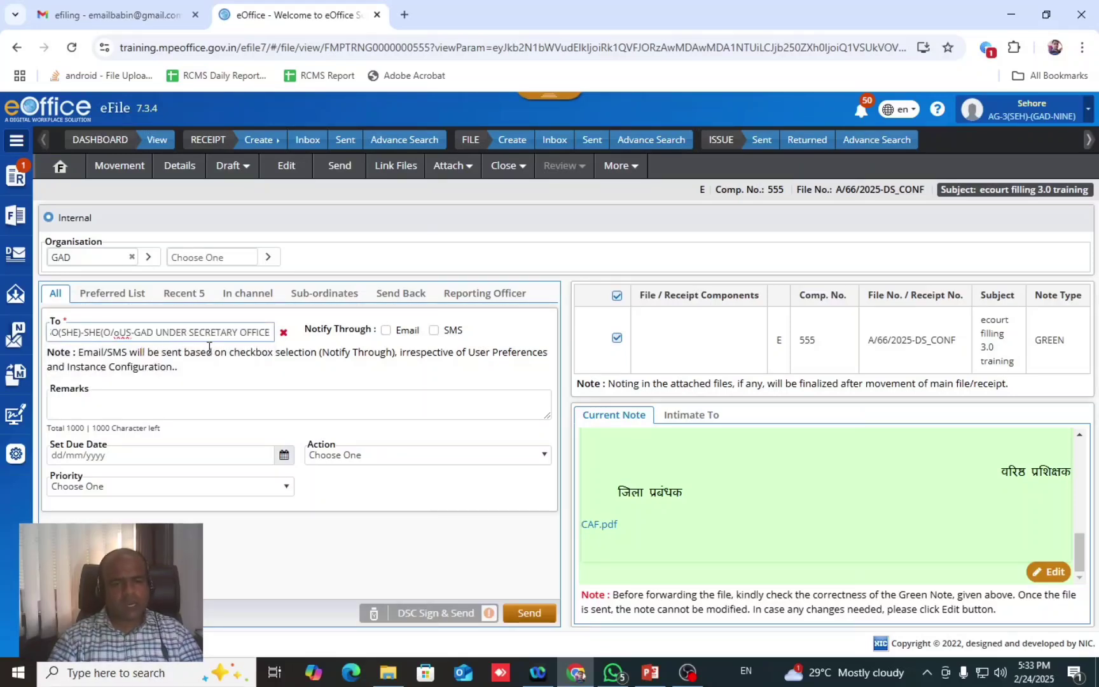
click(385, 330)
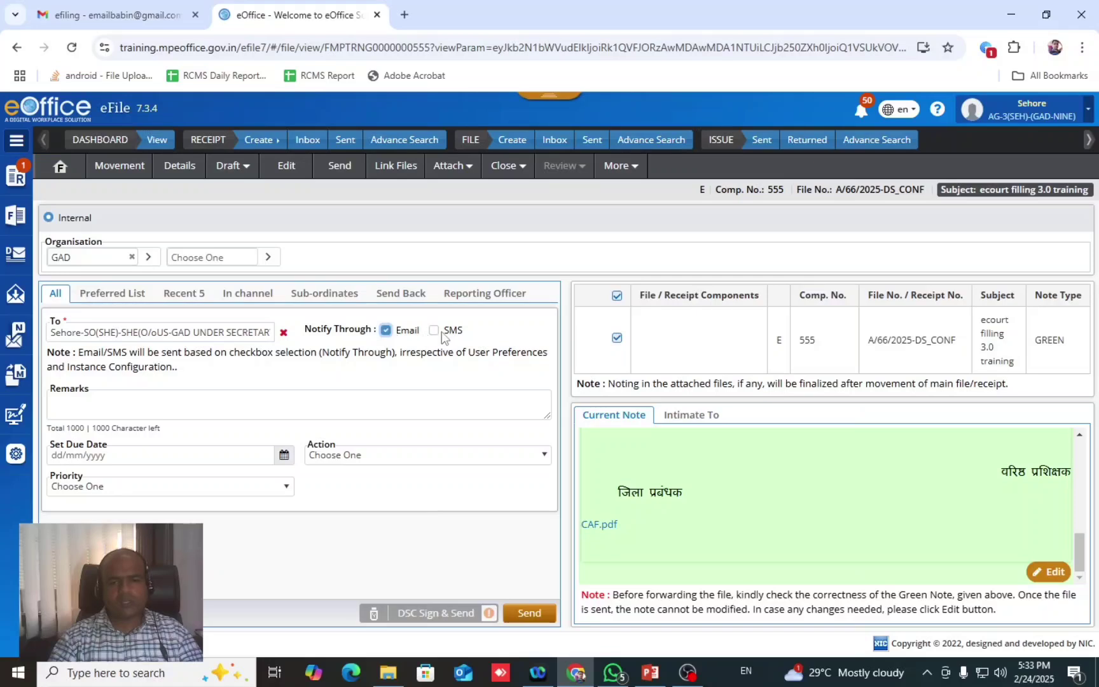
click(436, 330)
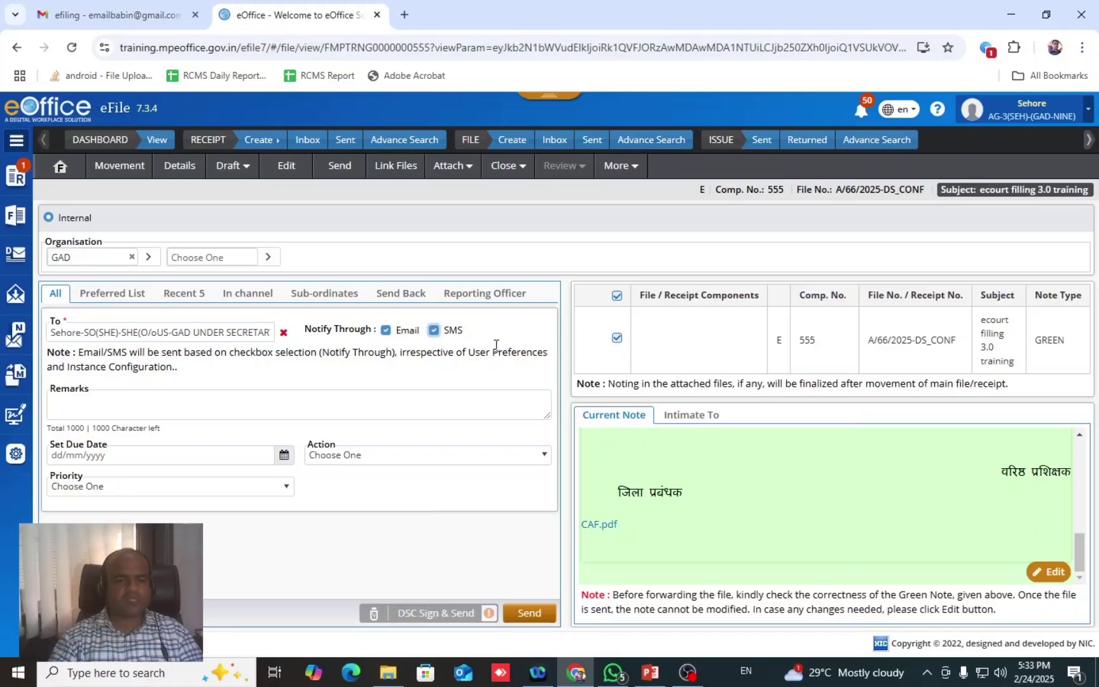
Step: Set the movement's action to For Approval and enter the remark "for approval"
click(122, 399)
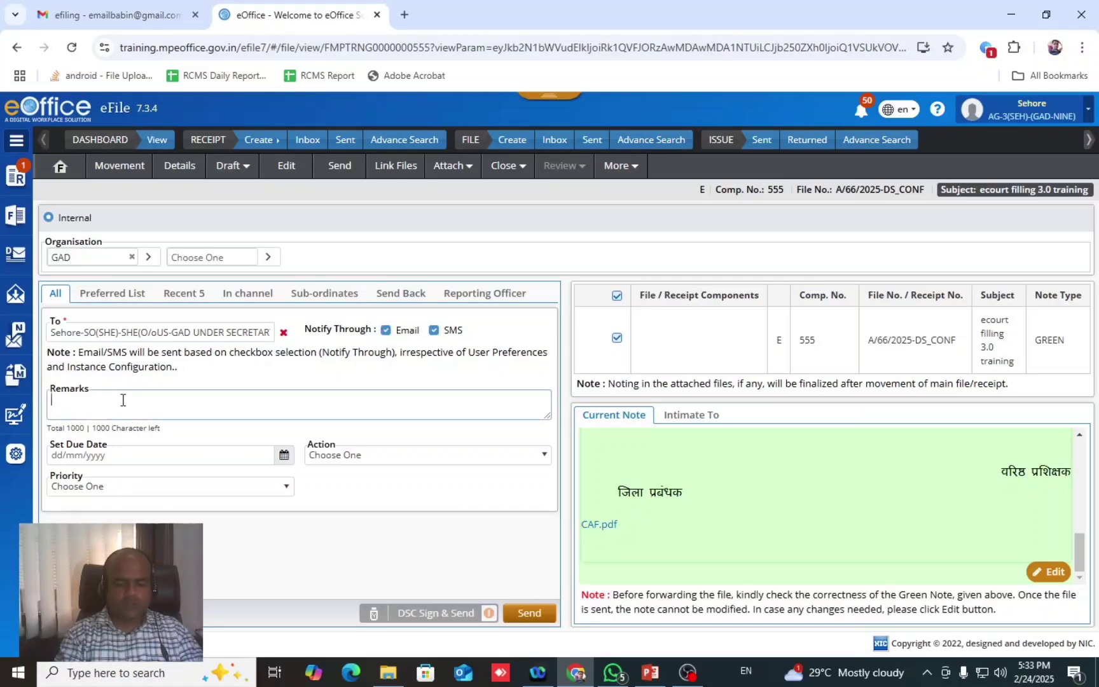
click(345, 455)
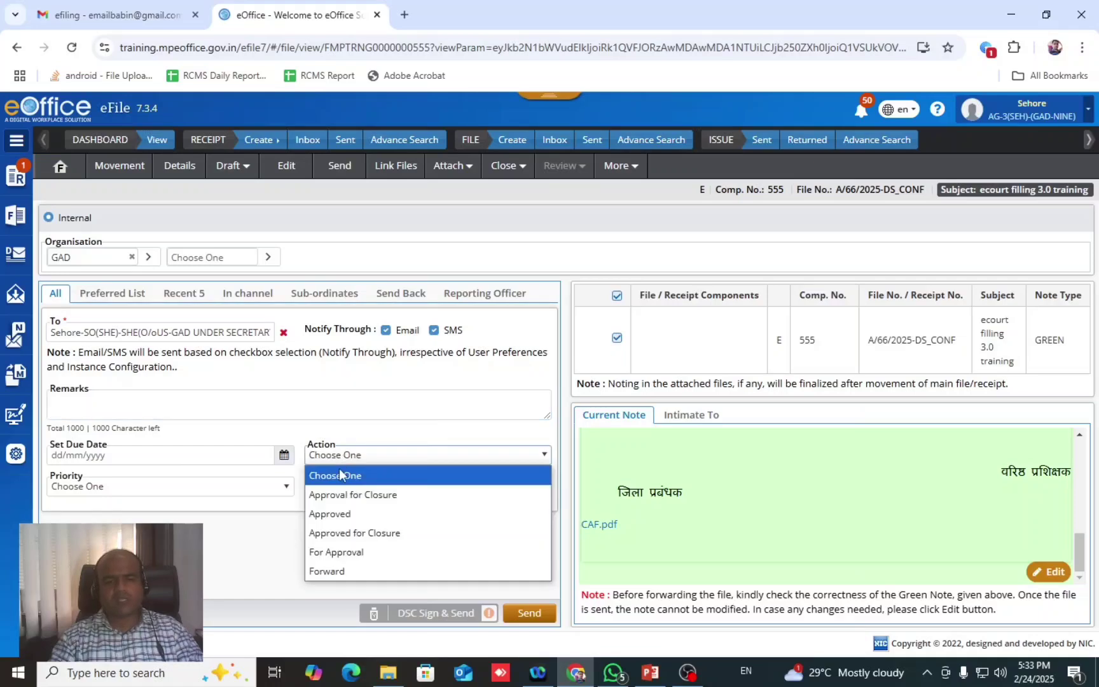
click(228, 532)
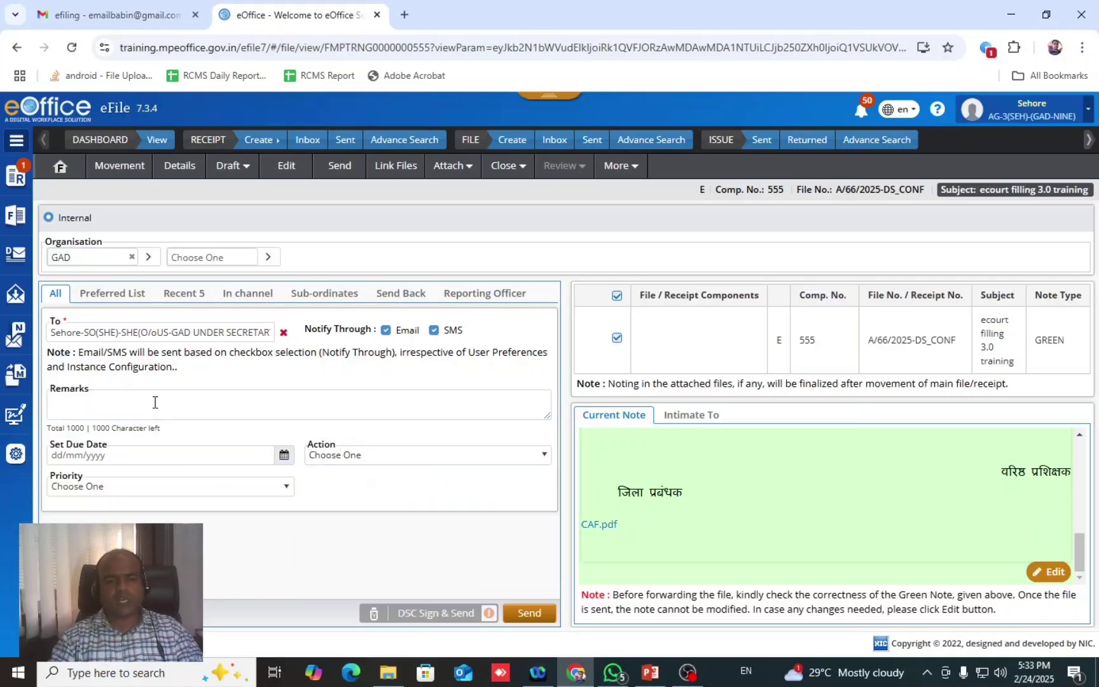
click(413, 456)
click(400, 549)
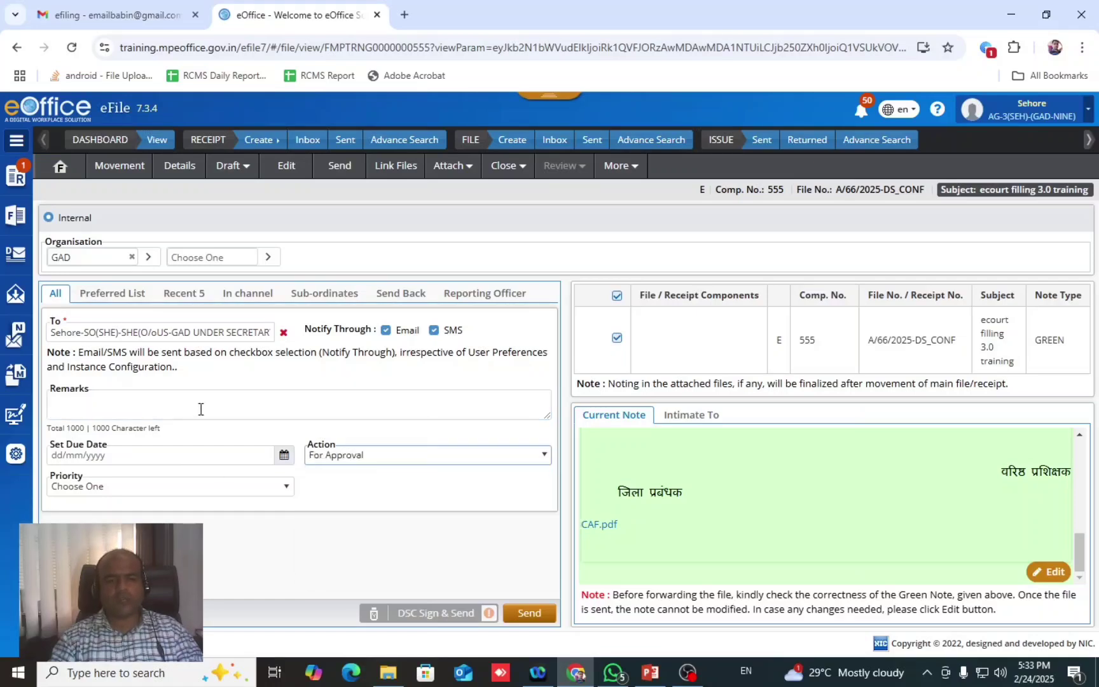
click(200, 408)
text(for approval)
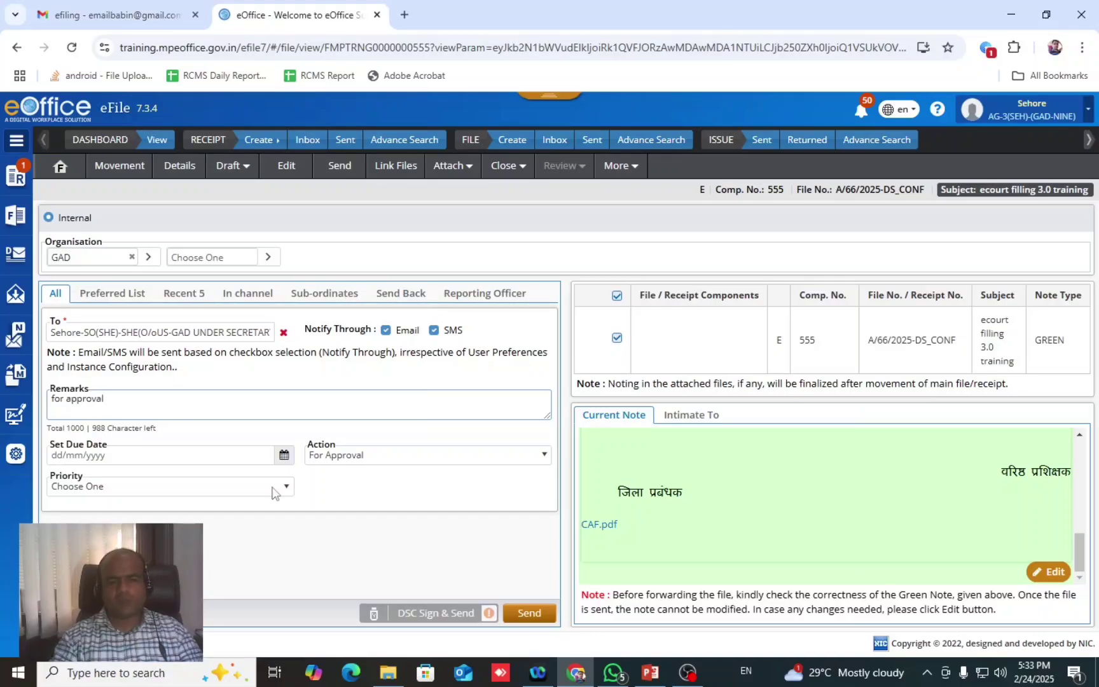
Step: Send the file without a digital signature and open the list of sent files
click(295, 506)
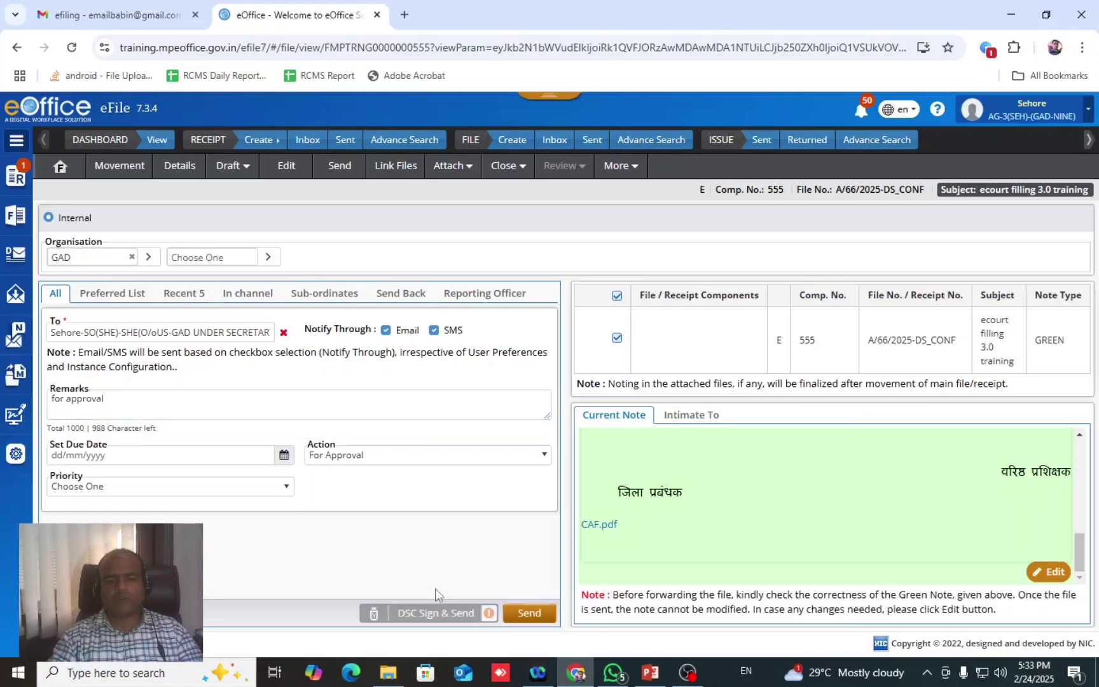
click(531, 614)
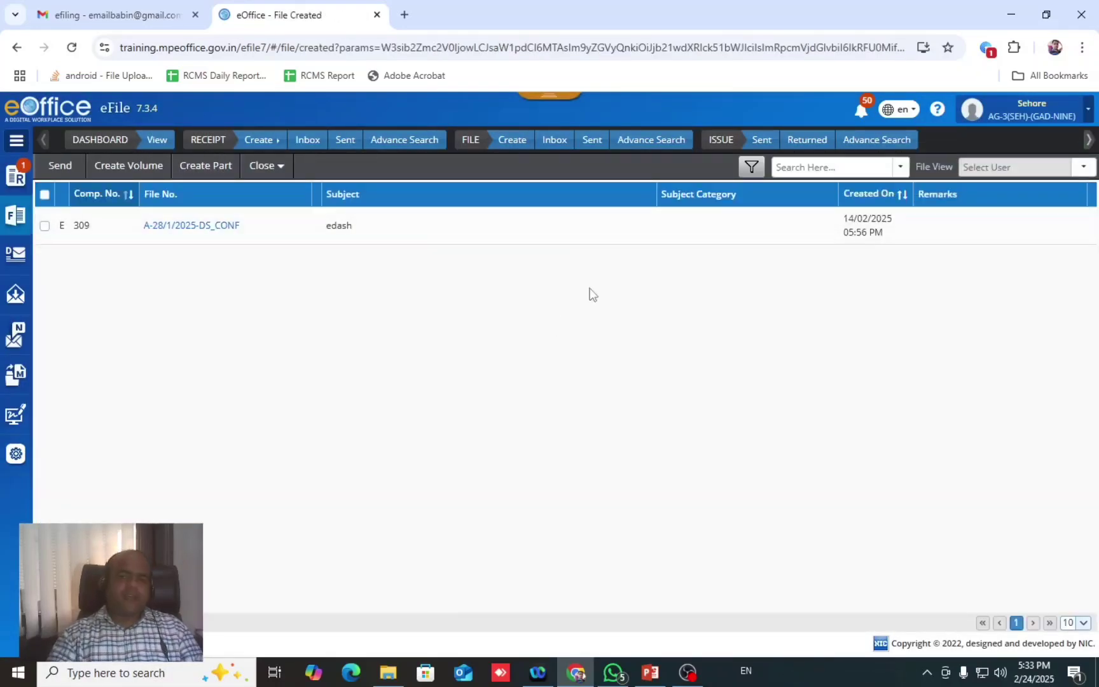
click(600, 136)
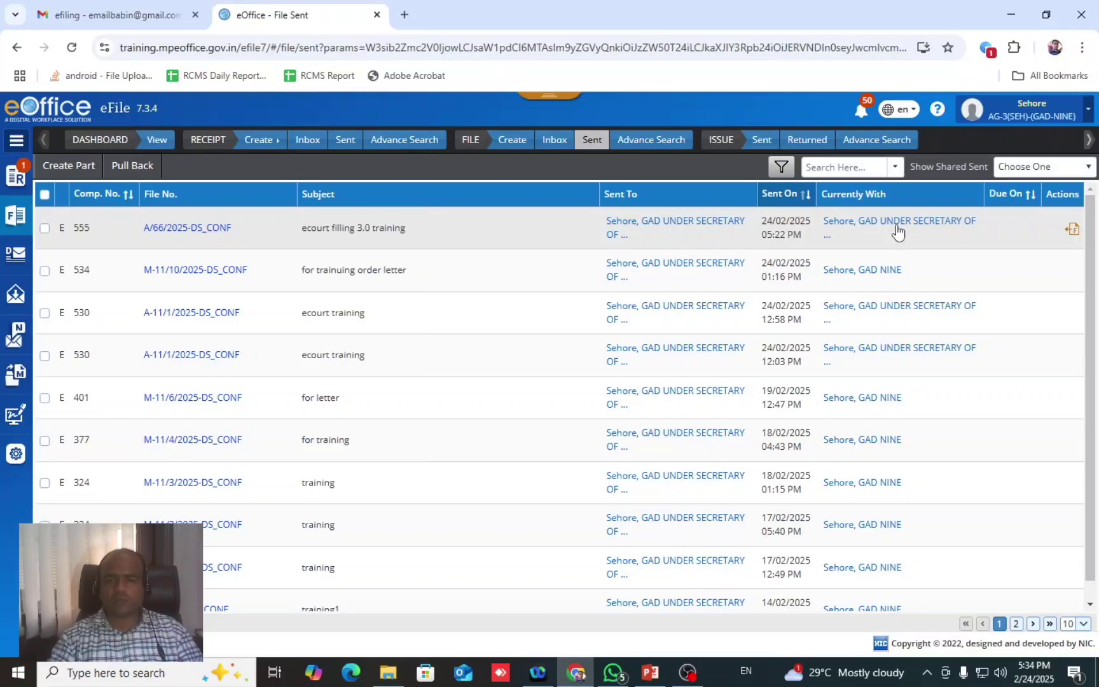
click(1071, 230)
click(495, 180)
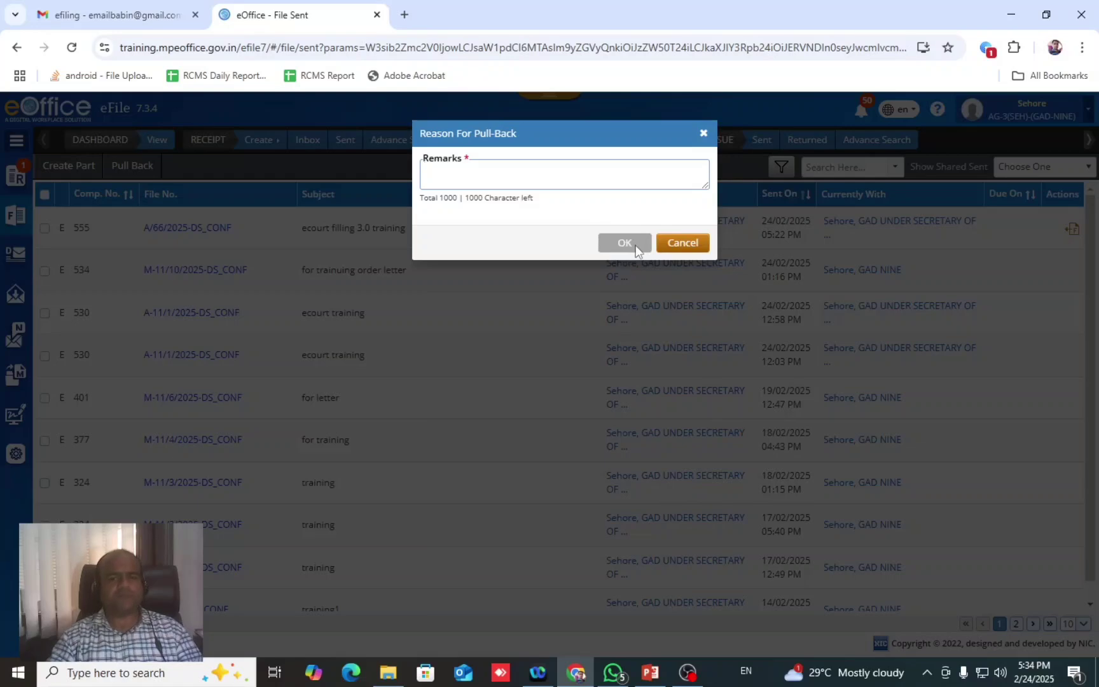
click(679, 246)
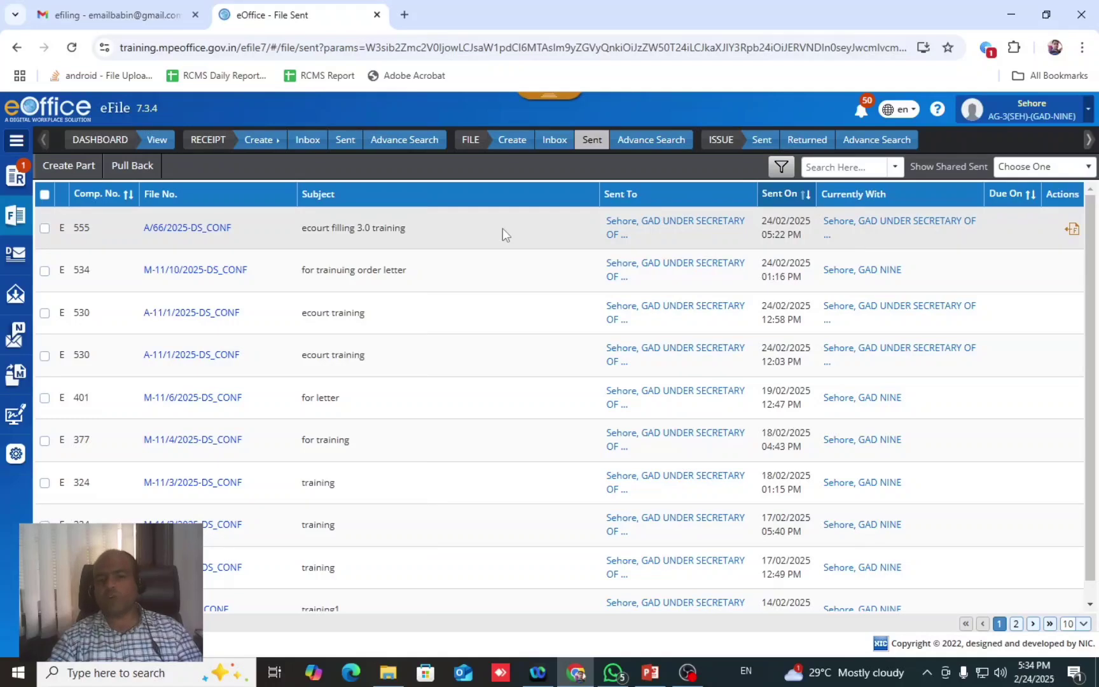
Step: Switch to the SO(SHE) post, confirm the change of post, and open its file inbox
click(1088, 110)
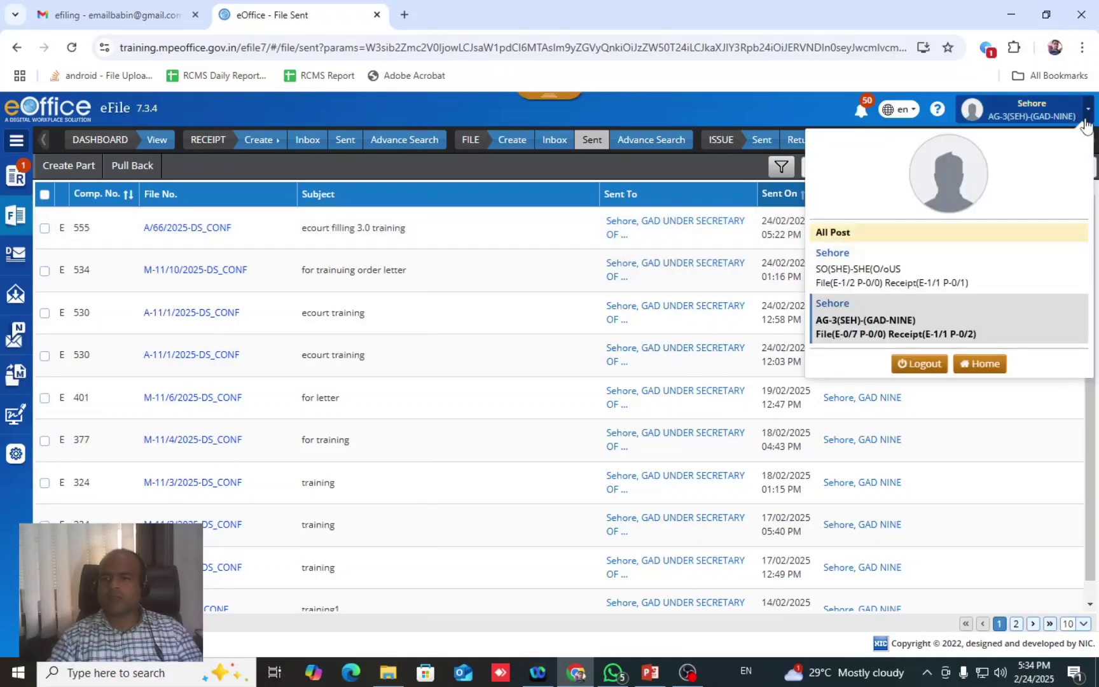
click(867, 272)
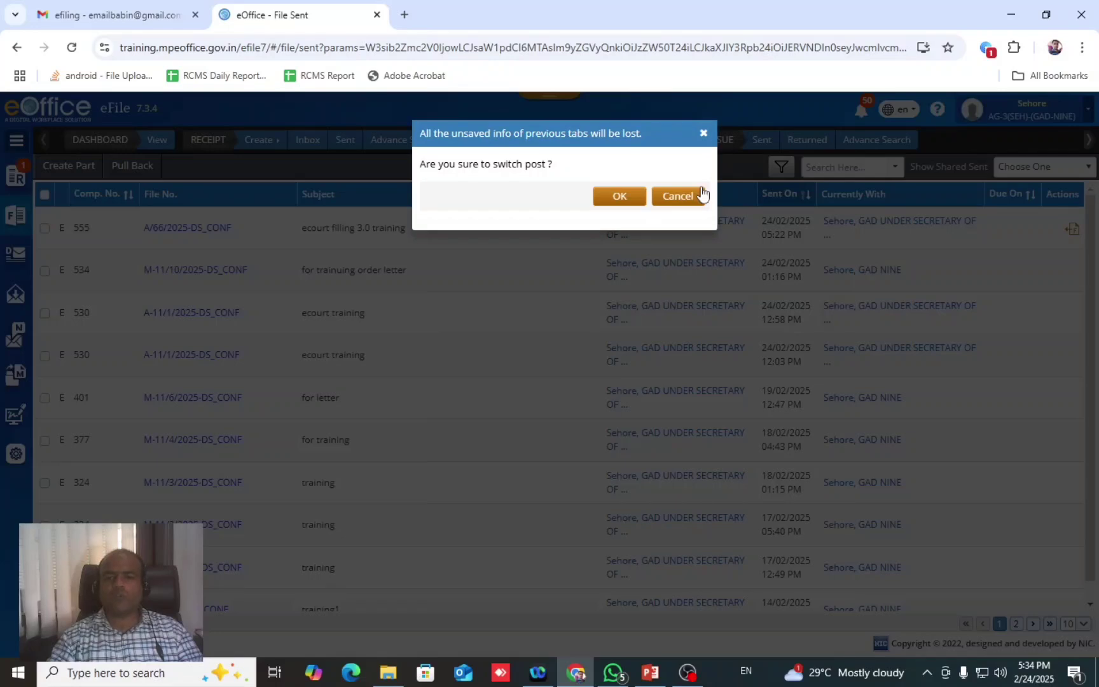
click(632, 199)
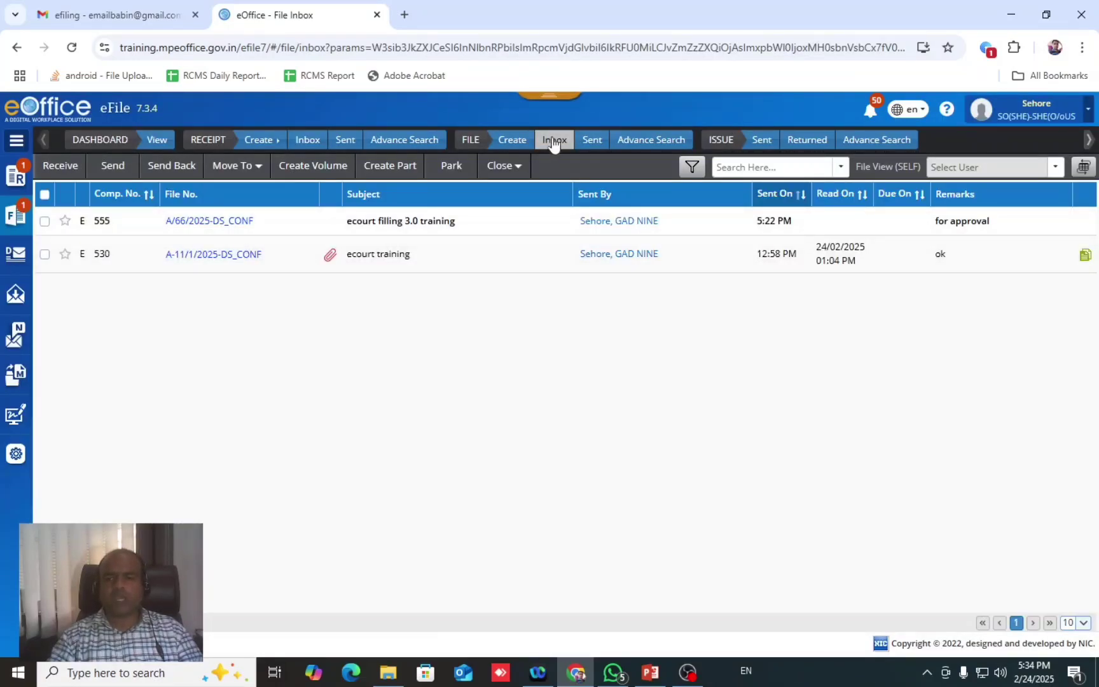
Step: Check the notifications for the newly received electronic file and return to the file inbox
click(869, 110)
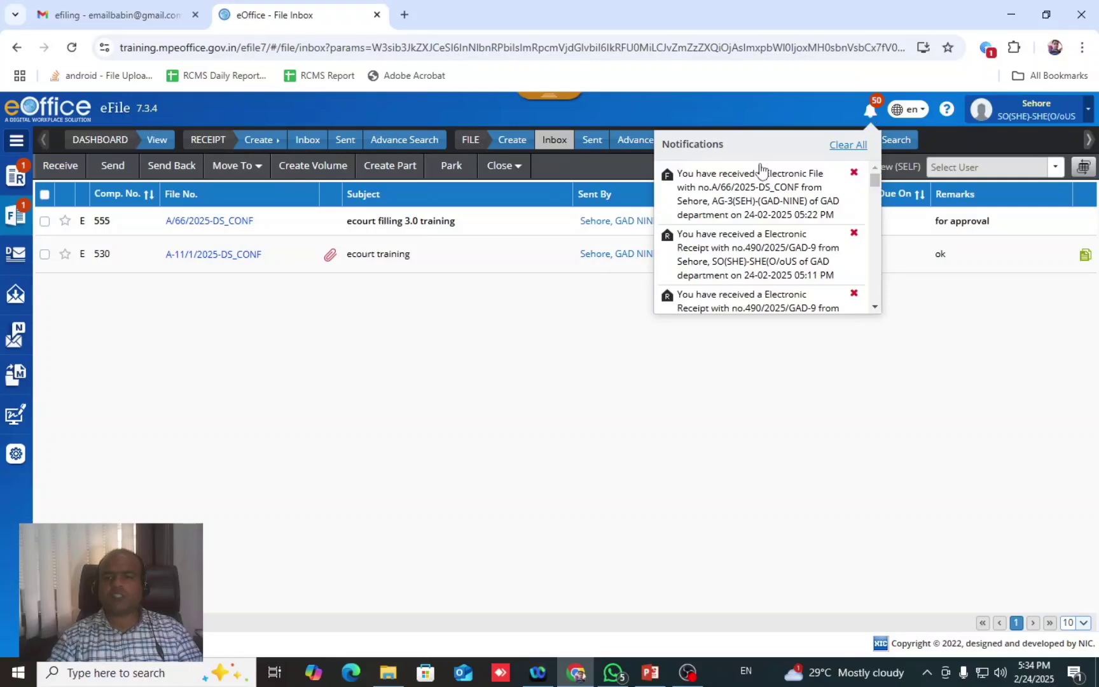
click(729, 319)
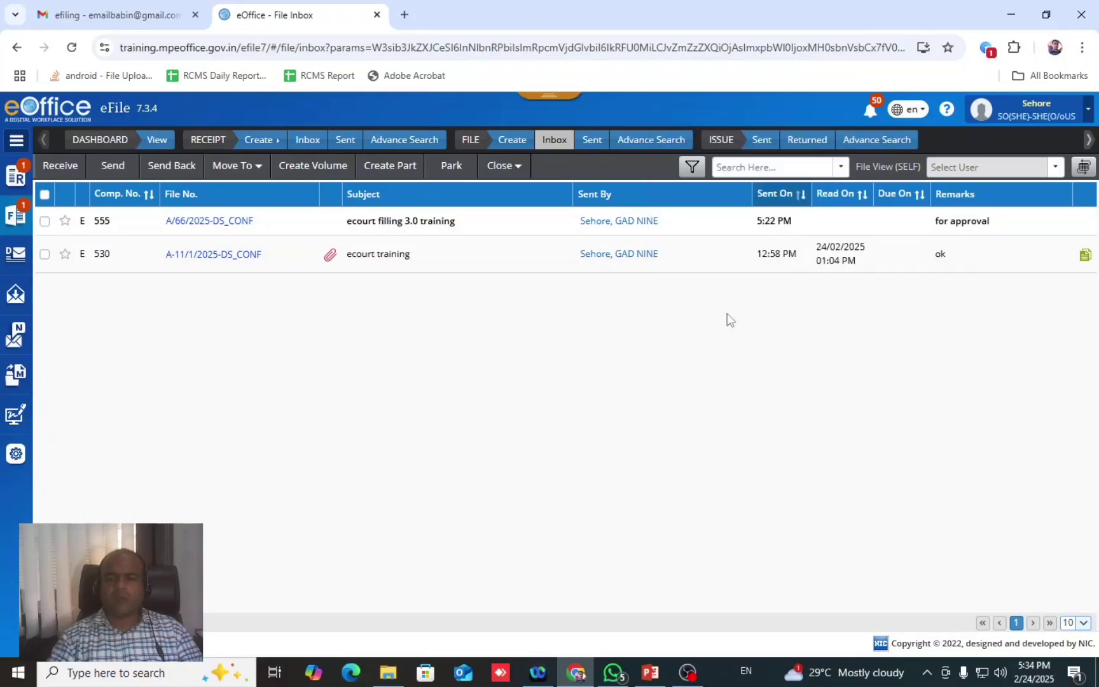
click(555, 140)
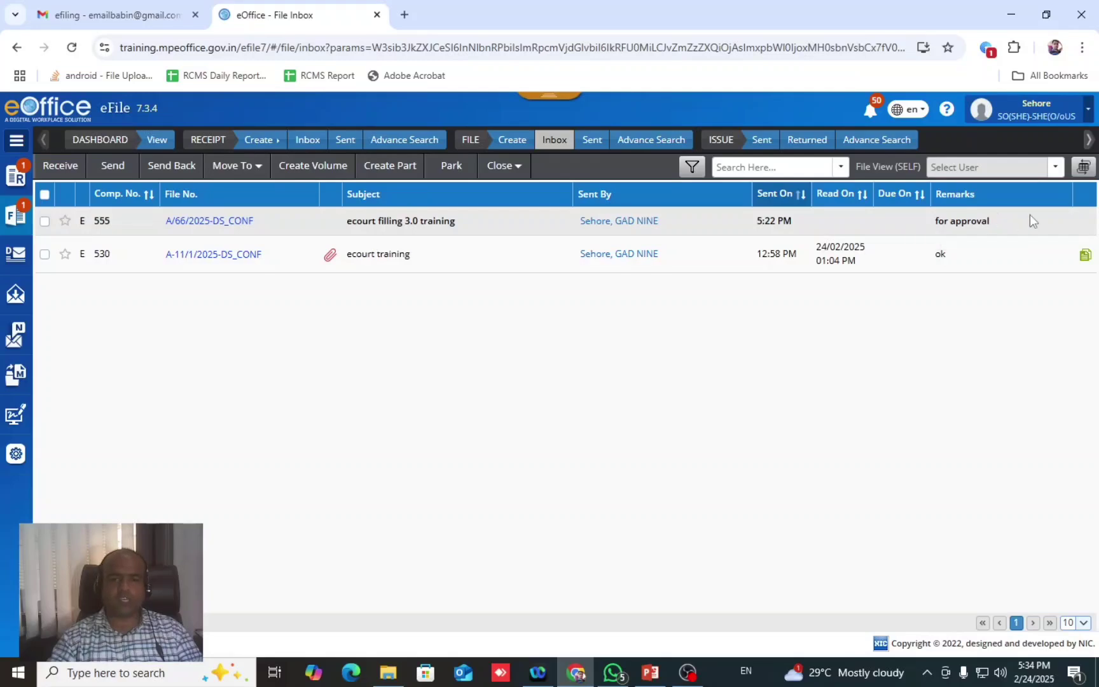
Step: Open file A/66/2025-DS_CONF and review its green note together with the correspondence linked in the first reference
click(223, 220)
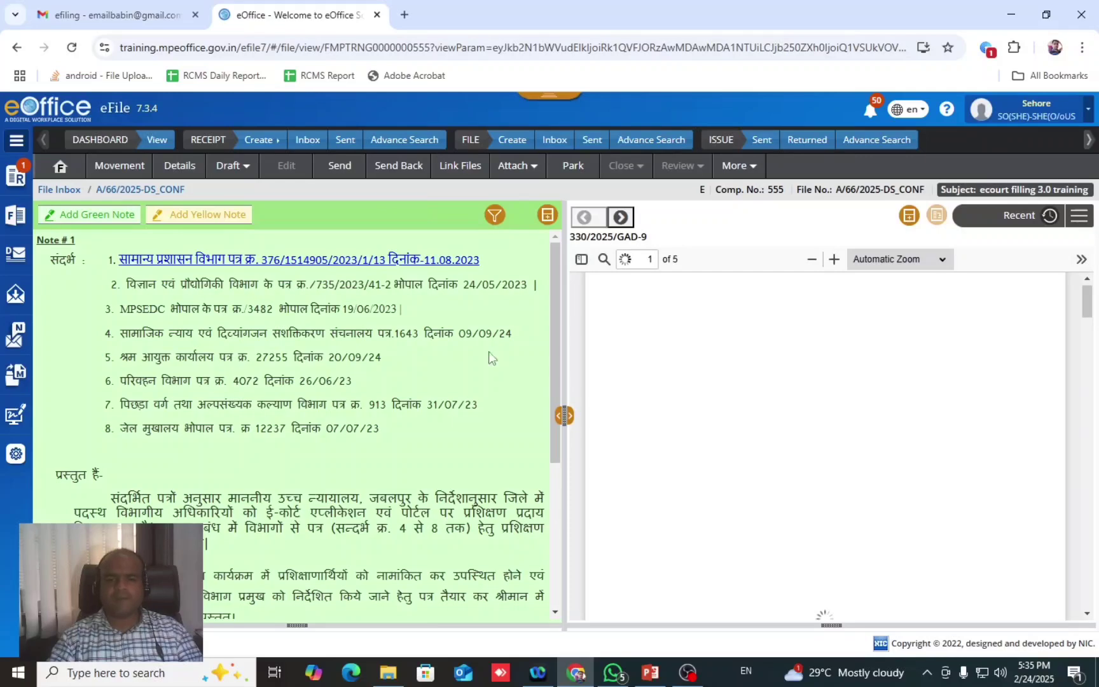
drag(550, 312, 552, 266)
click(536, 287)
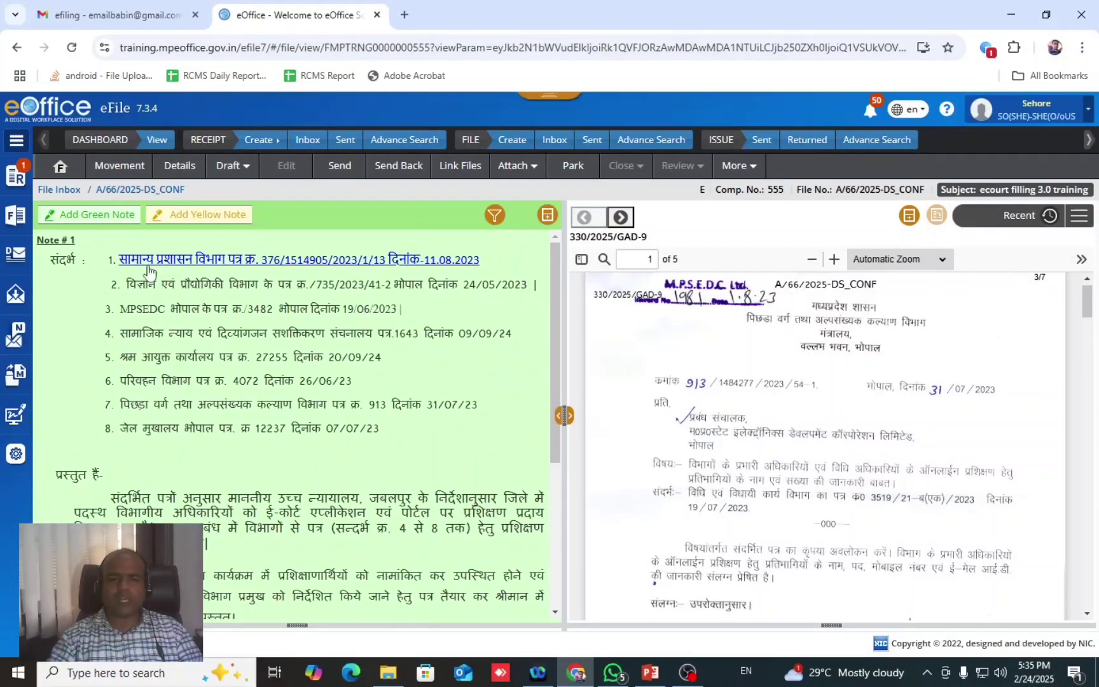
click(188, 261)
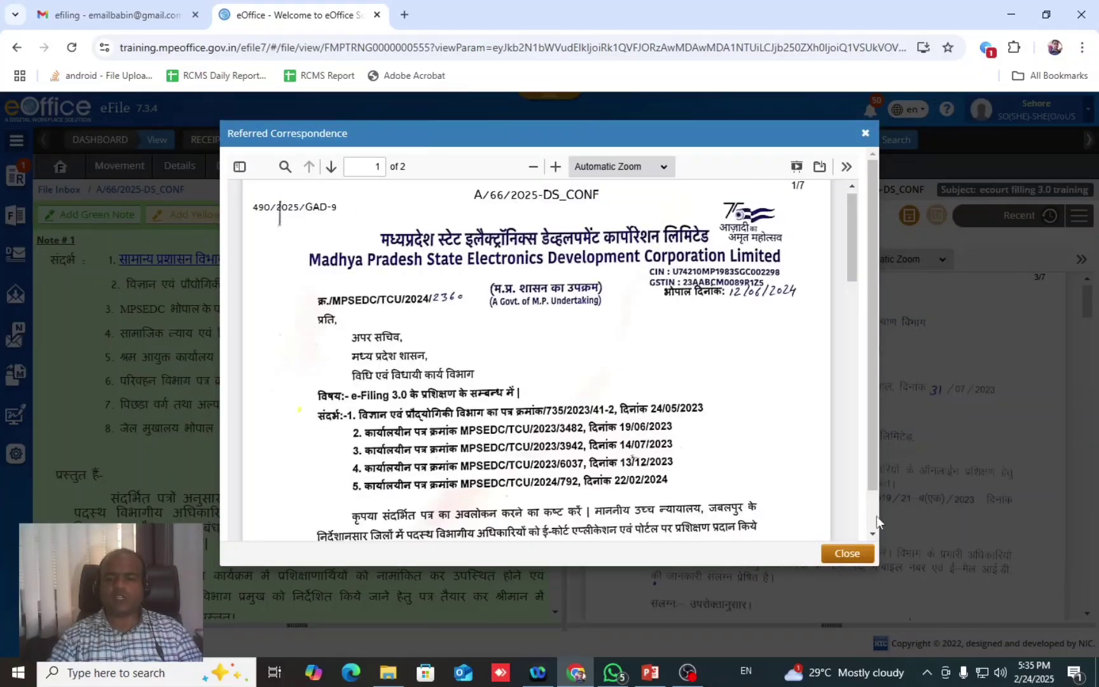
scroll(871, 509, down, 1)
click(861, 555)
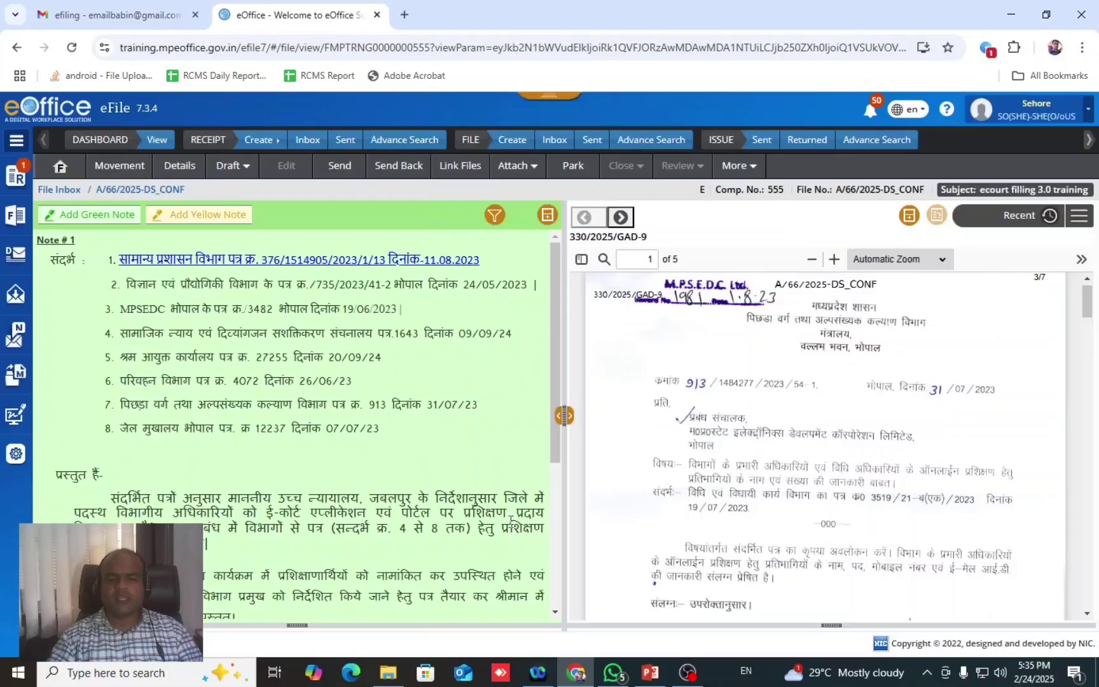
drag(552, 378, 563, 582)
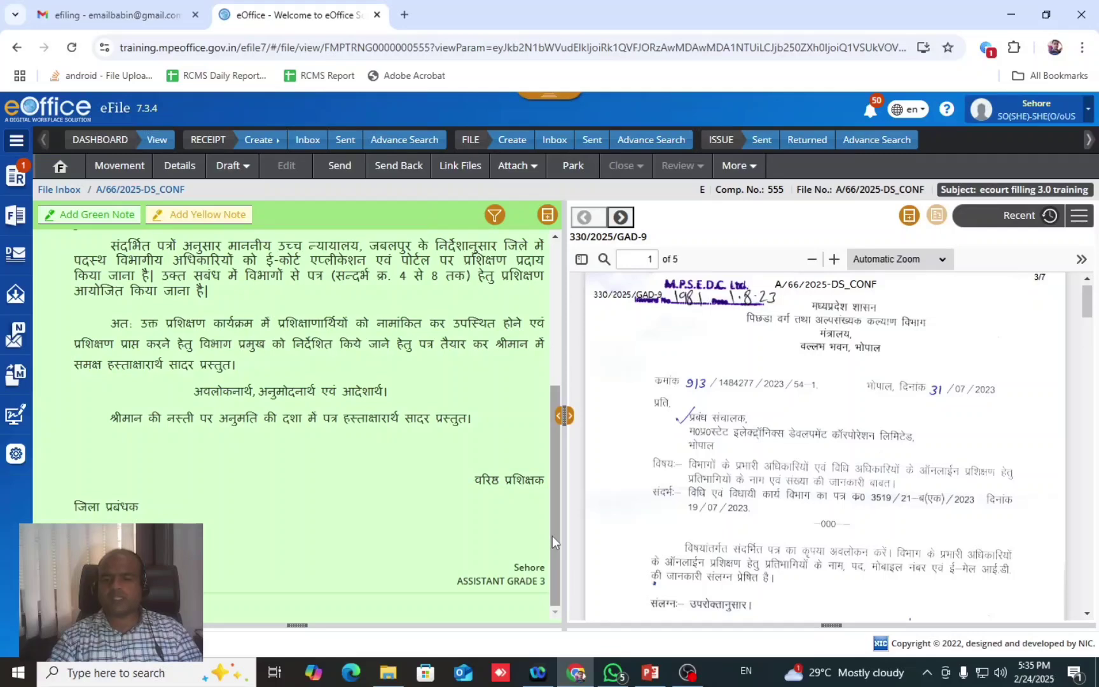
drag(552, 536, 552, 388)
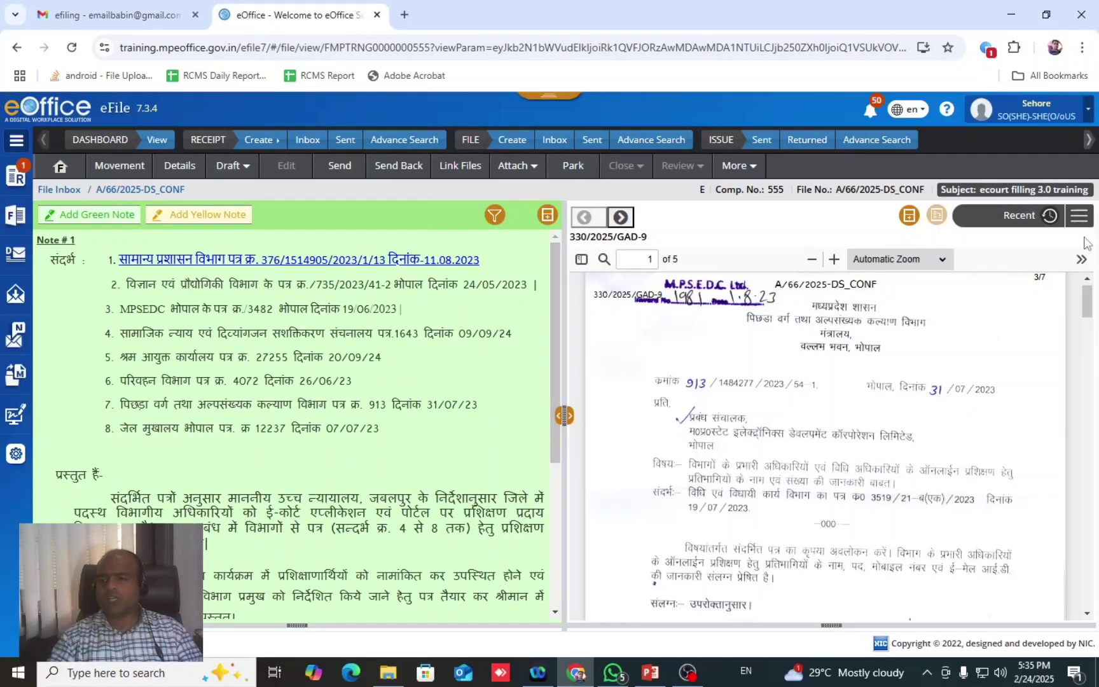
Step: View all of the file's correspondence and switch the correspondence view to the table of contents
click(1079, 216)
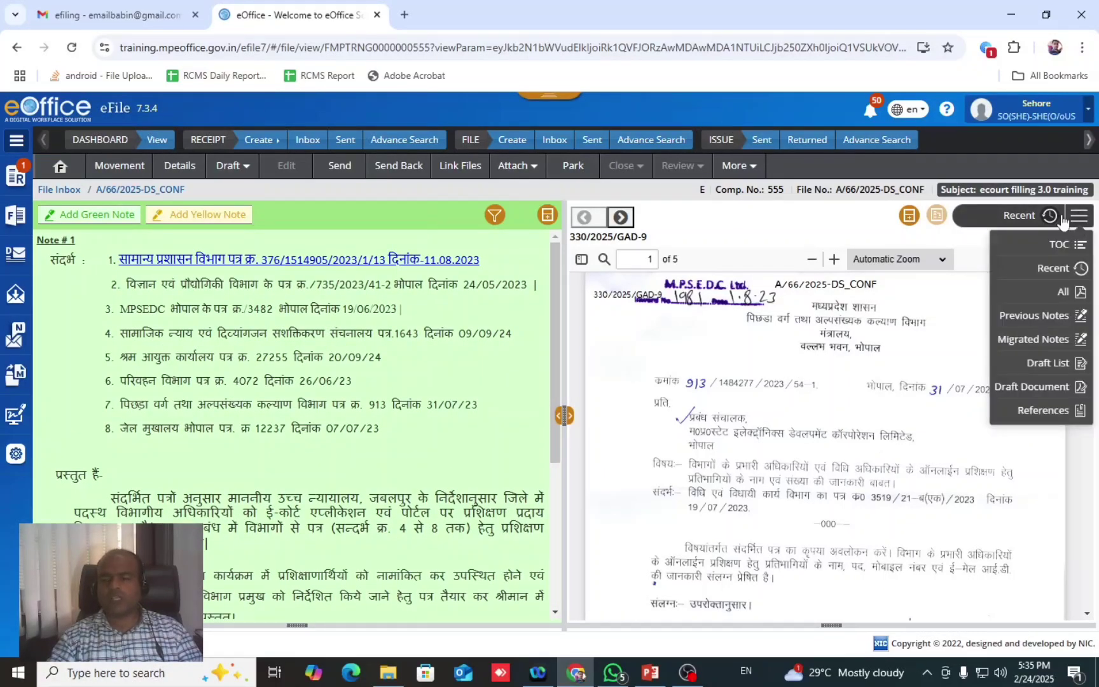
click(1057, 292)
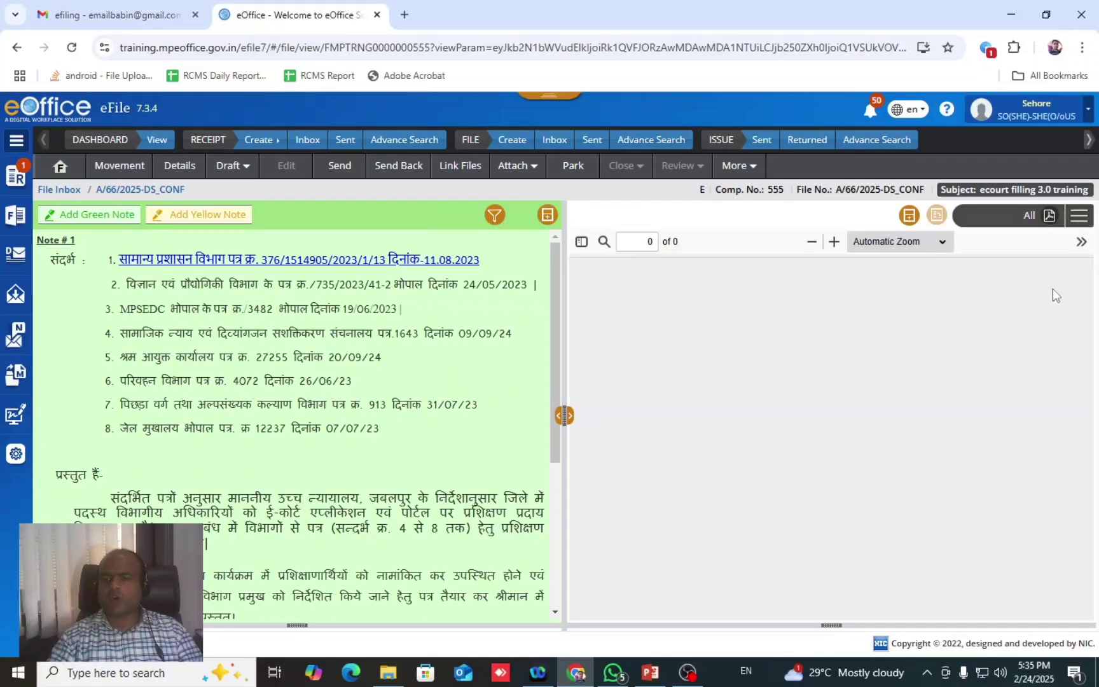
click(1080, 216)
click(1055, 247)
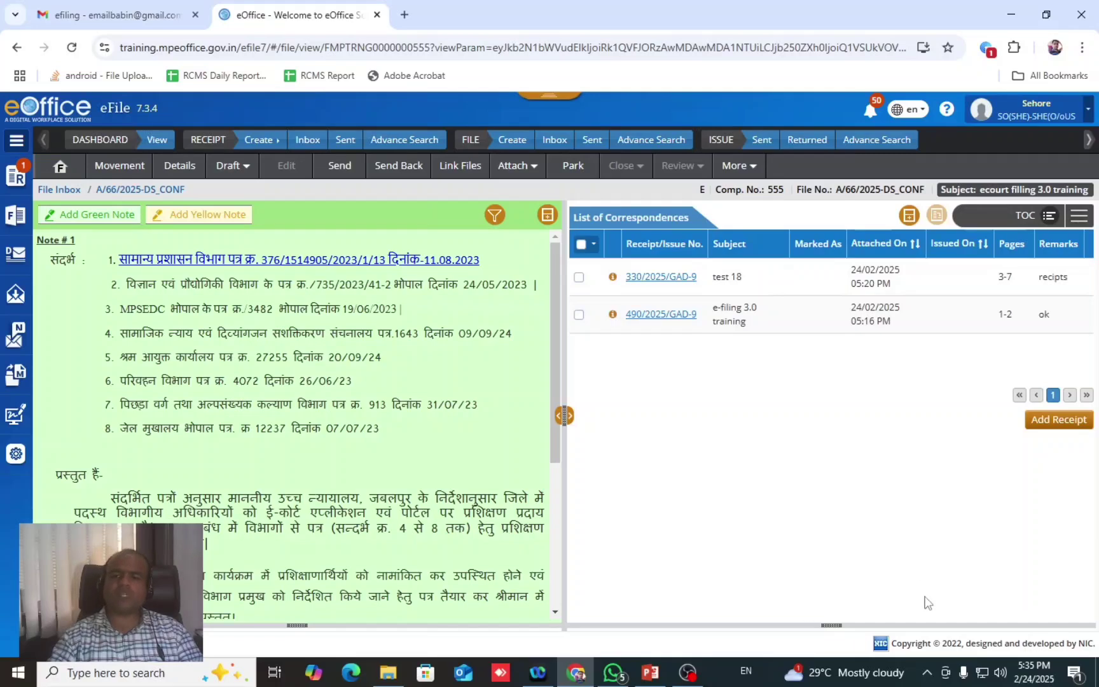
click(1080, 216)
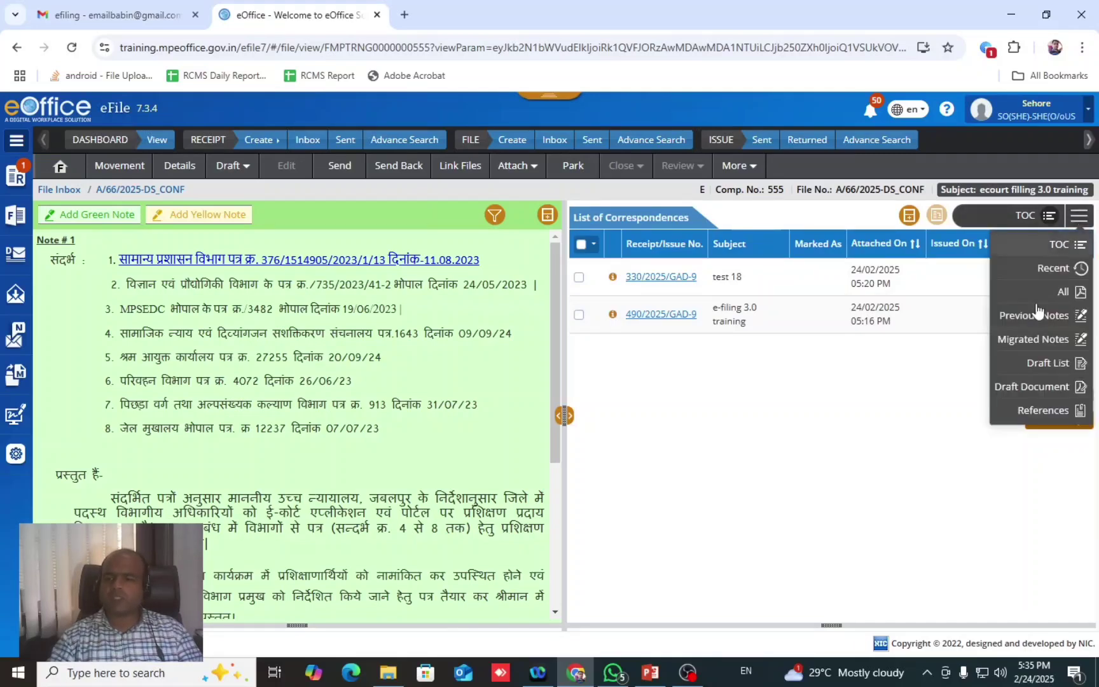
click(780, 432)
Step: Read the rest of the note, start a new green note and pick the standard Hindi quick noting "अनुमति दी जाती है।"
drag(553, 388, 525, 623)
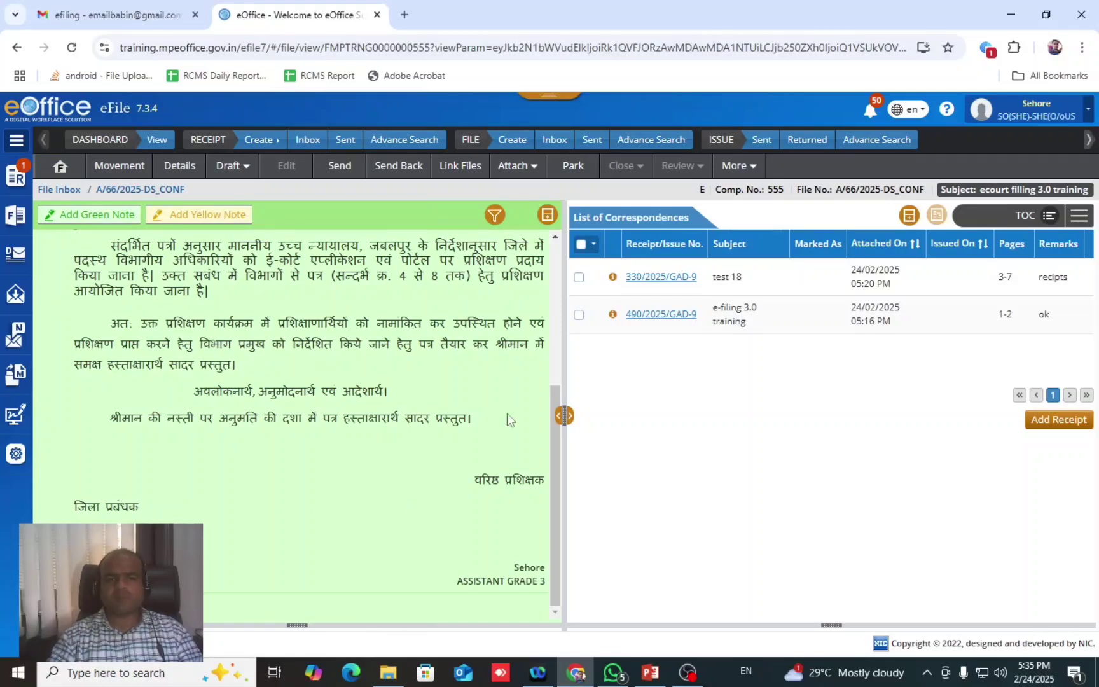
click(77, 213)
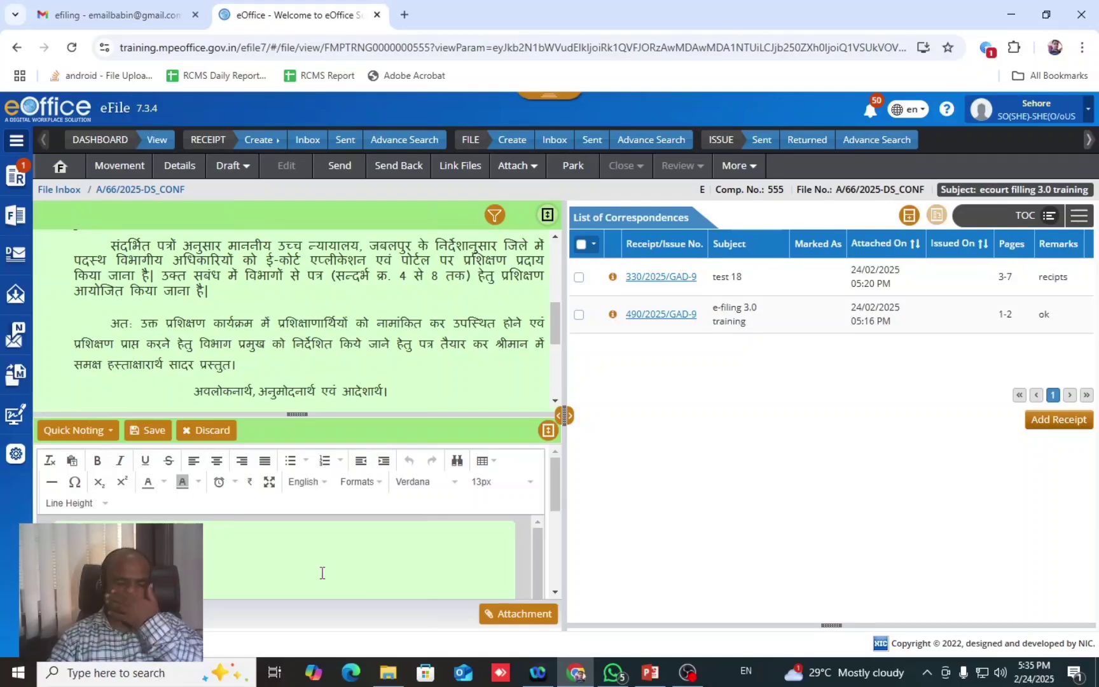
click(102, 433)
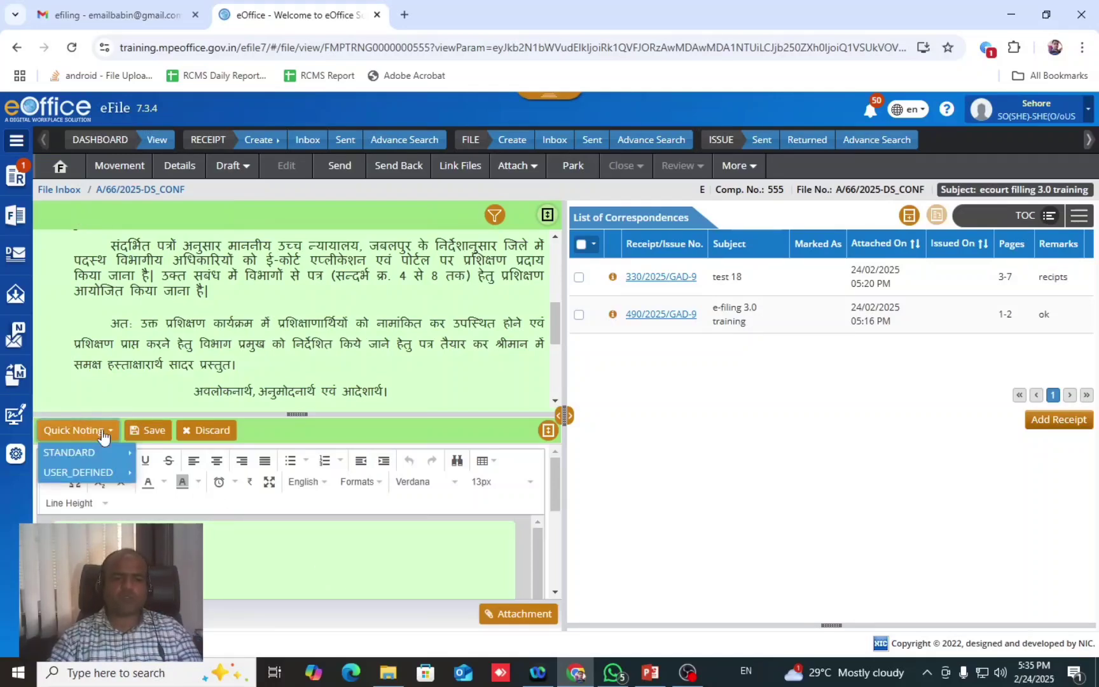
mouse_move(124, 456)
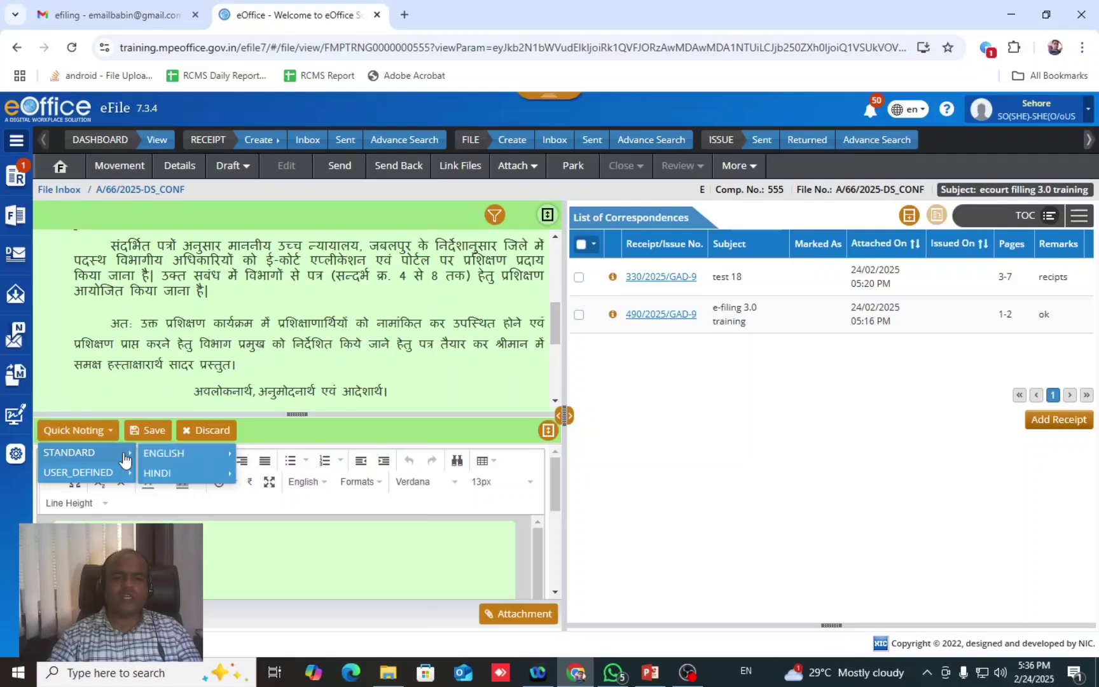
mouse_move(230, 475)
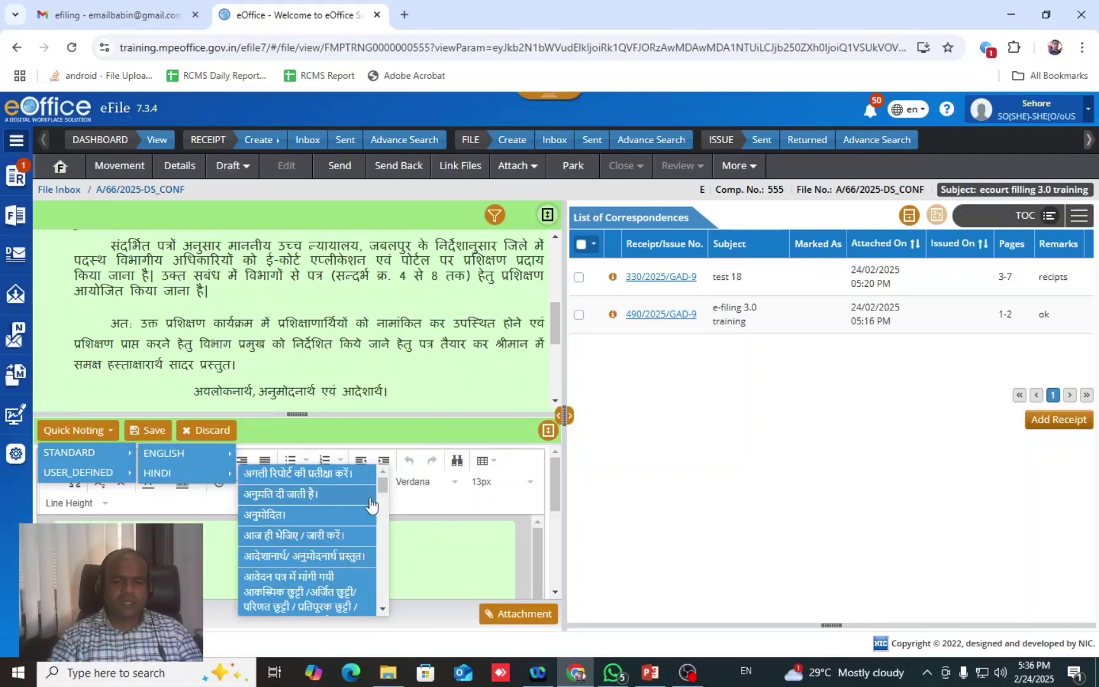
drag(381, 488, 378, 610)
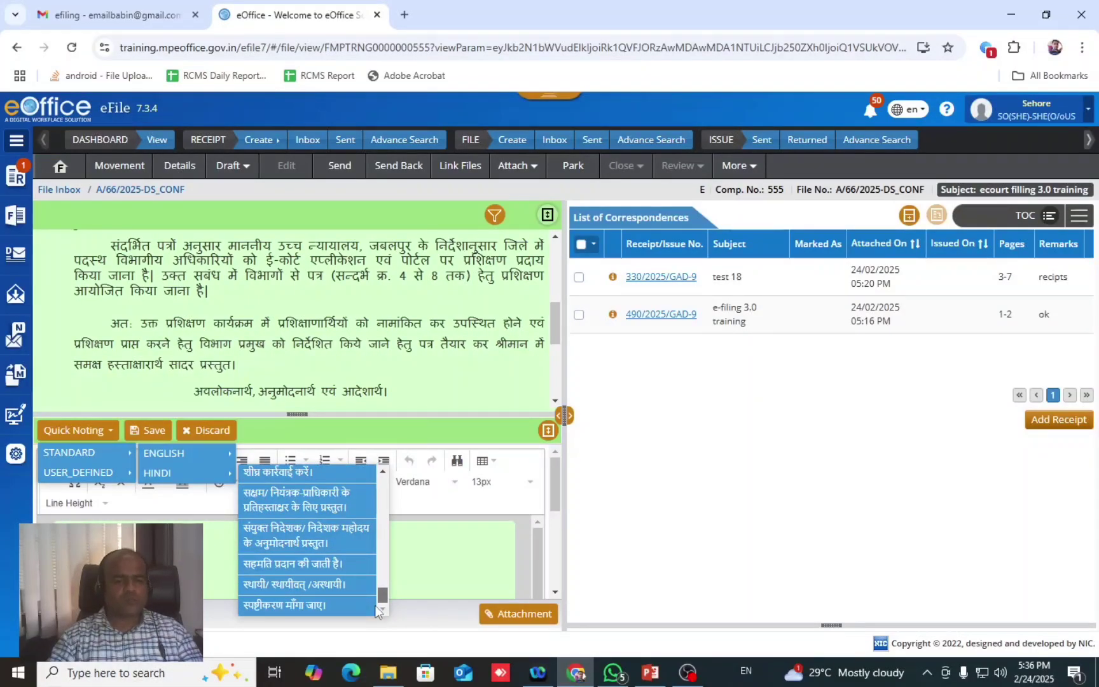
drag(379, 612, 380, 596)
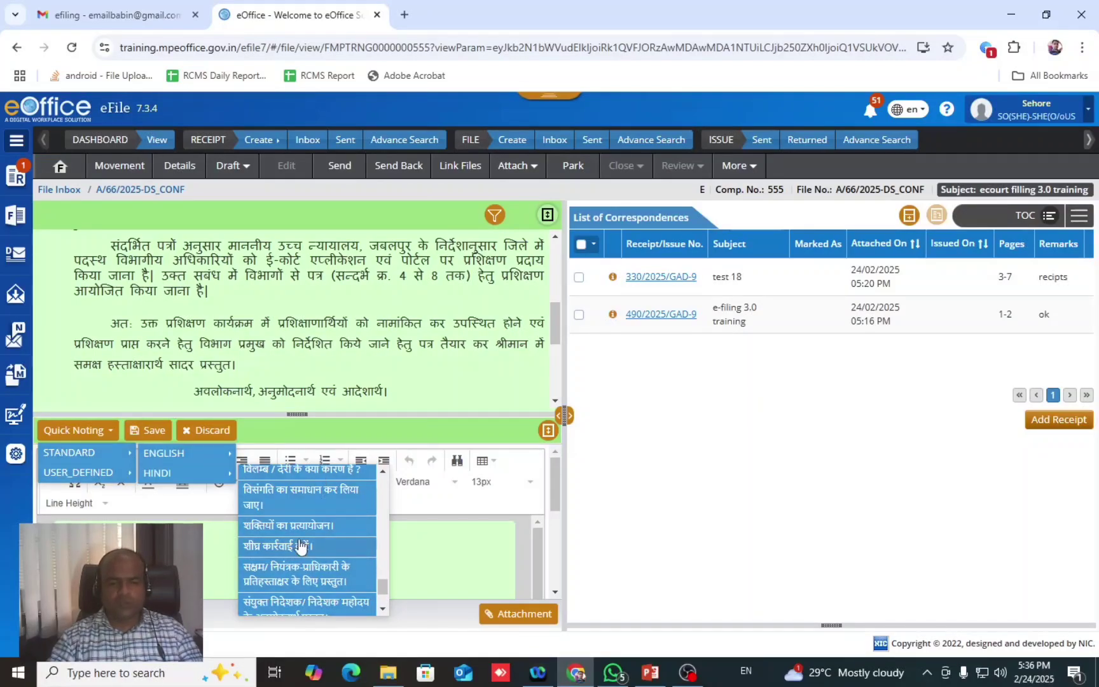
drag(382, 586, 394, 483)
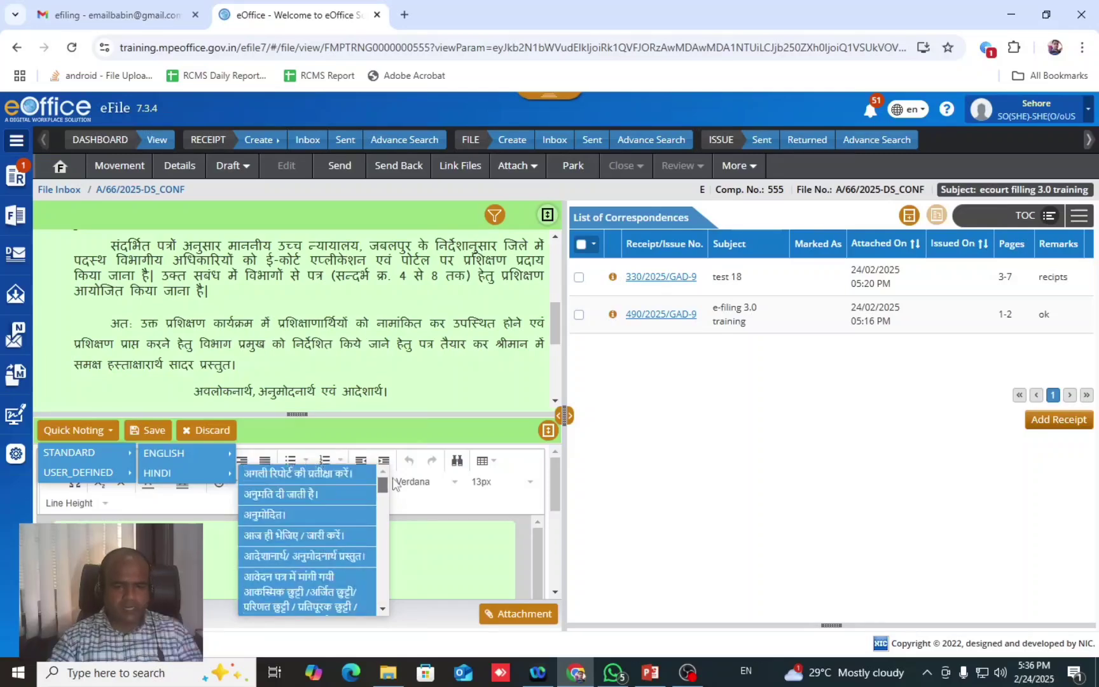
click(290, 495)
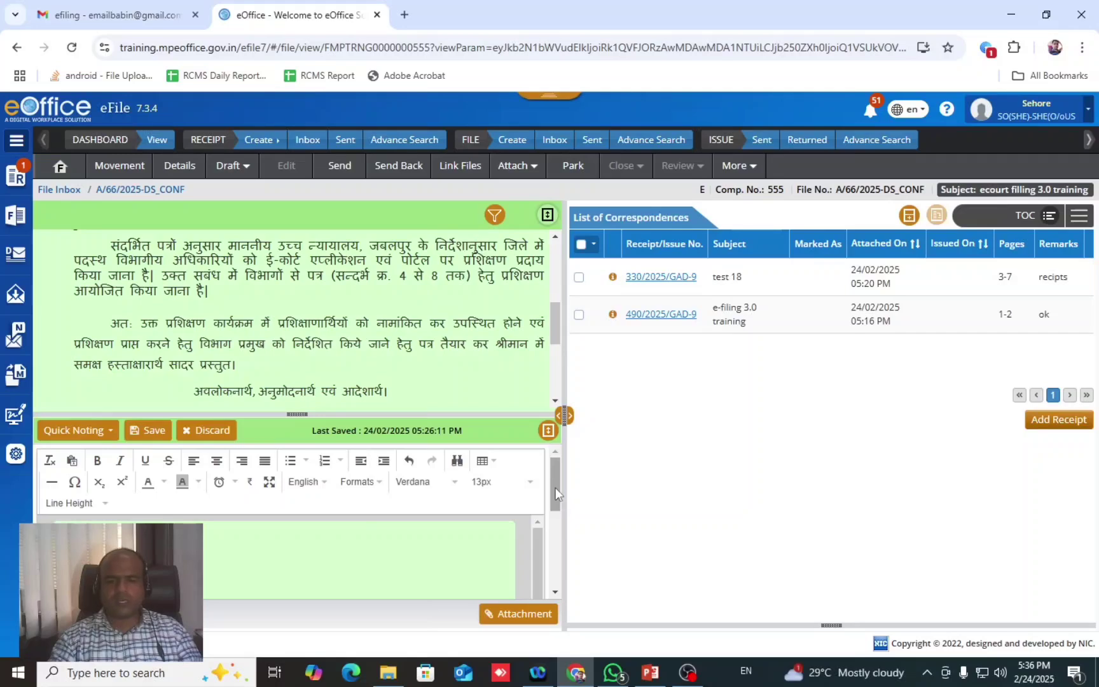
Step: Enter "prepare letter" as the green note's text and as the remark for sending the file back to AG-3(SEH) in GAD NINE
mouse_move(555, 487)
mouse_down()
mouse_move(550, 512)
mouse_move(555, 483)
mouse_up()
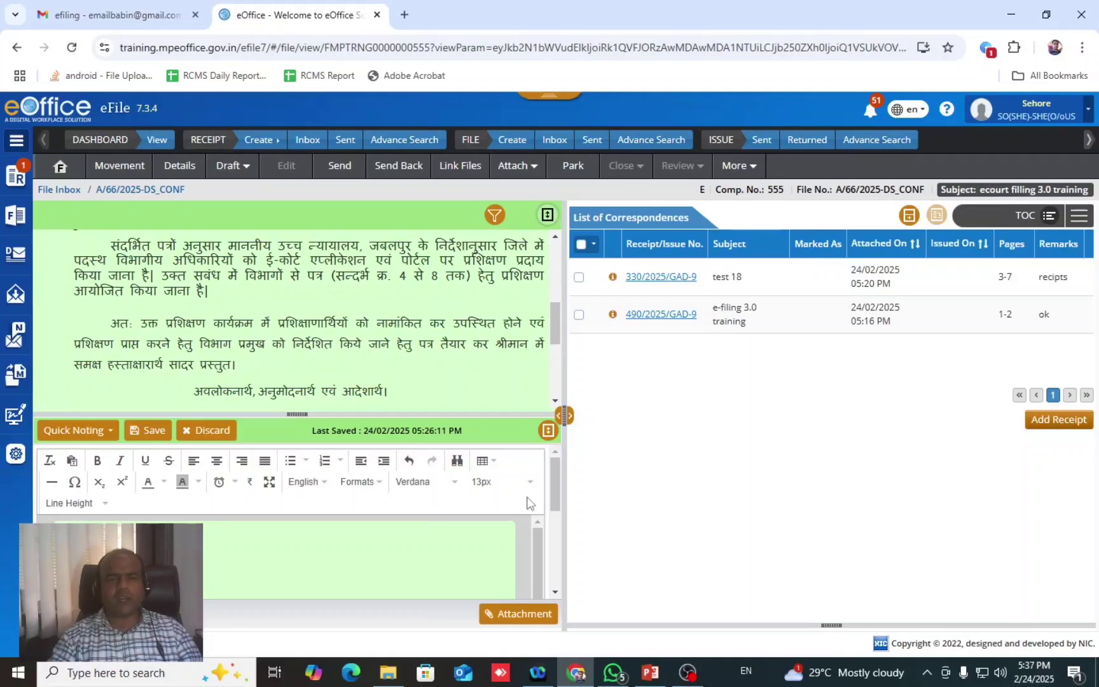
click(400, 166)
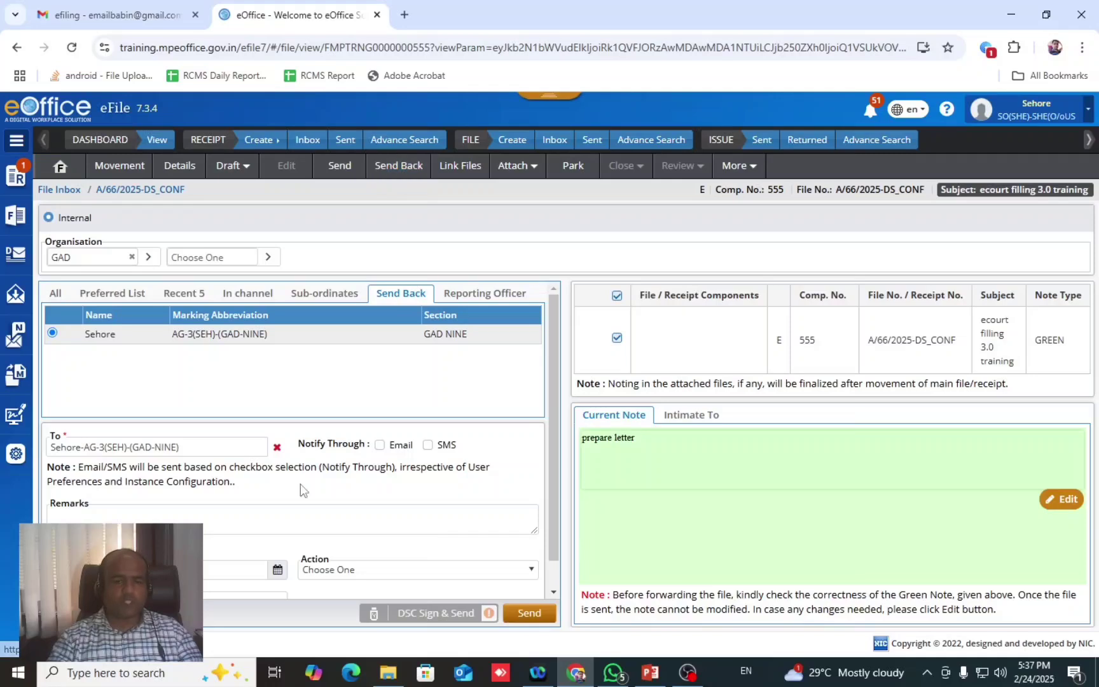
click(157, 523)
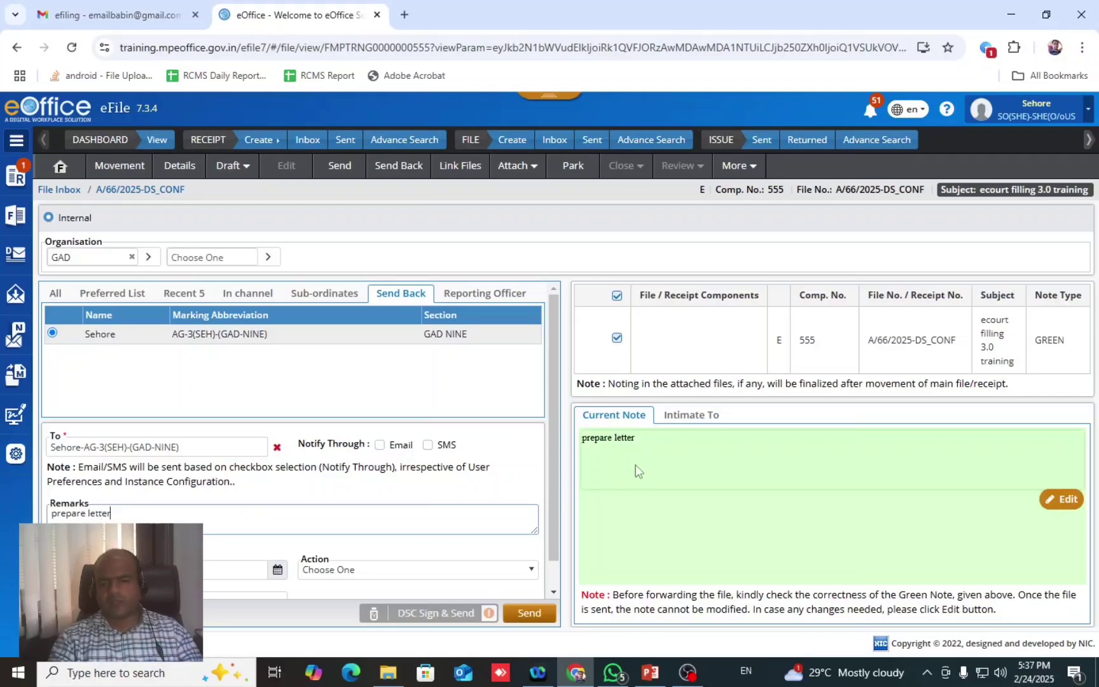
scroll(254, 518, down, 1)
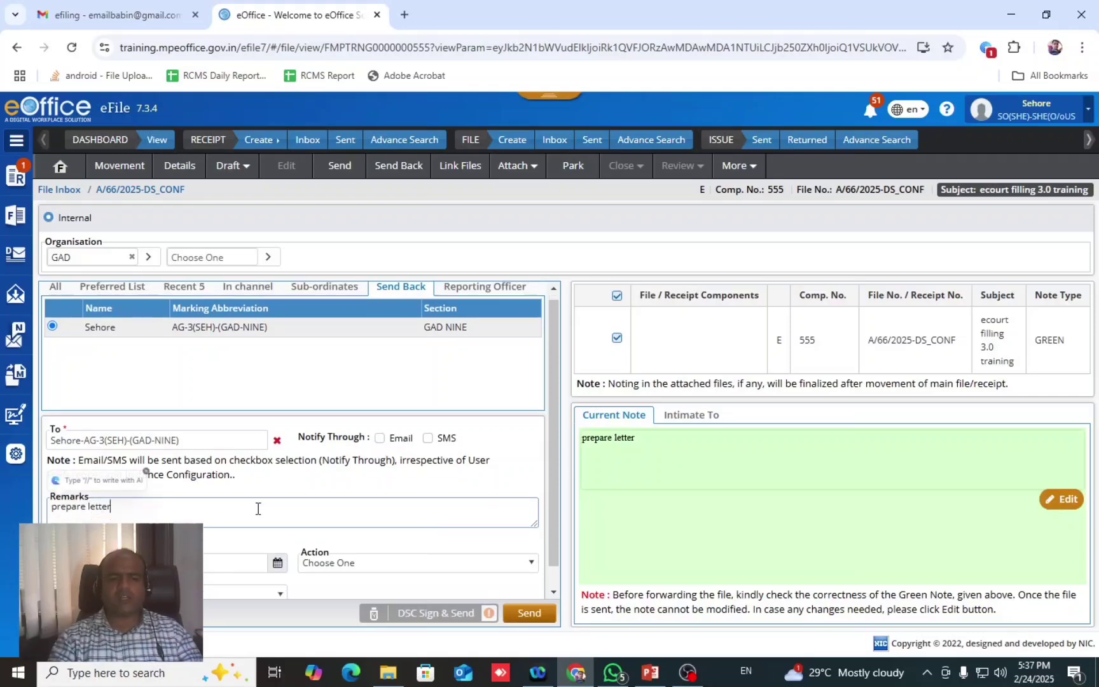
Step: Send the file back without choosing an action or signing digitally, and open the list of sent files
click(351, 542)
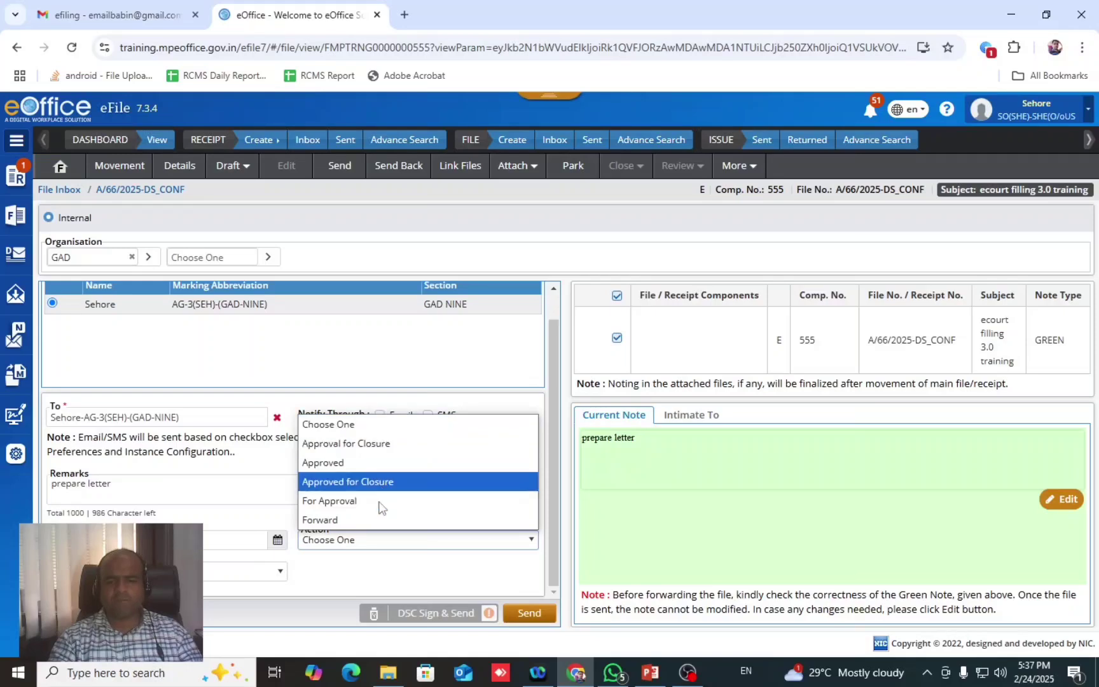
click(392, 571)
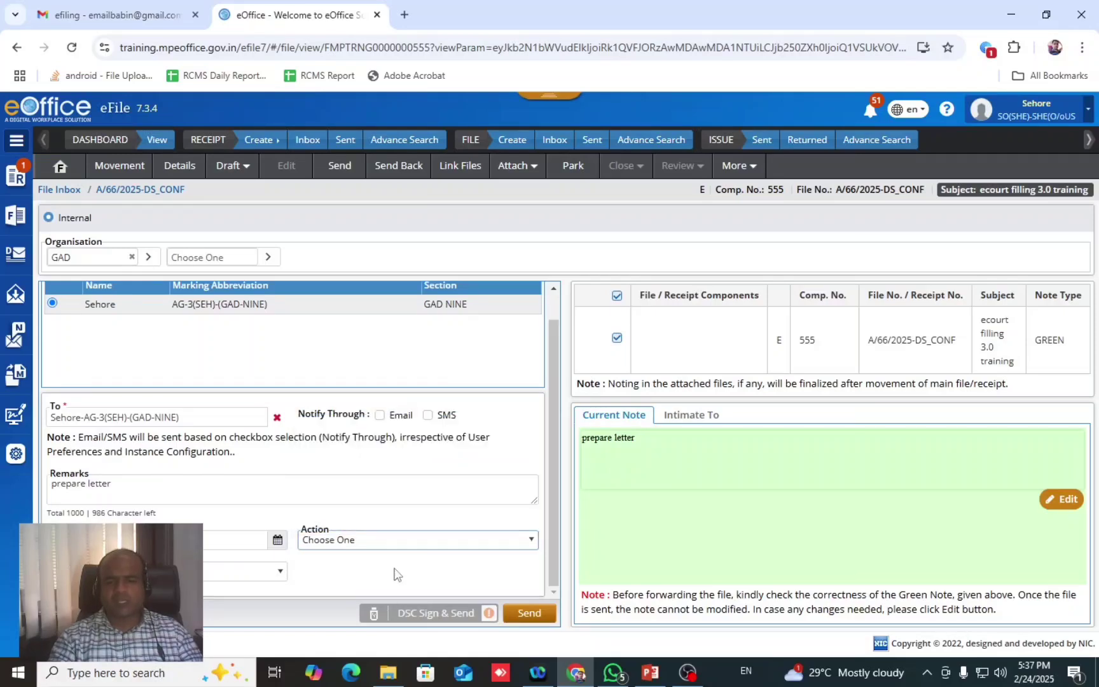
click(537, 617)
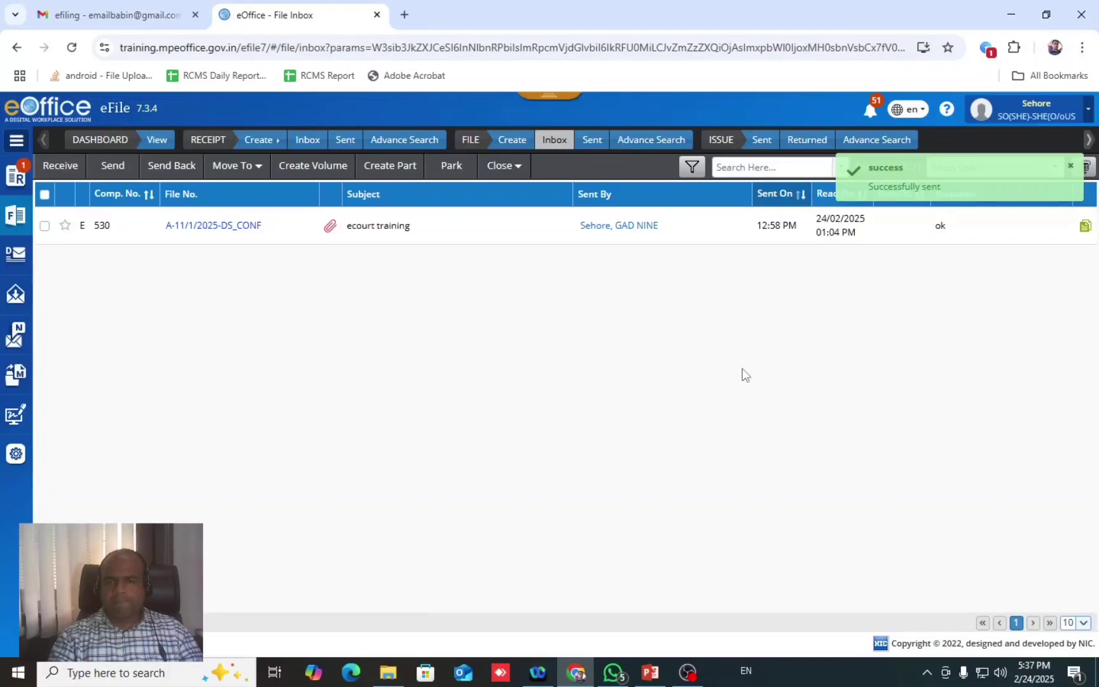
click(591, 144)
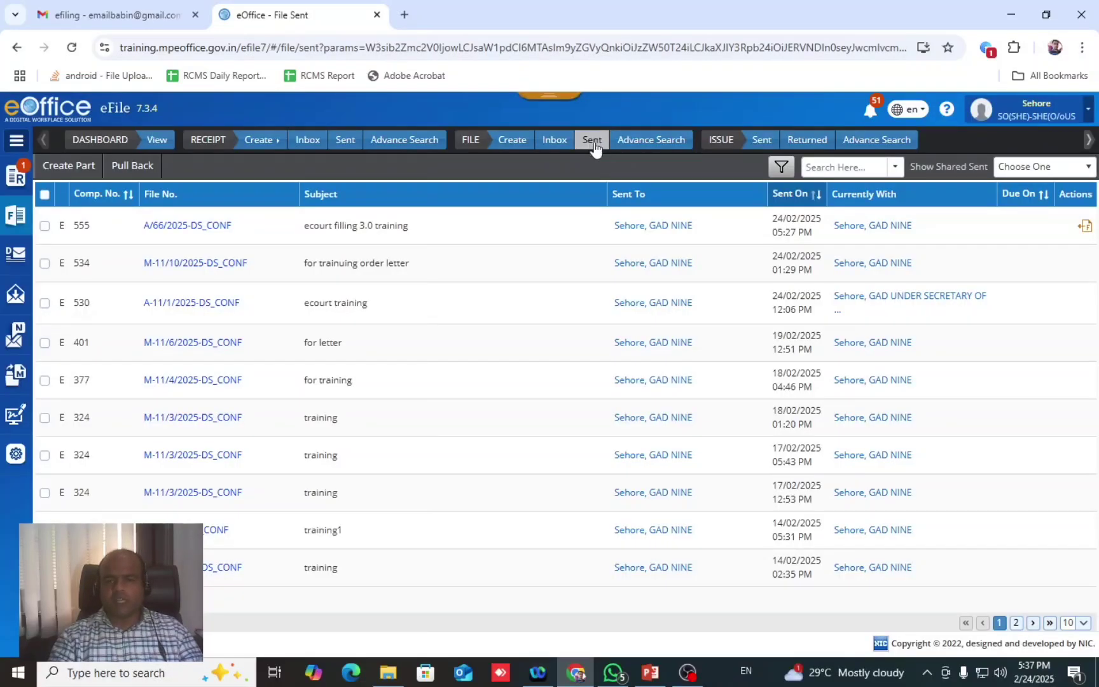
Step: Switch to the AG-3(SEH)-(GAD-NINE) post and open the "ecourt filling 3.0 training" file from the file inbox to read its latest note
click(1066, 113)
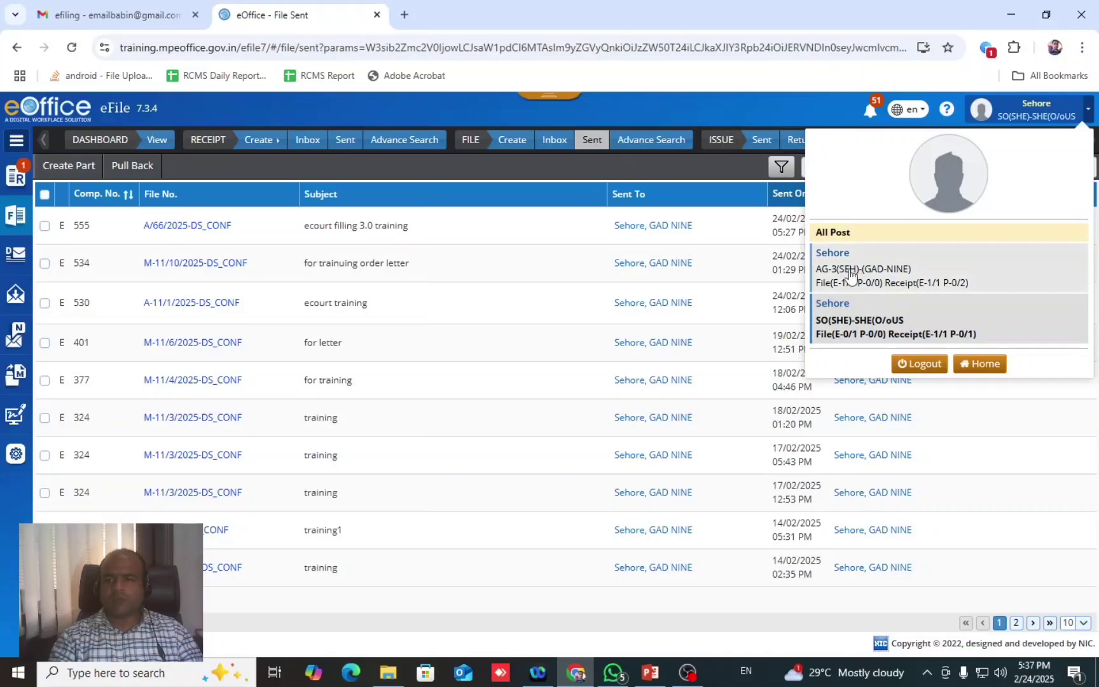
click(849, 272)
click(626, 191)
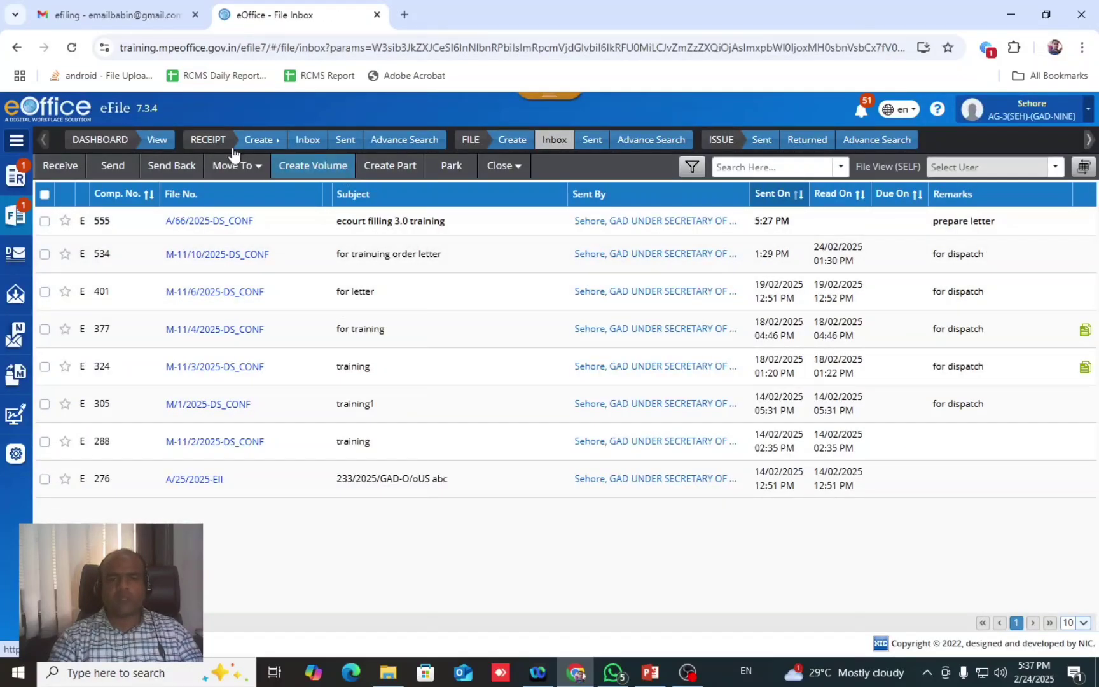
click(555, 141)
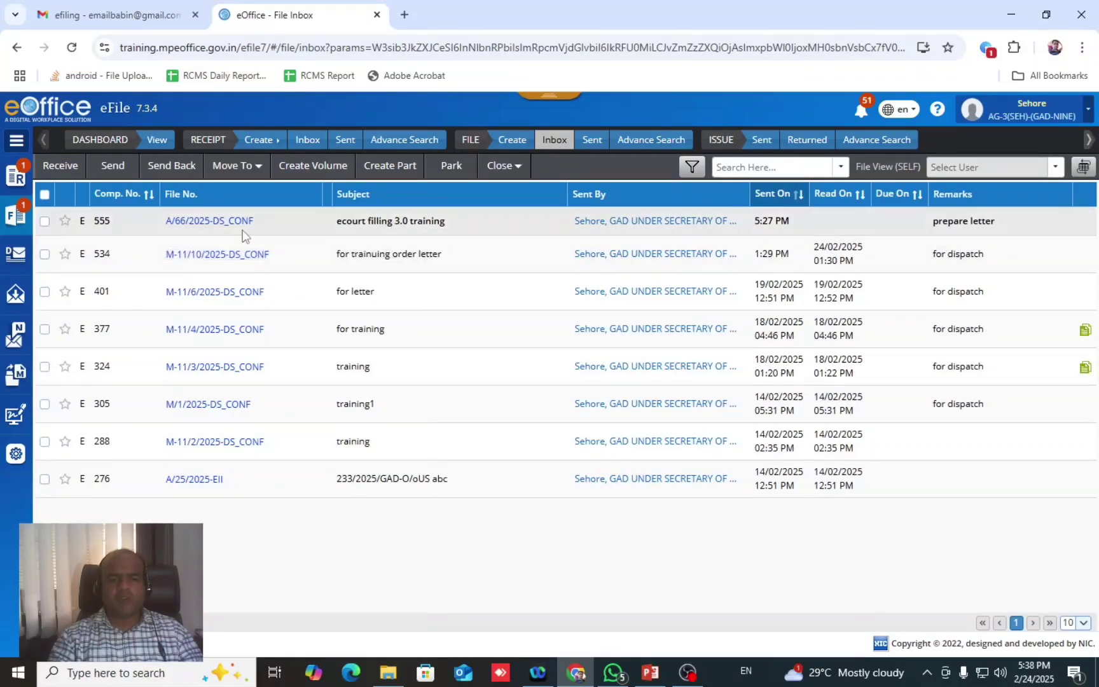
click(222, 228)
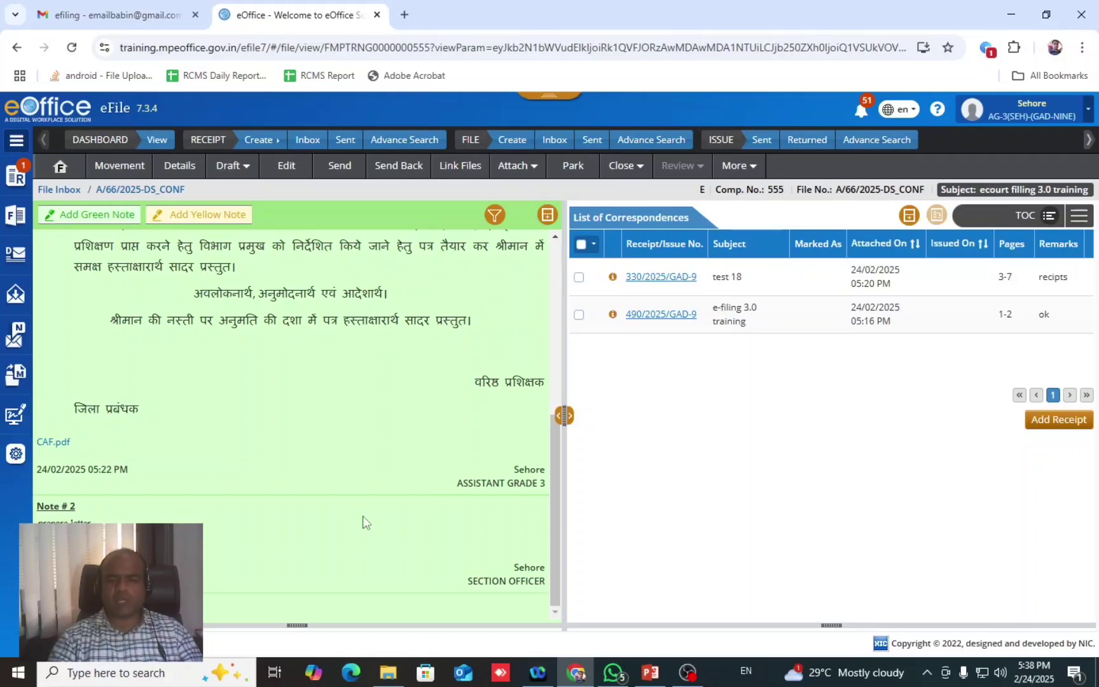
mouse_move(549, 529)
mouse_down()
mouse_move(558, 445)
mouse_move(556, 534)
mouse_up()
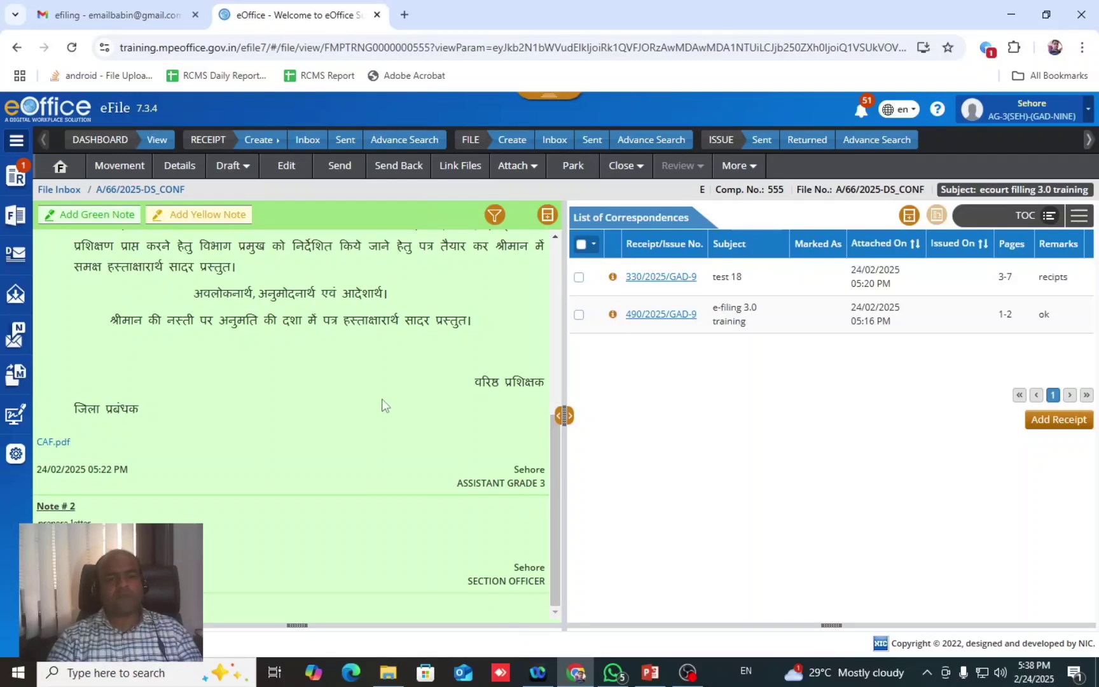
Step: Create a new draft on the file and upload the PDF "e-Filing 3 0 Letter 27-05-24" from Downloads as its content
click(249, 169)
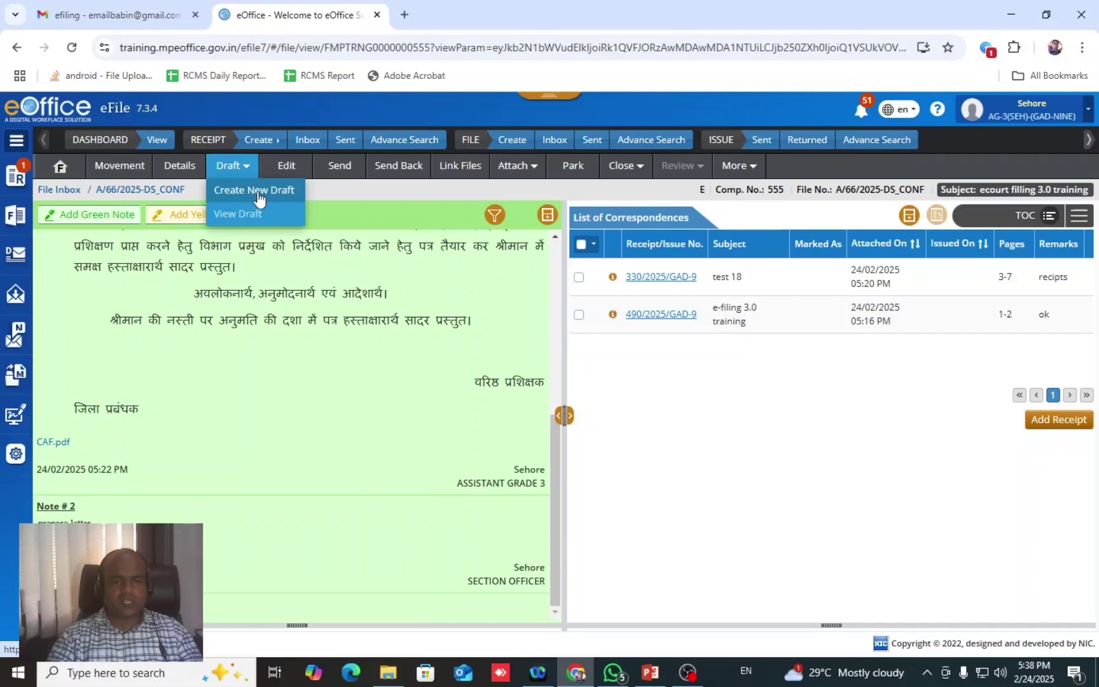
click(258, 193)
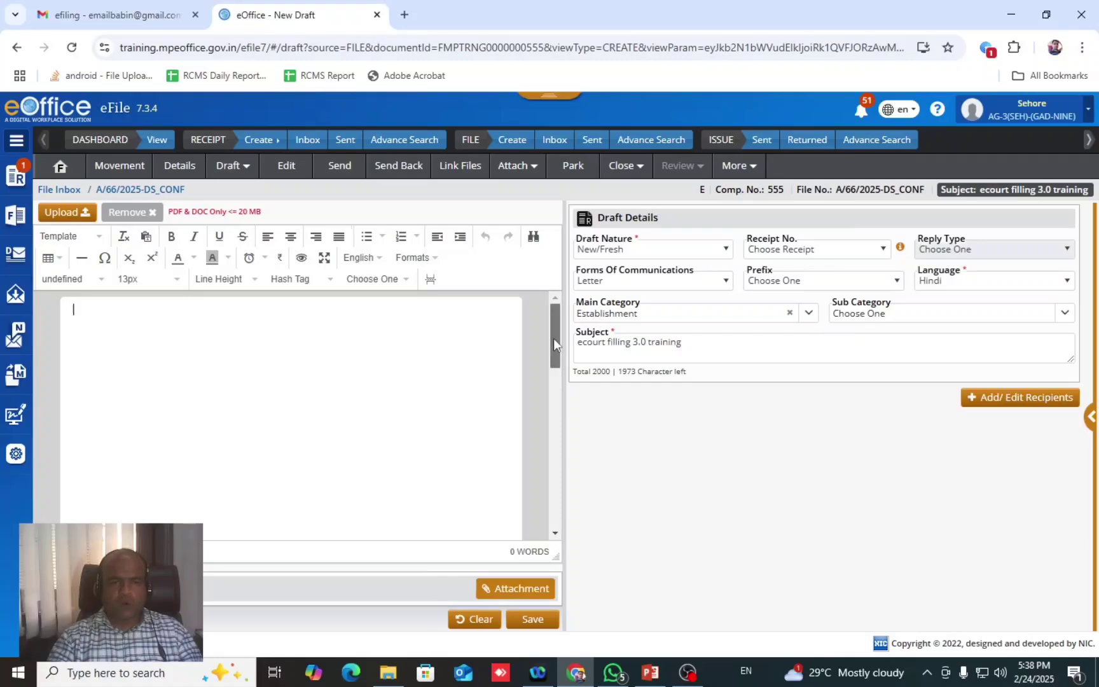
mouse_move(553, 338)
mouse_down()
mouse_move(547, 394)
mouse_move(542, 327)
mouse_up()
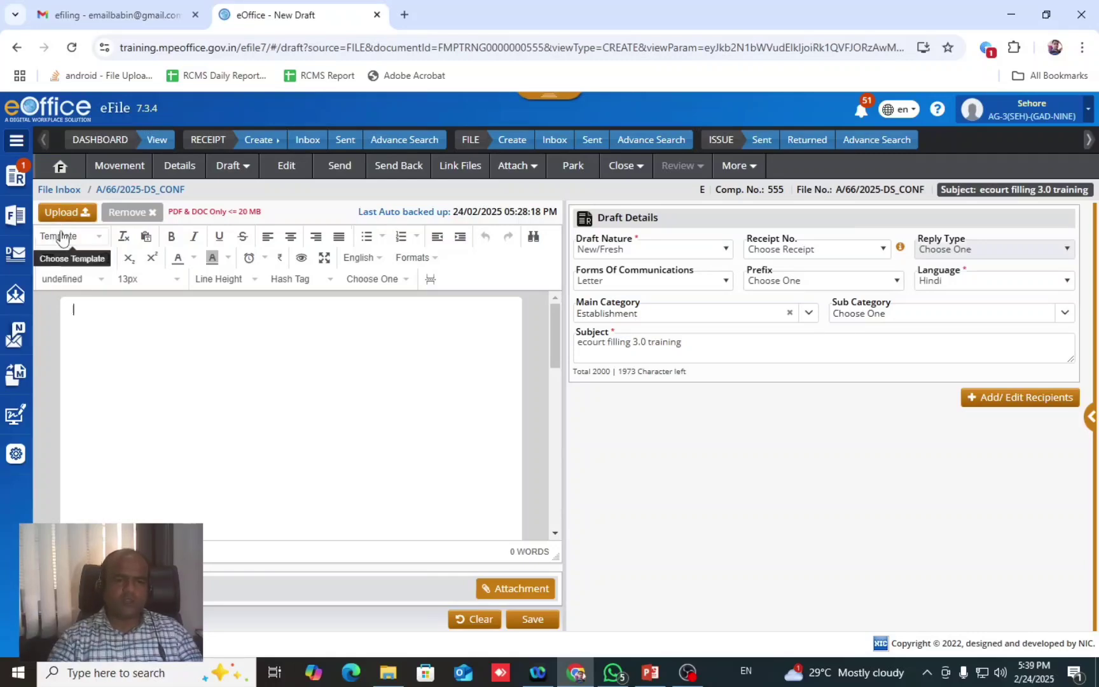
click(63, 212)
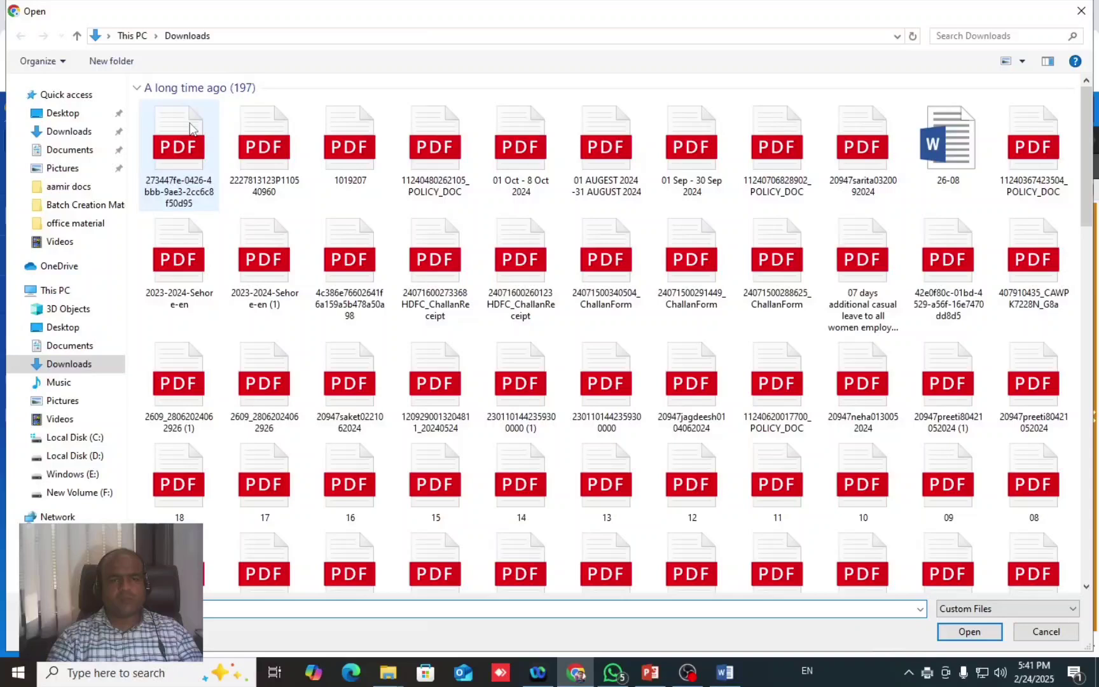
click(121, 131)
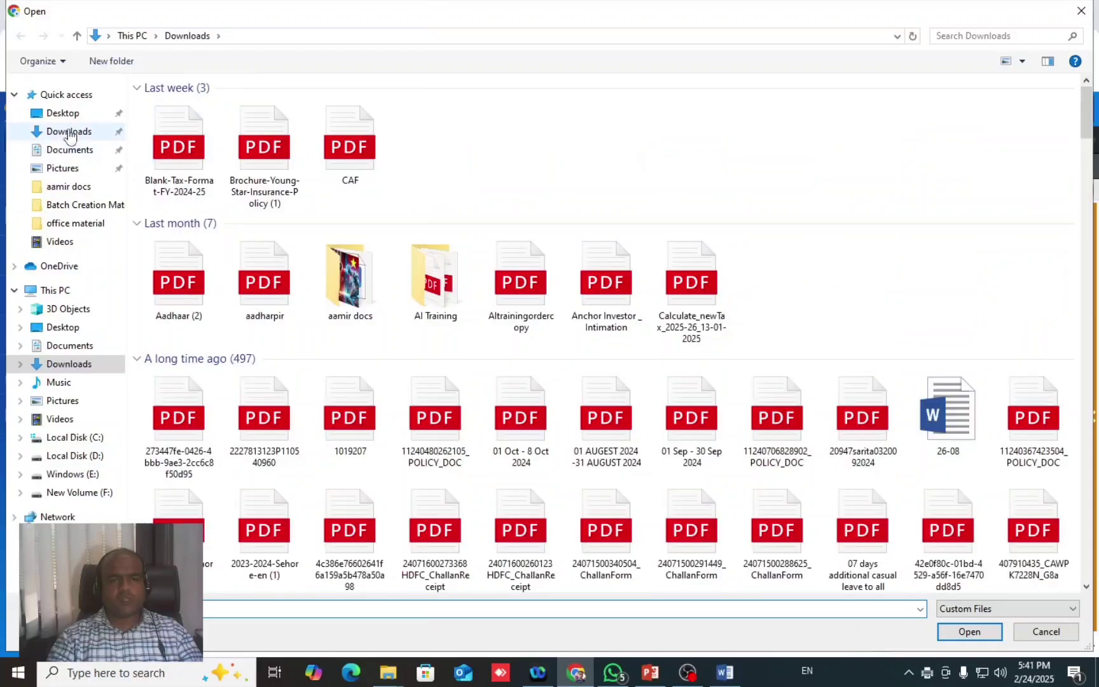
scroll(188, 158, down, 10)
scroll(188, 157, up, 10)
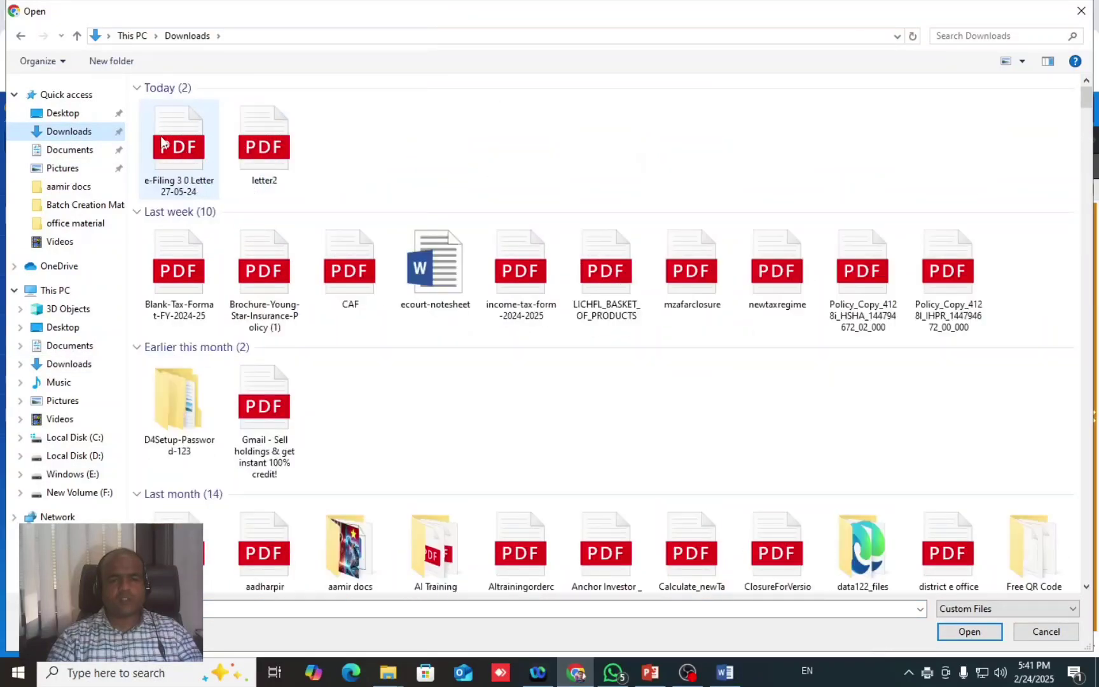
click(179, 157)
double_click(179, 158)
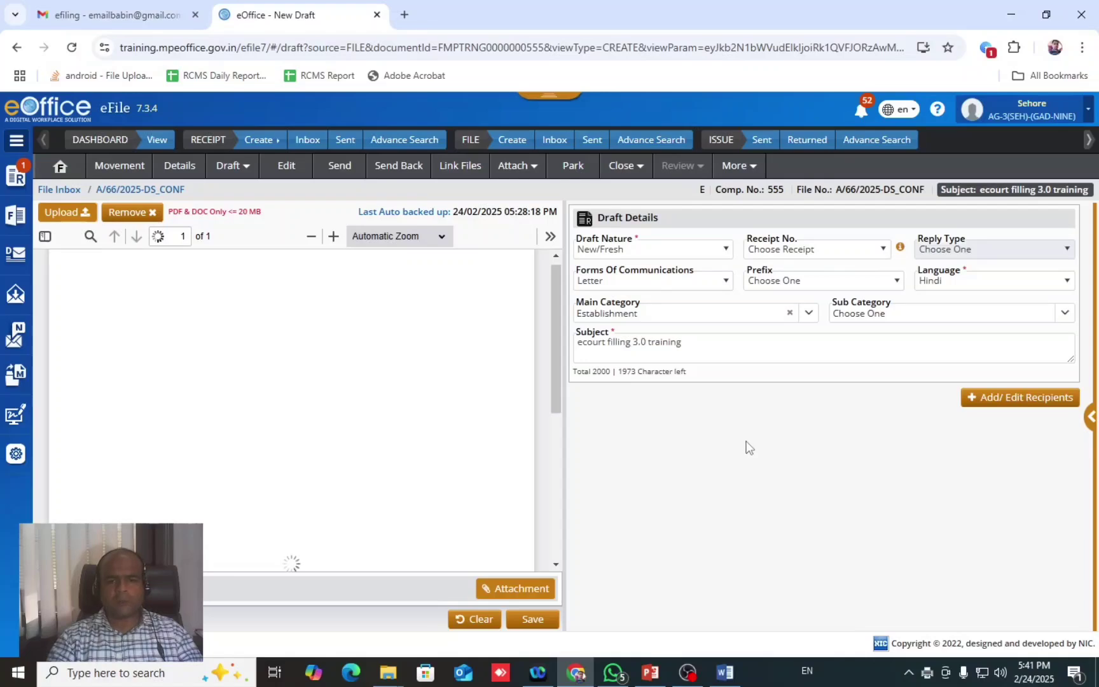
Step: Review the uploaded letter, save the draft with its existing details, and read through the saved version
drag(556, 360, 544, 519)
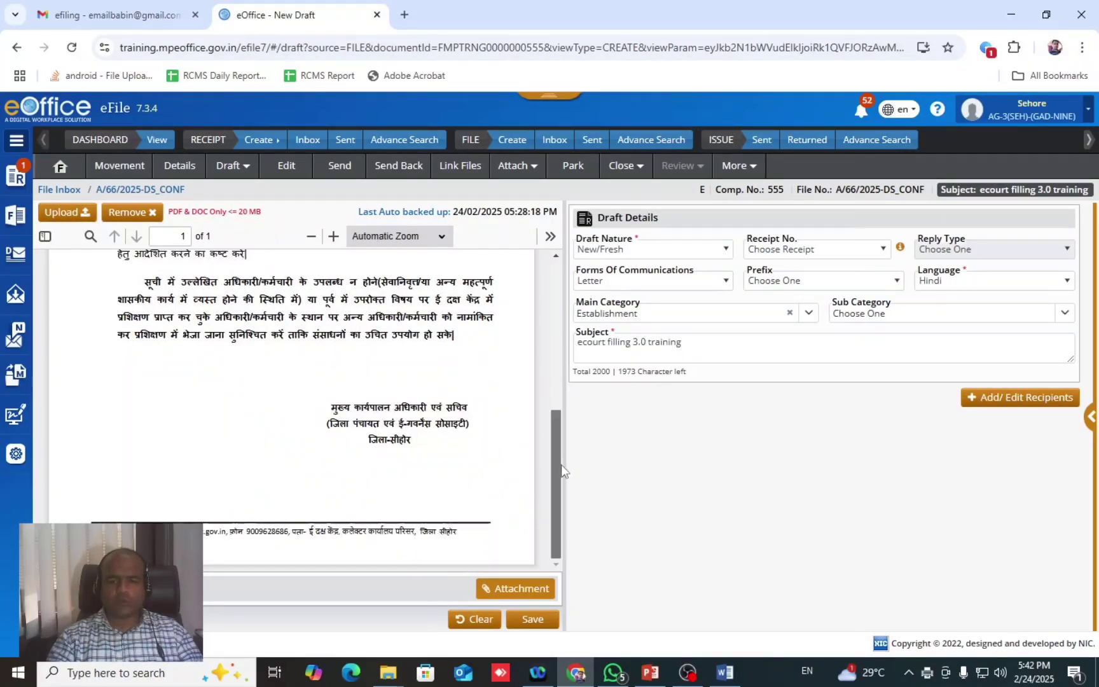
drag(561, 464, 557, 299)
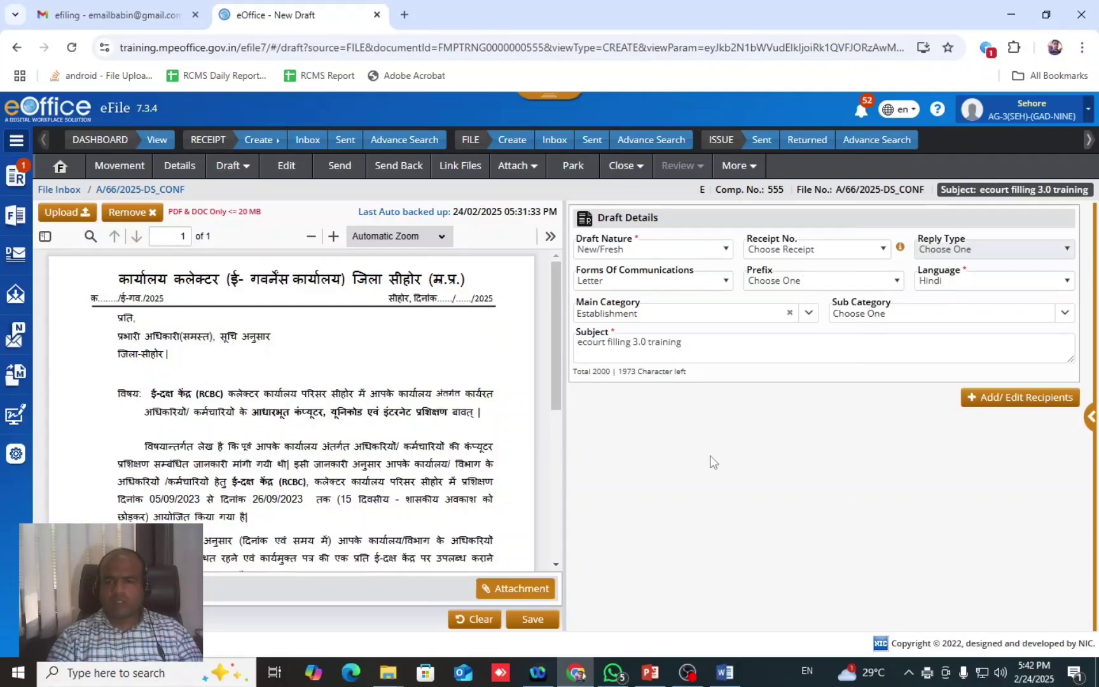
click(533, 619)
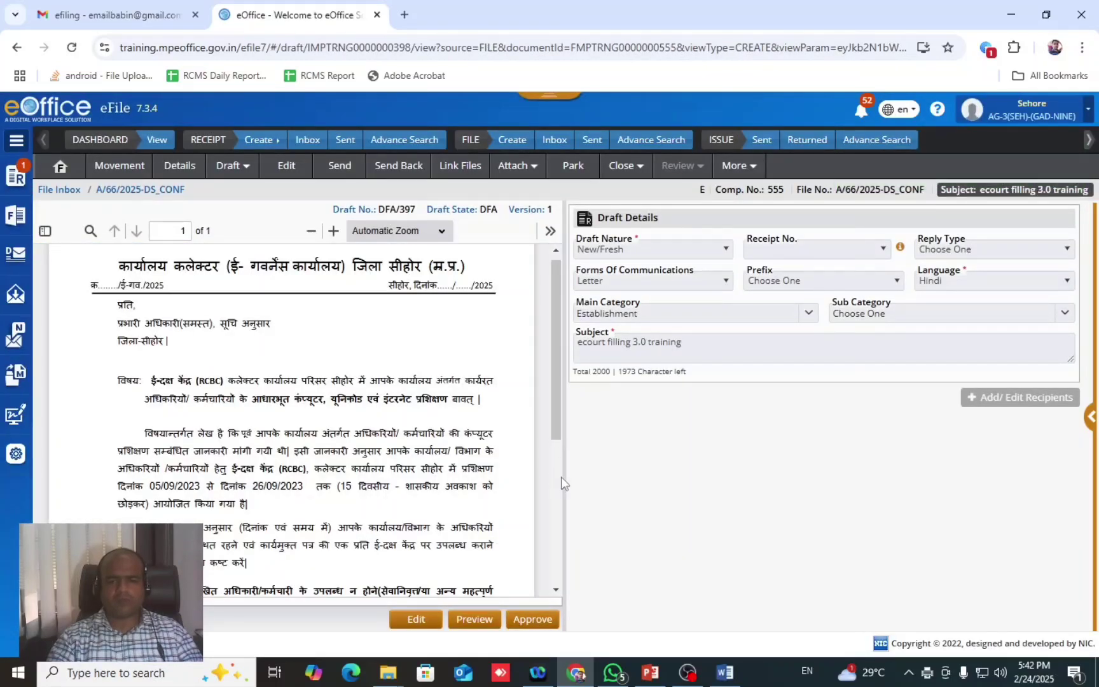
scroll(555, 482, down, 5)
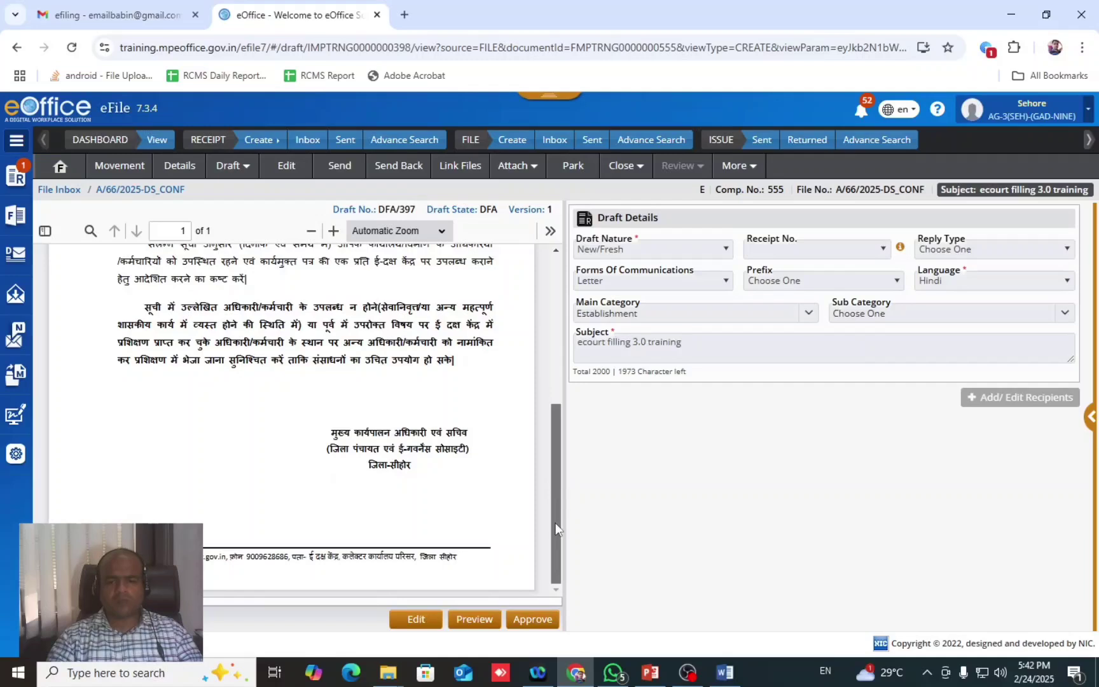
mouse_move(555, 522)
mouse_down()
mouse_move(550, 275)
mouse_move(547, 533)
mouse_move(566, 236)
mouse_up()
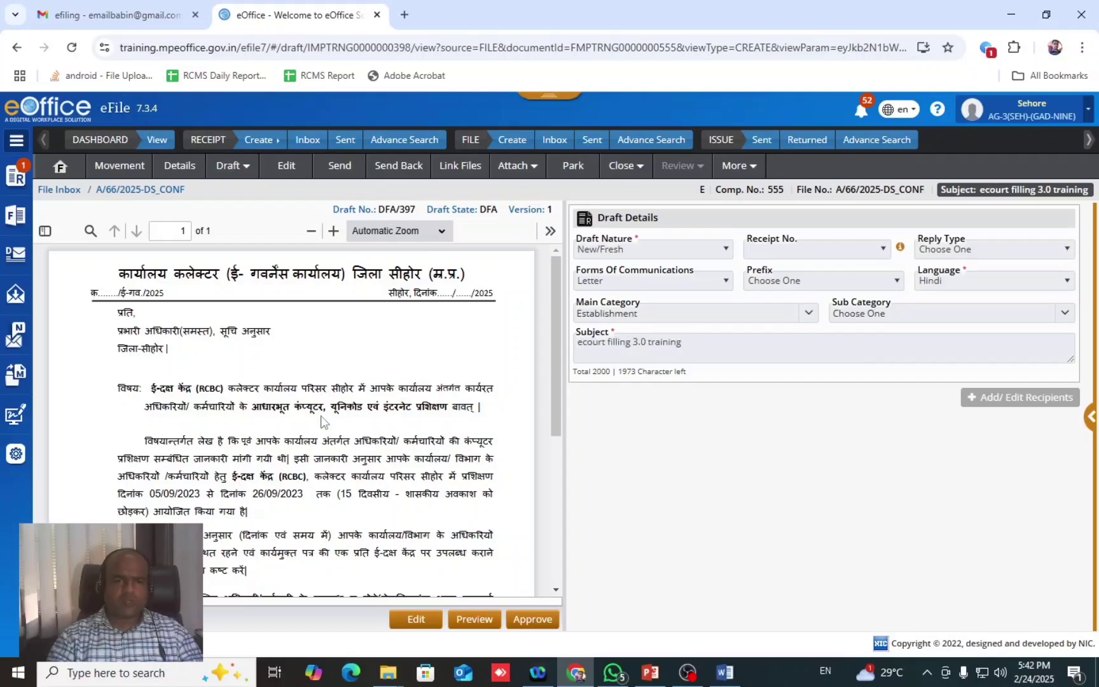
Step: Send the file back to SO(SHE)-SHE(O/oUS) with the action For Approval, leaving the remarks empty and without a digital signature
click(394, 170)
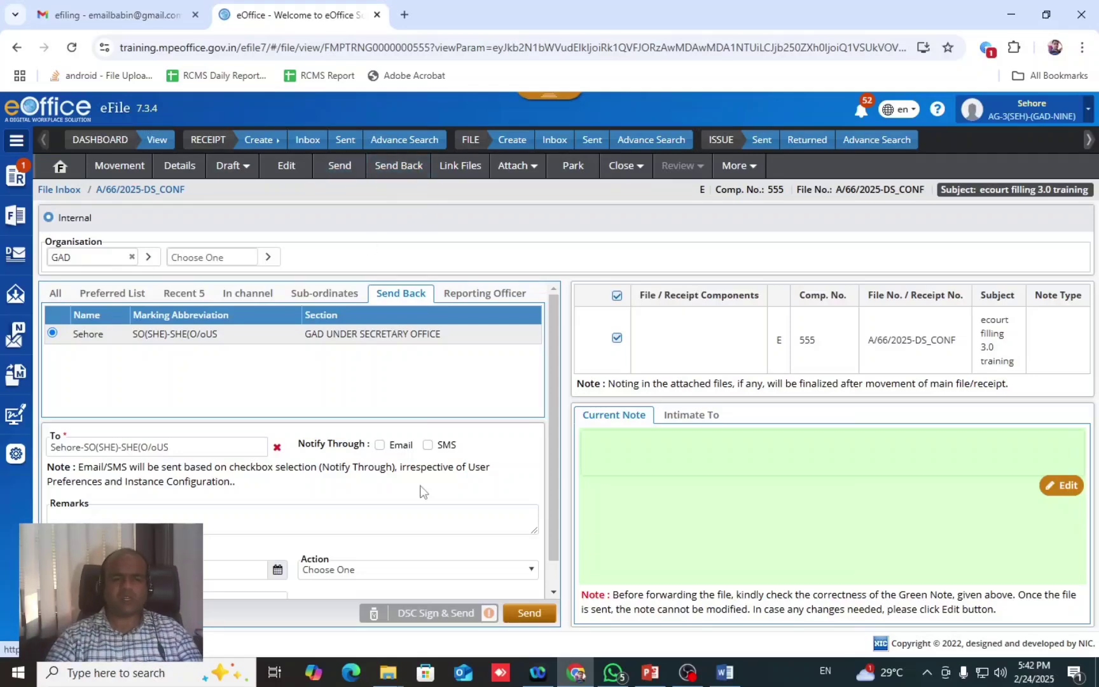
scroll(555, 577, down, 2)
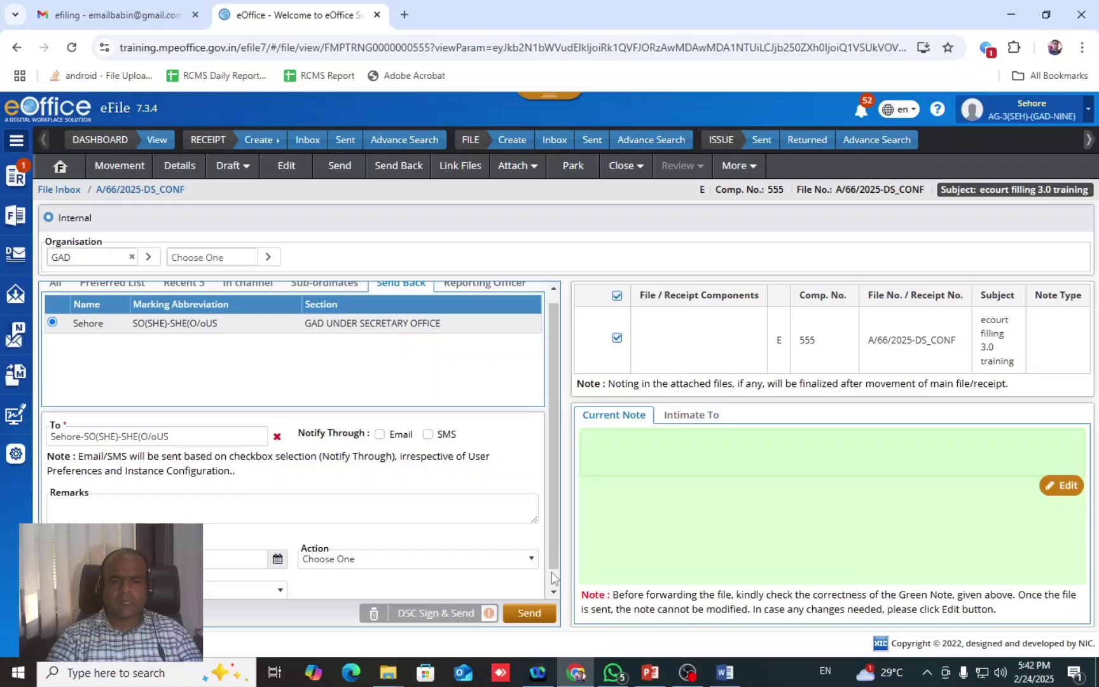
click(177, 487)
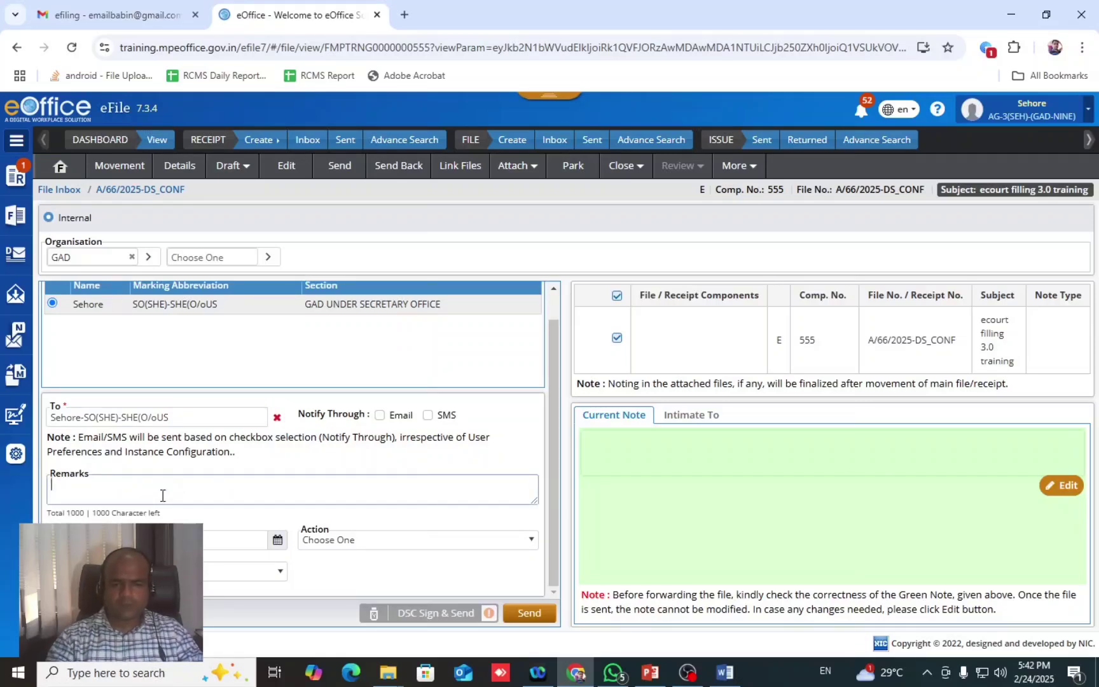
click(331, 545)
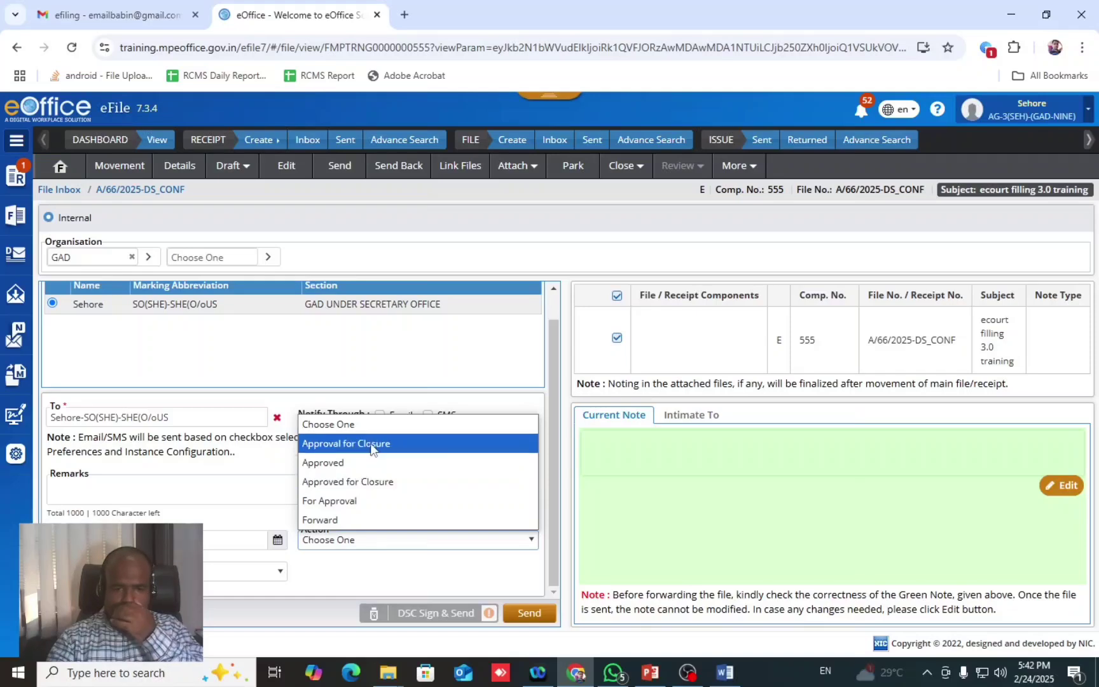
click(360, 502)
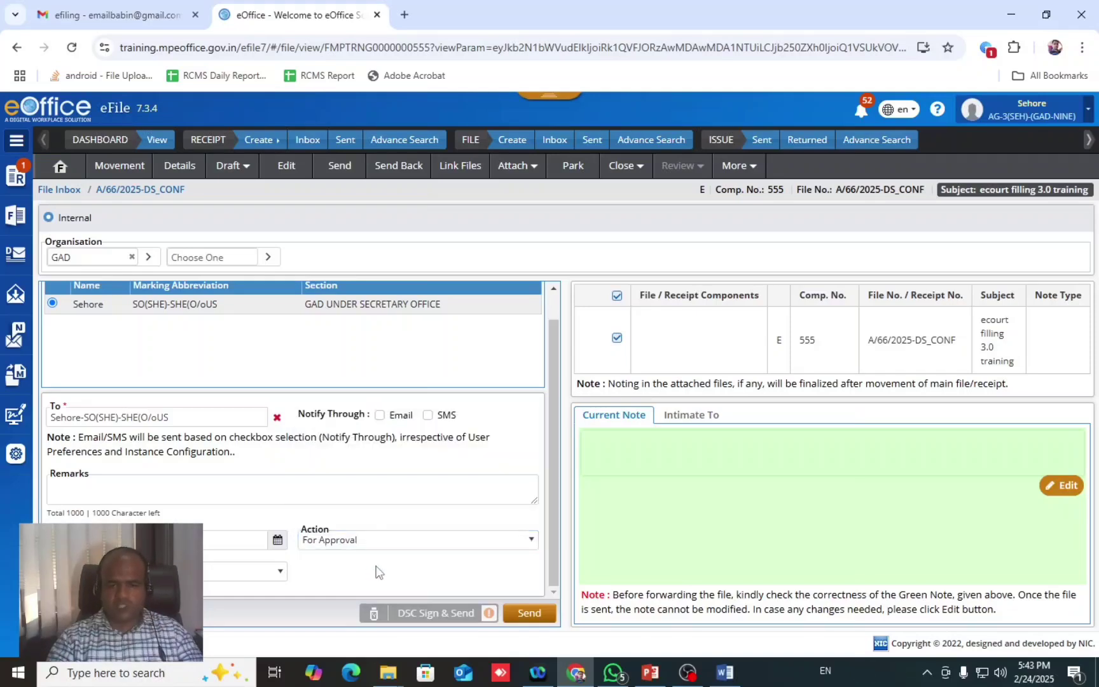
click(531, 612)
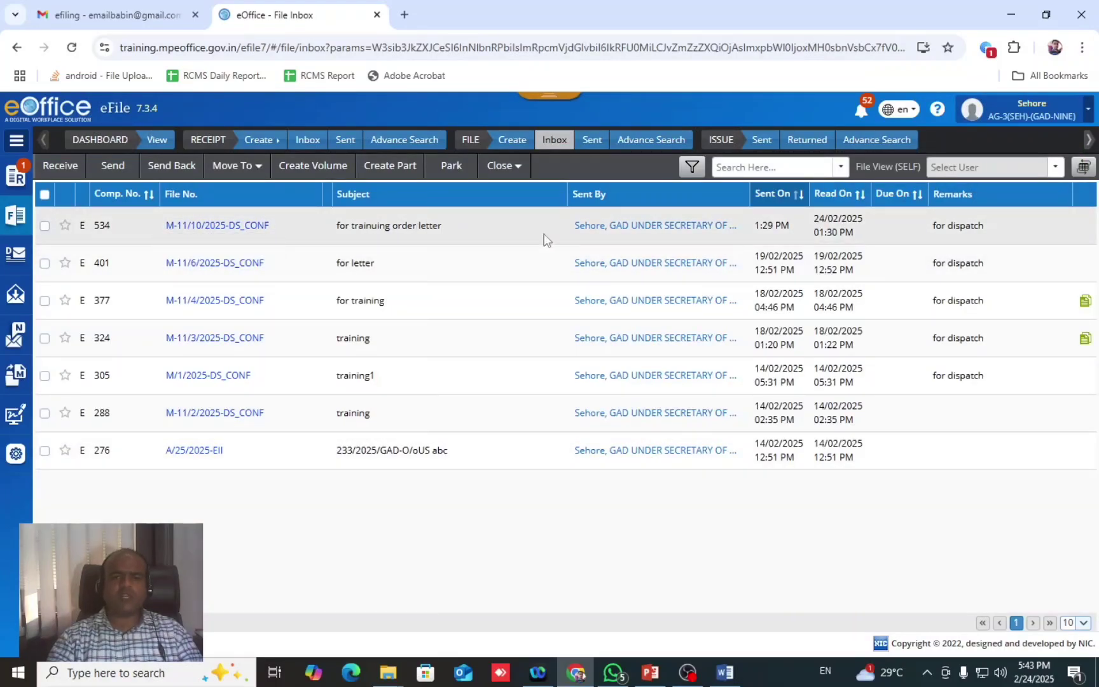
Step: Switch to the SO(SHE)-SHE(O/oUS) post and open the "ecourt filling 3.0 training" file from the file inbox to read its notes
click(1047, 117)
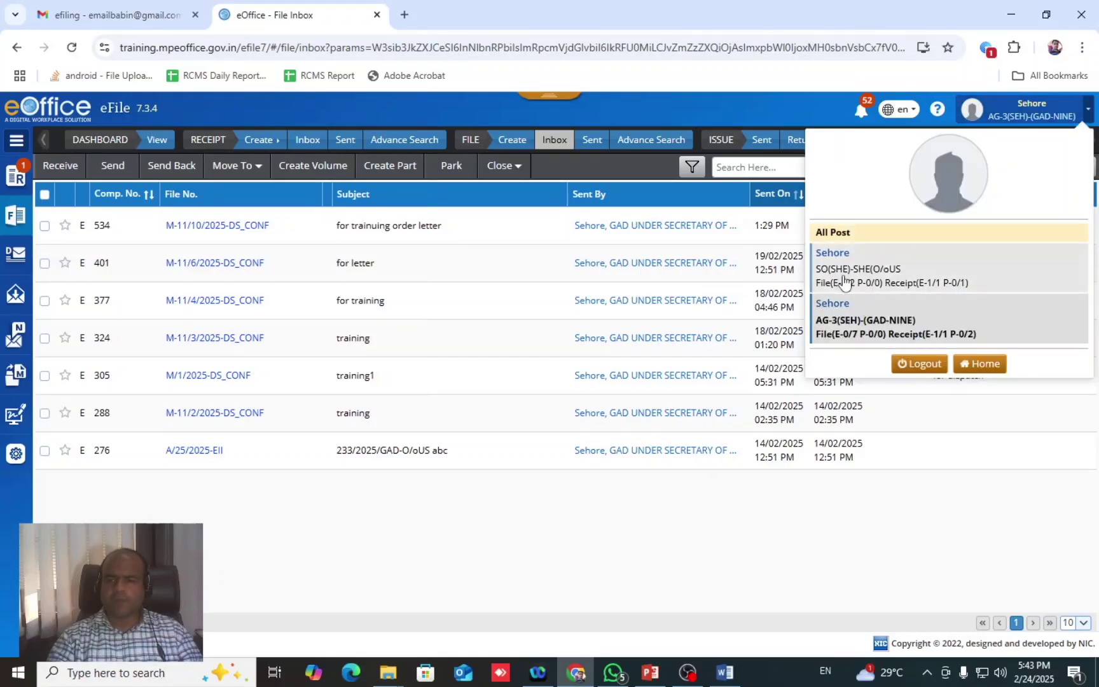
click(871, 267)
click(619, 196)
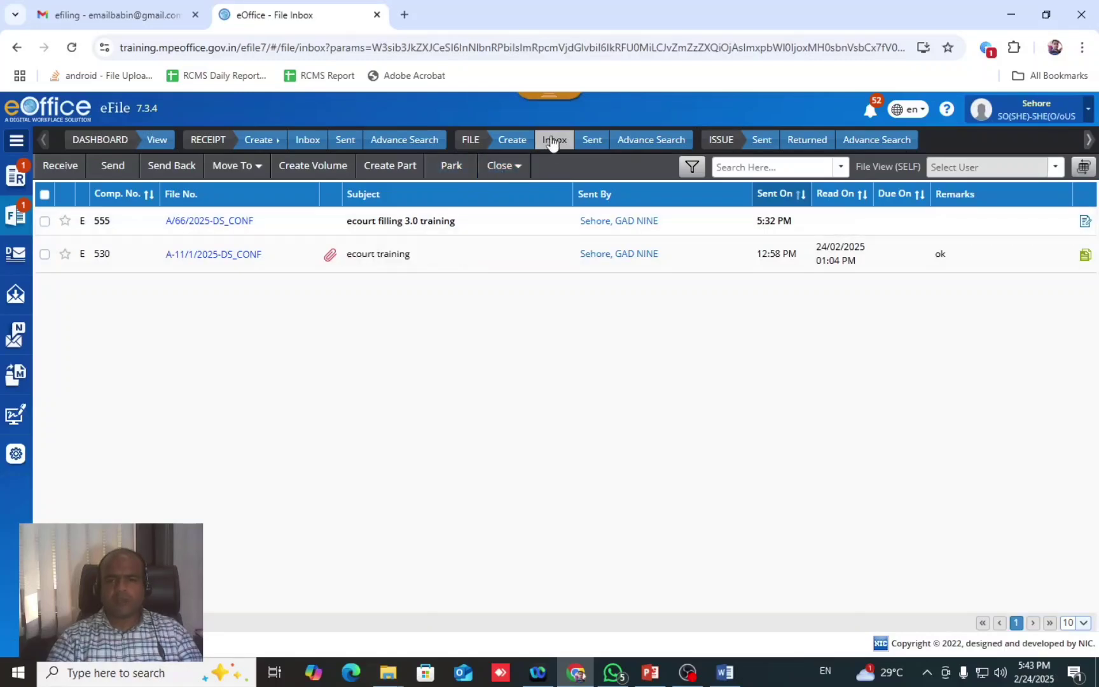
click(209, 220)
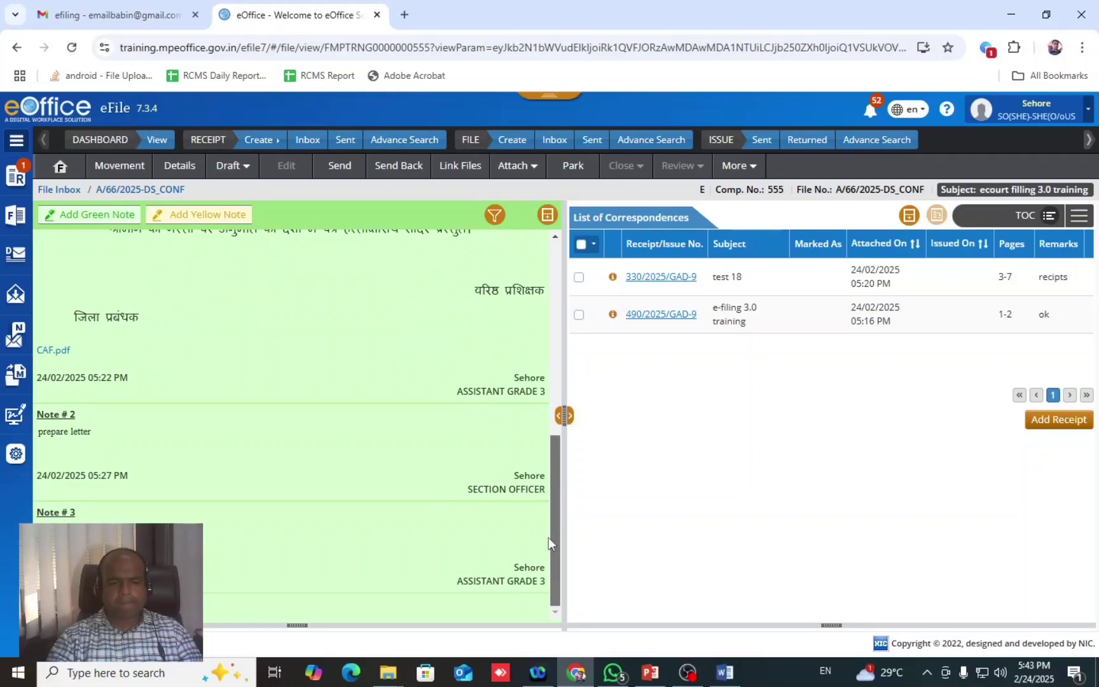
mouse_move(550, 525)
mouse_down()
mouse_move(553, 464)
mouse_move(545, 541)
mouse_up()
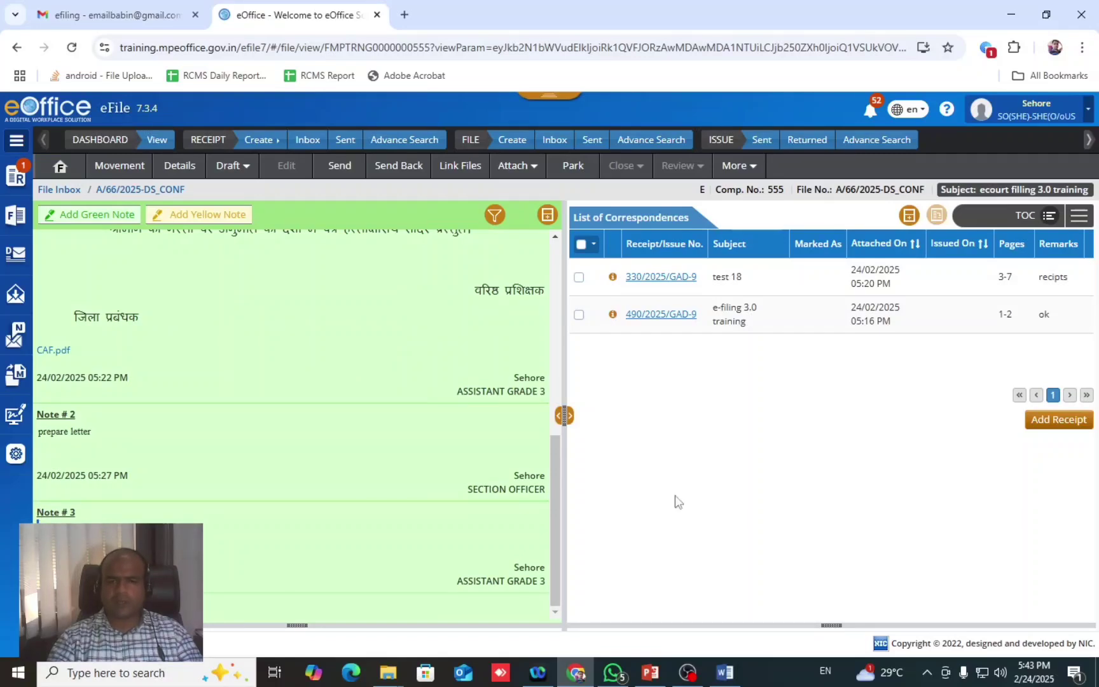
Step: Open version 1 of the file's "ecourt filling 3.0 training" draft and read through the uploaded letter
click(240, 167)
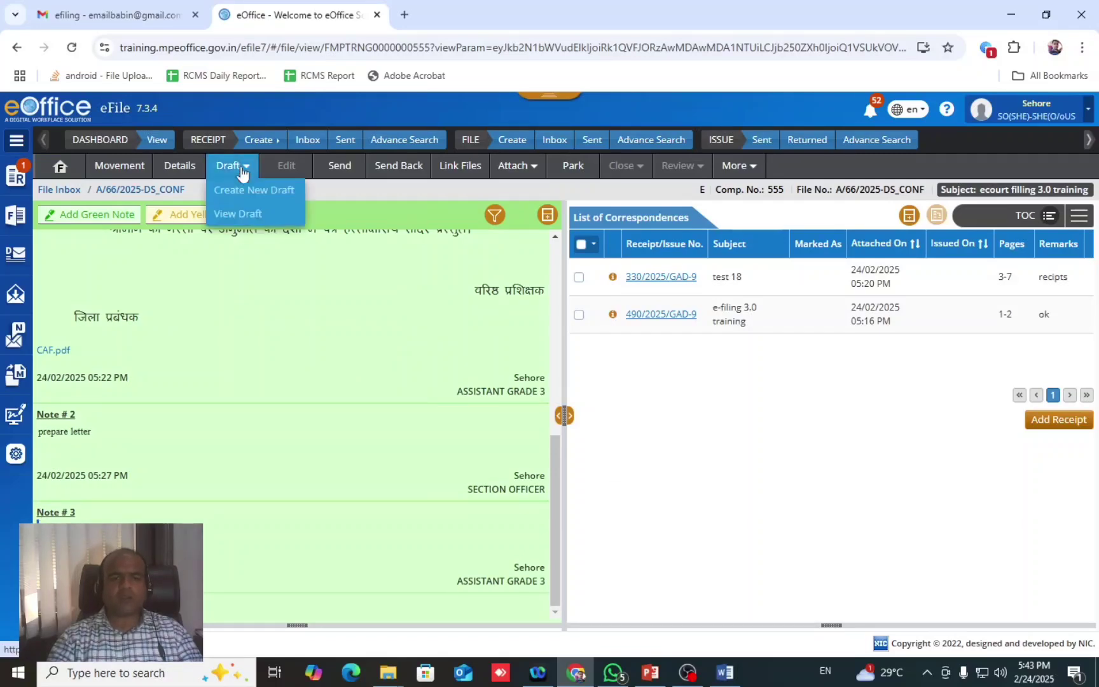
click(241, 212)
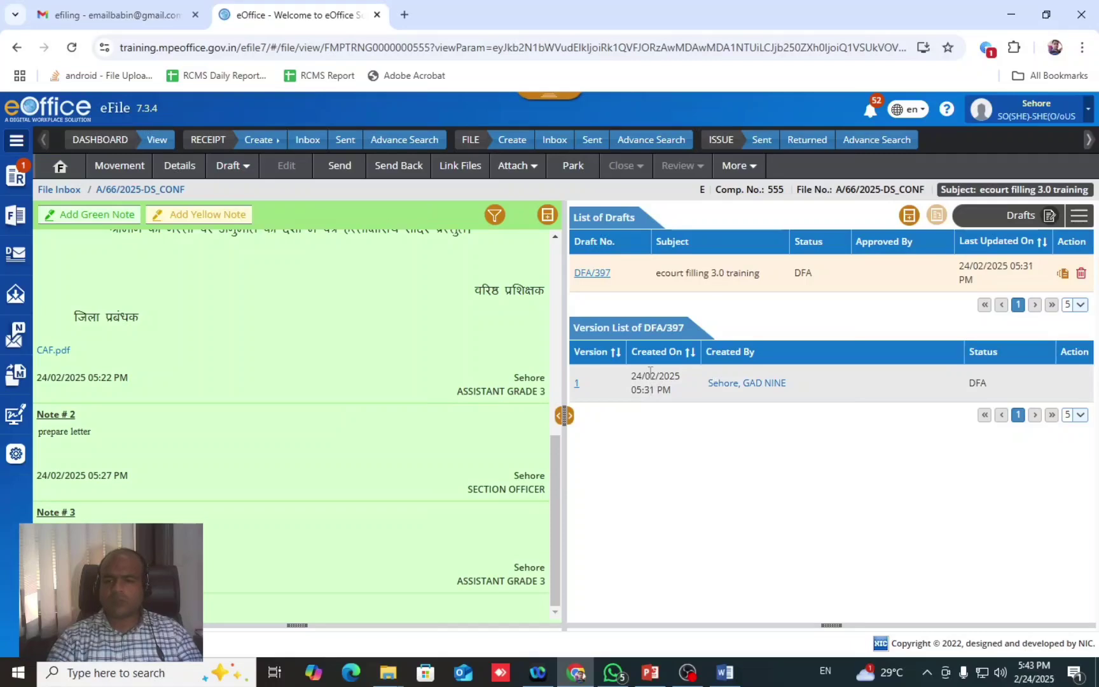
click(578, 382)
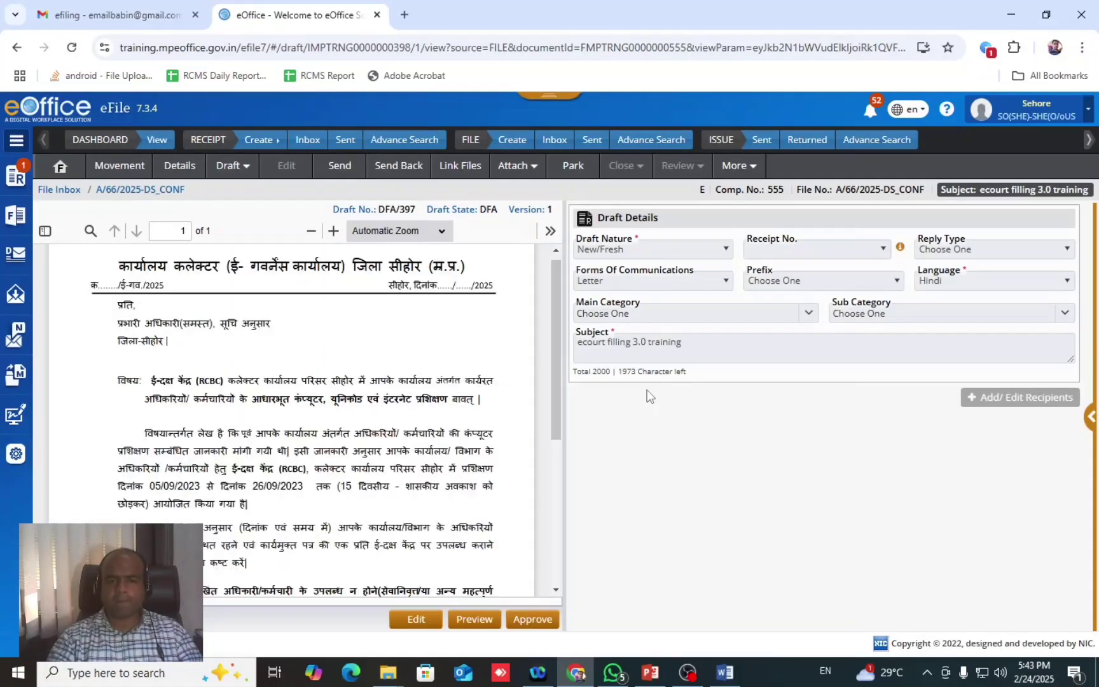
scroll(557, 518, down, 5)
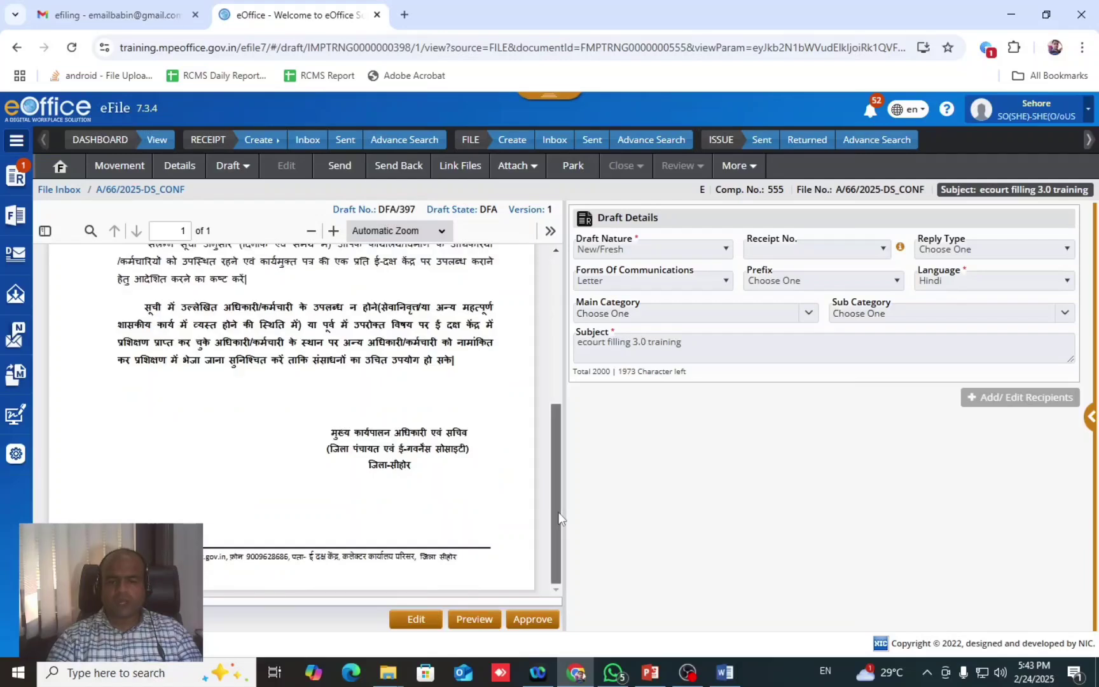
scroll(554, 309, up, 6)
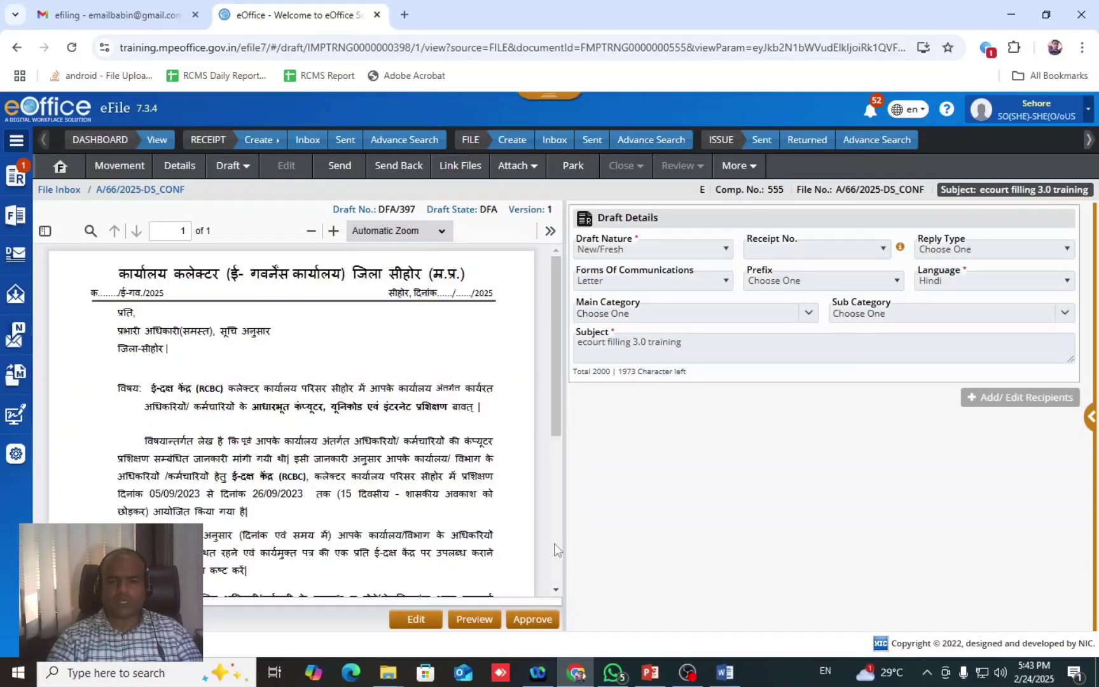
scroll(552, 464, down, 5)
scroll(550, 280, up, 5)
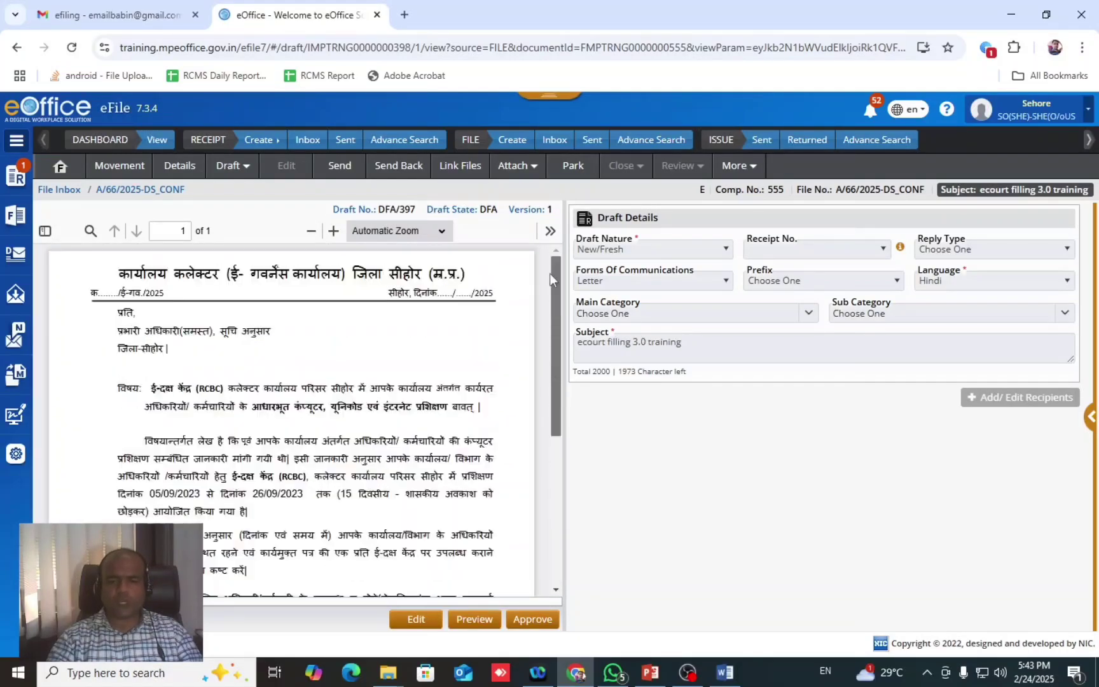
scroll(540, 395, down, 5)
scroll(547, 382, up, 5)
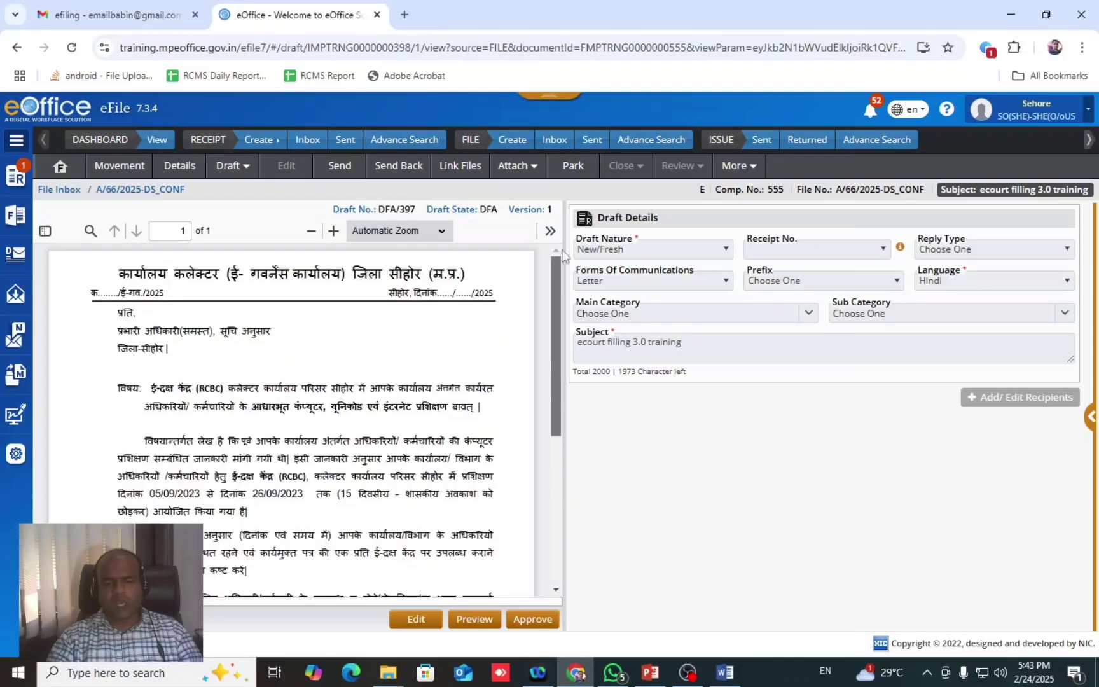
Step: Approve the draft, accepting that no further changes can be made, check the approved letter, and return to the file's draft list
click(534, 620)
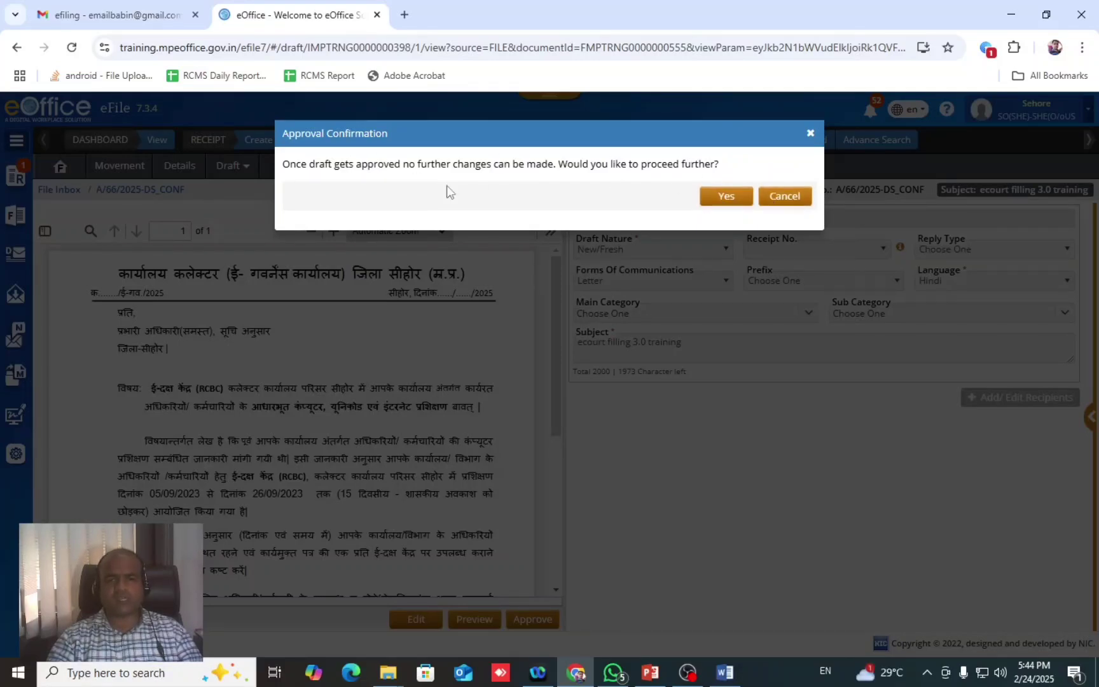
click(727, 197)
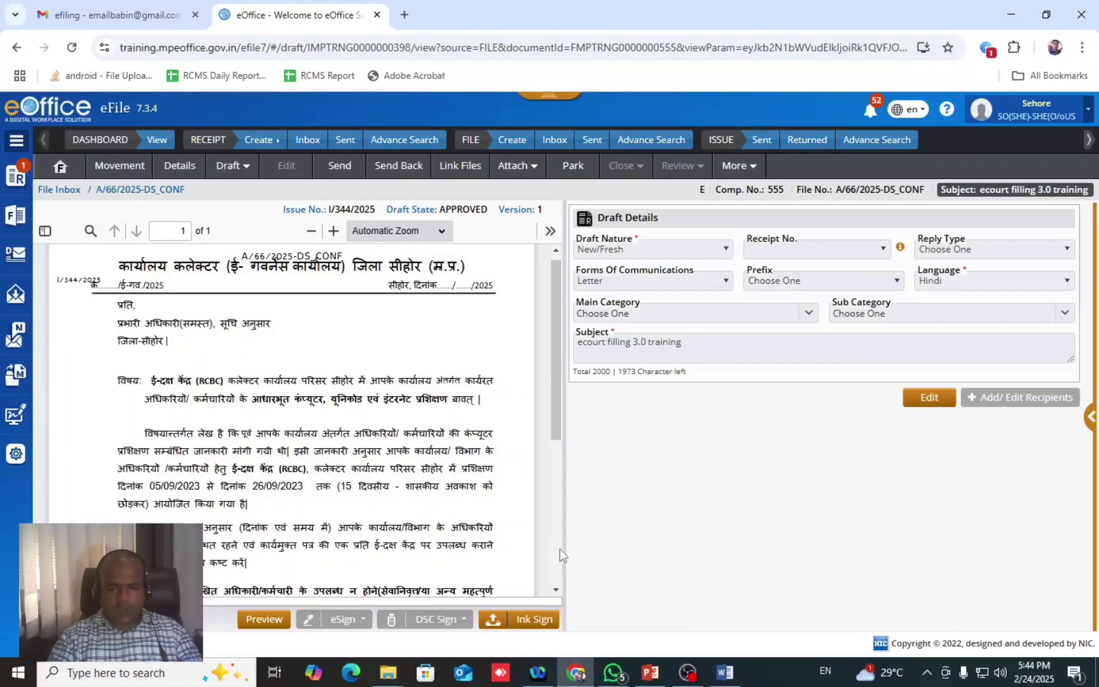
scroll(560, 549, down, 5)
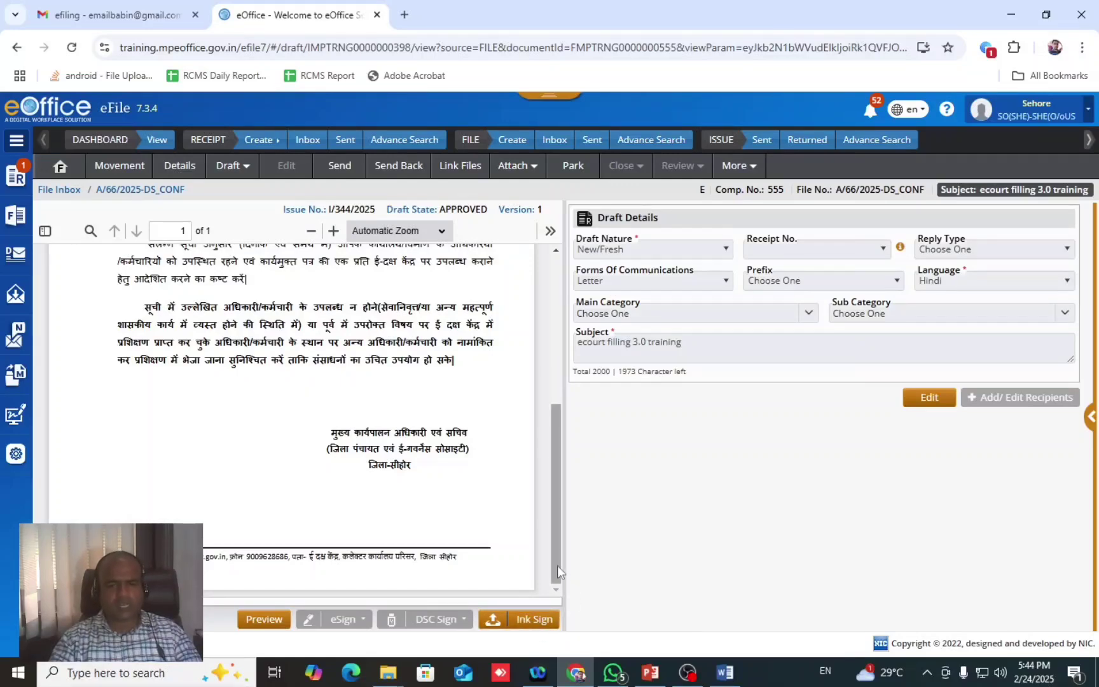
drag(557, 566, 527, 398)
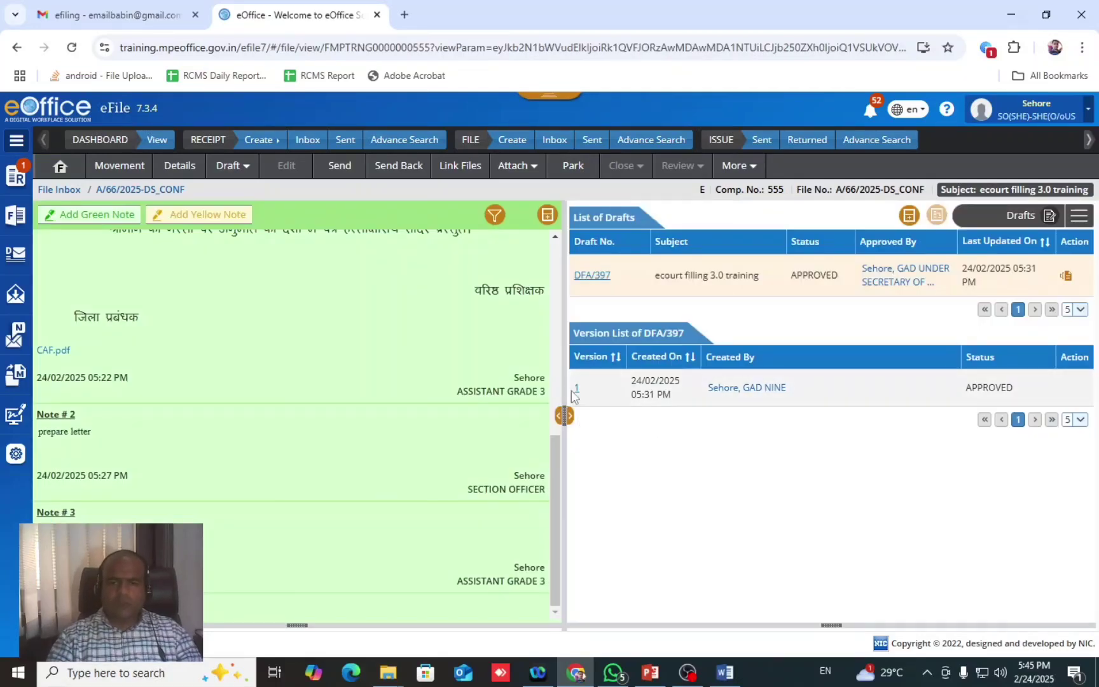
Step: Add the green note "upload signed copy" and send the file back to AG-3(SEH)-(GAD-NINE) with the same text as remarks
click(81, 216)
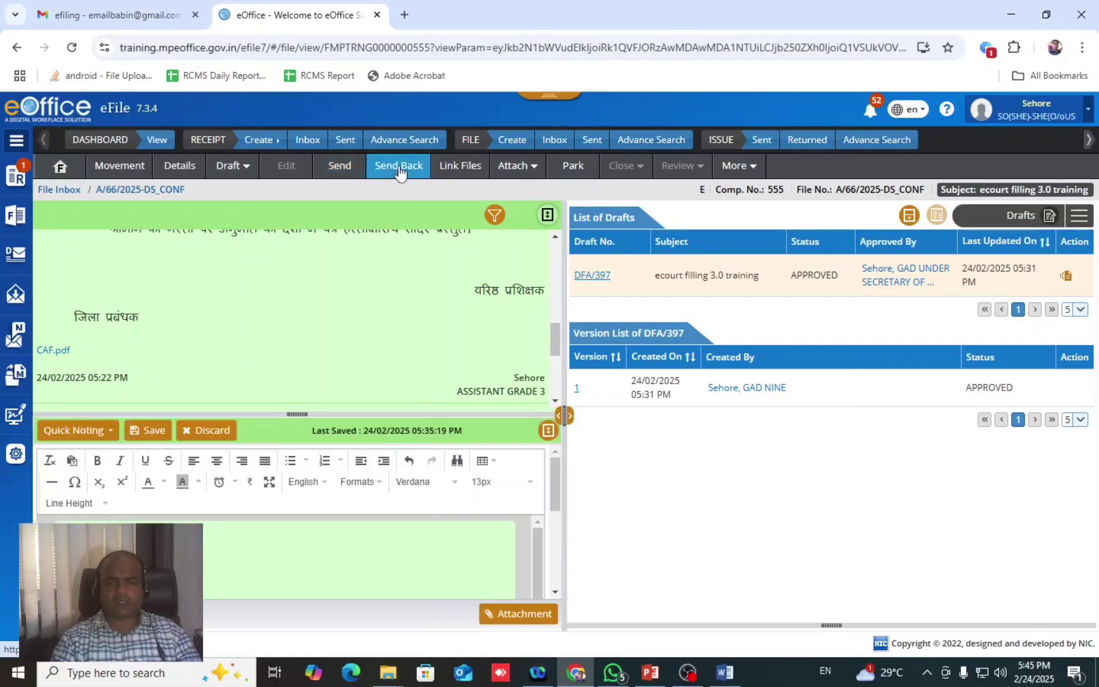
click(398, 169)
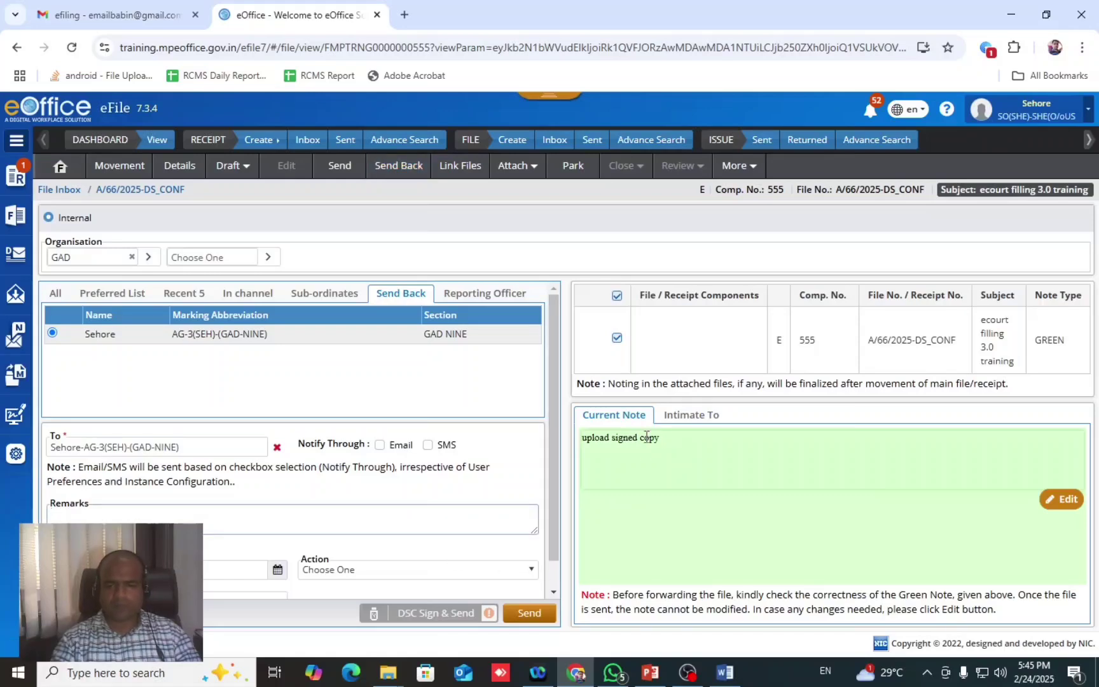
triple_click(646, 437)
click(113, 518)
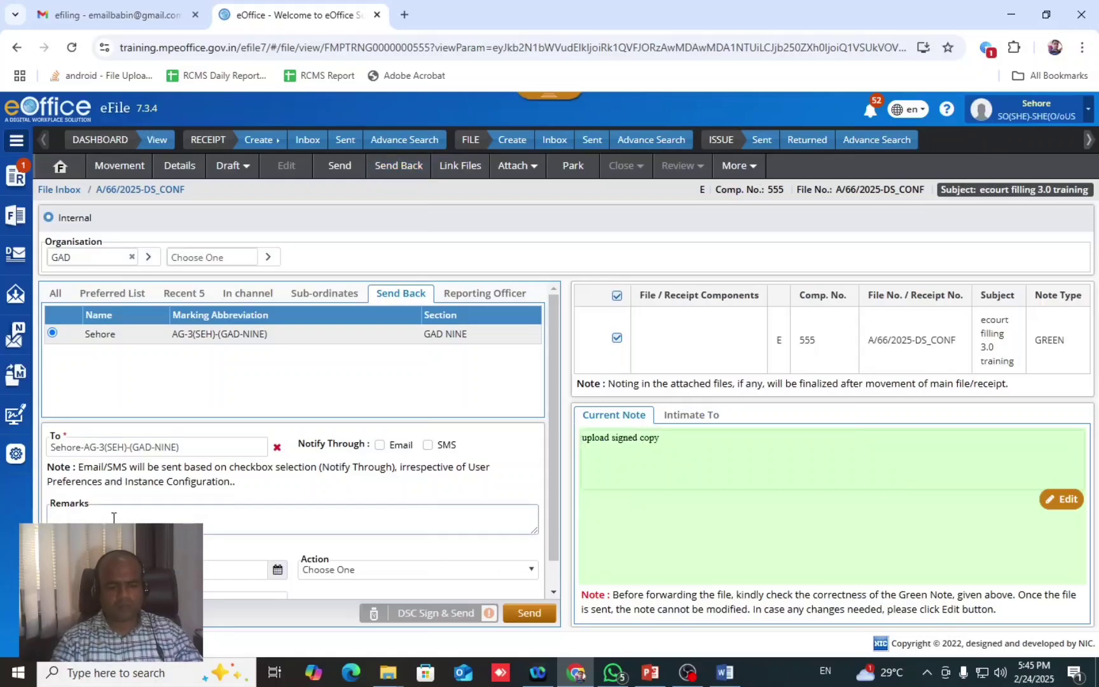
scroll(553, 580, down, 1)
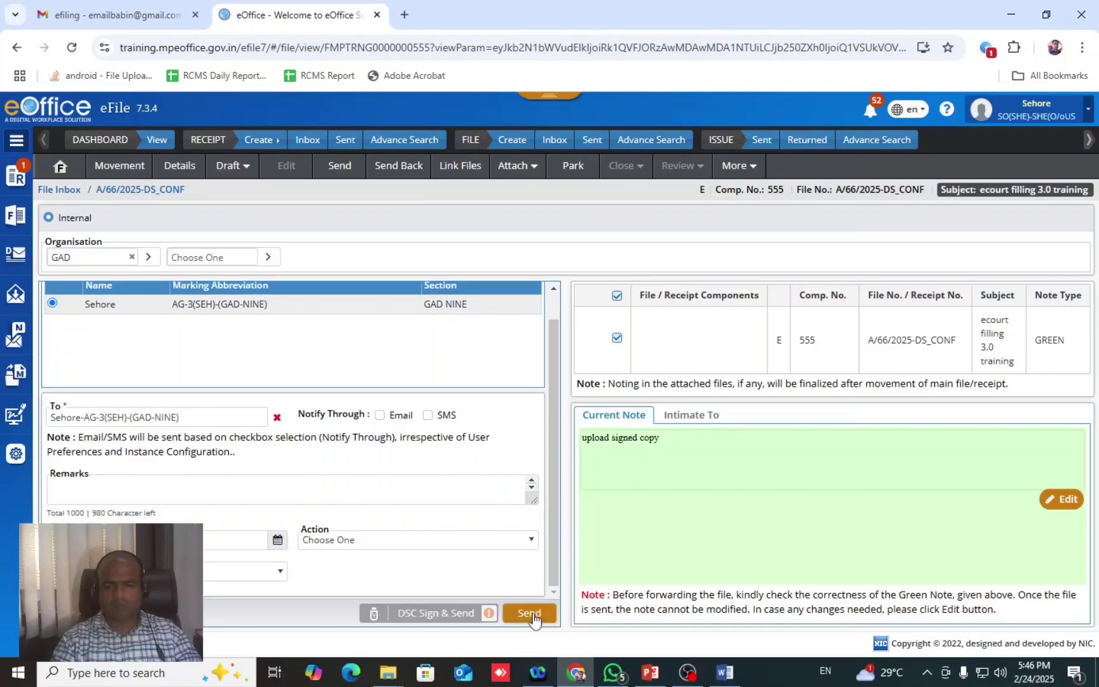
click(528, 614)
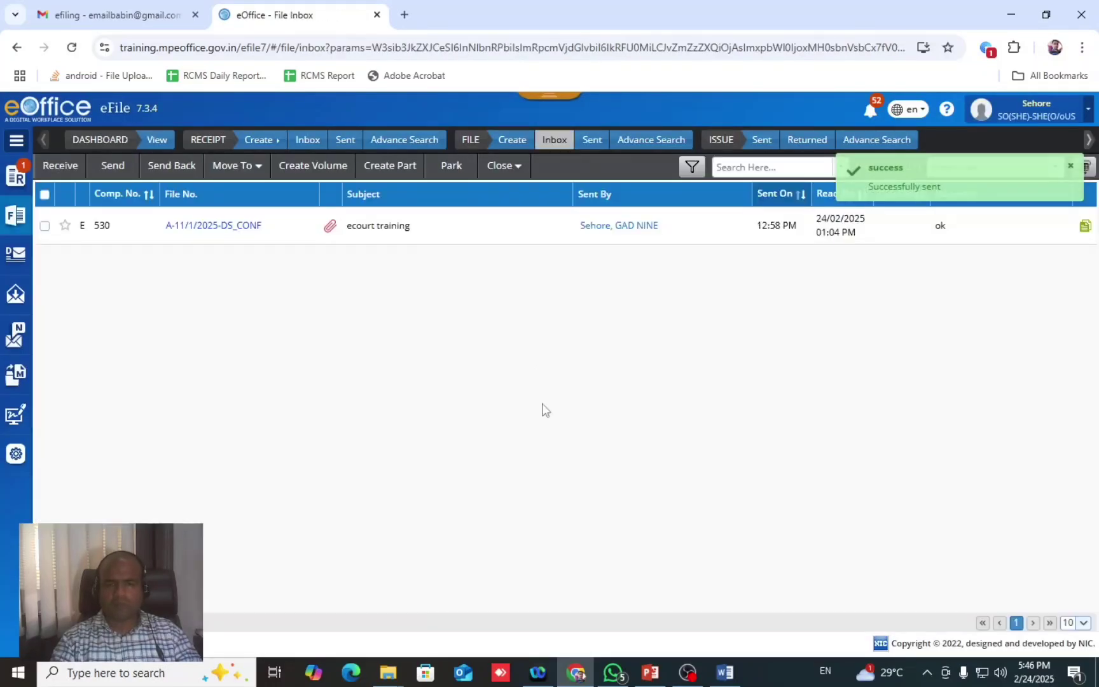
Step: Switch to the AG-3(SEH)-(GAD-NINE) post, open the returned "ecourt filling 3.0 training" file, and view version 1 of its approved draft
click(1072, 115)
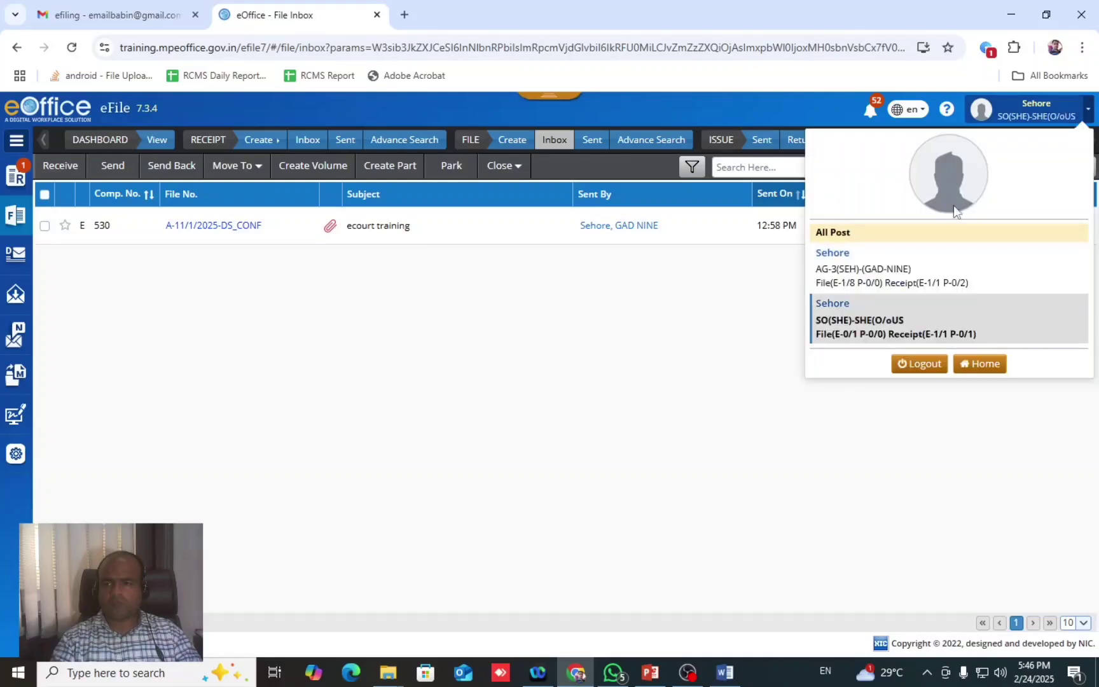
click(879, 266)
click(632, 197)
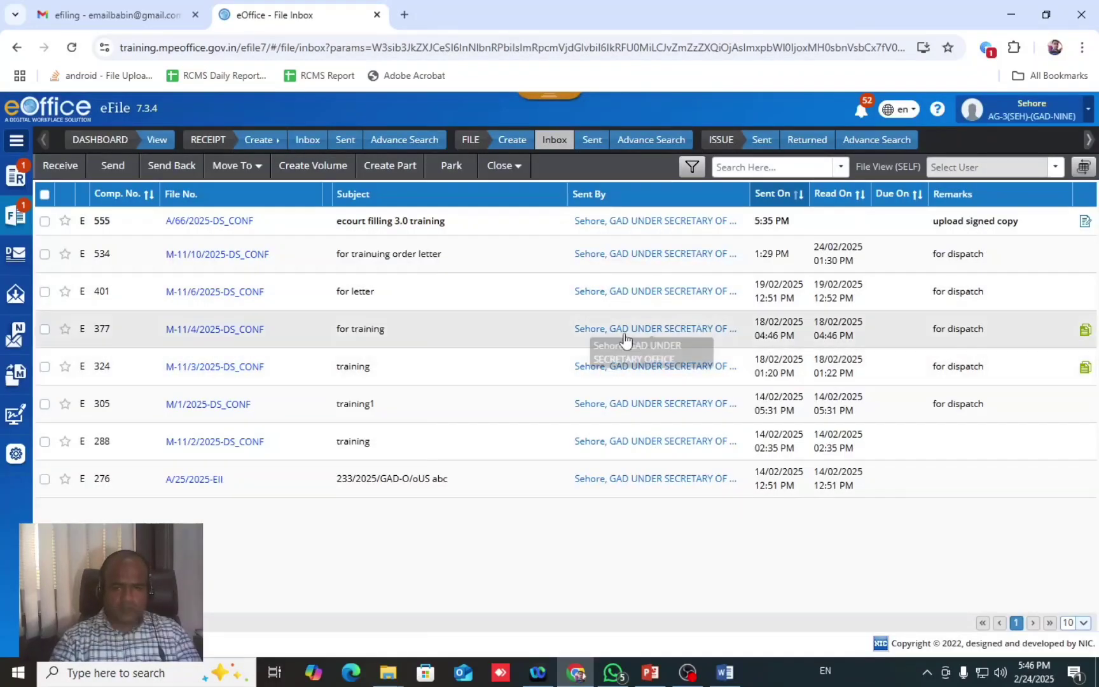
click(211, 219)
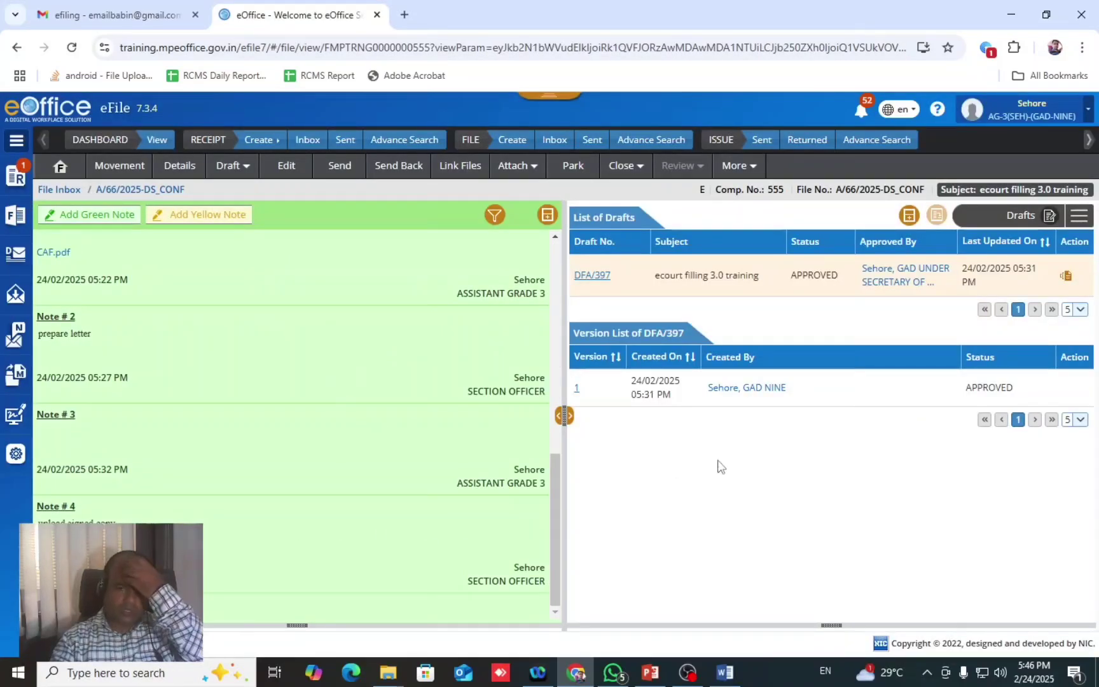
click(576, 390)
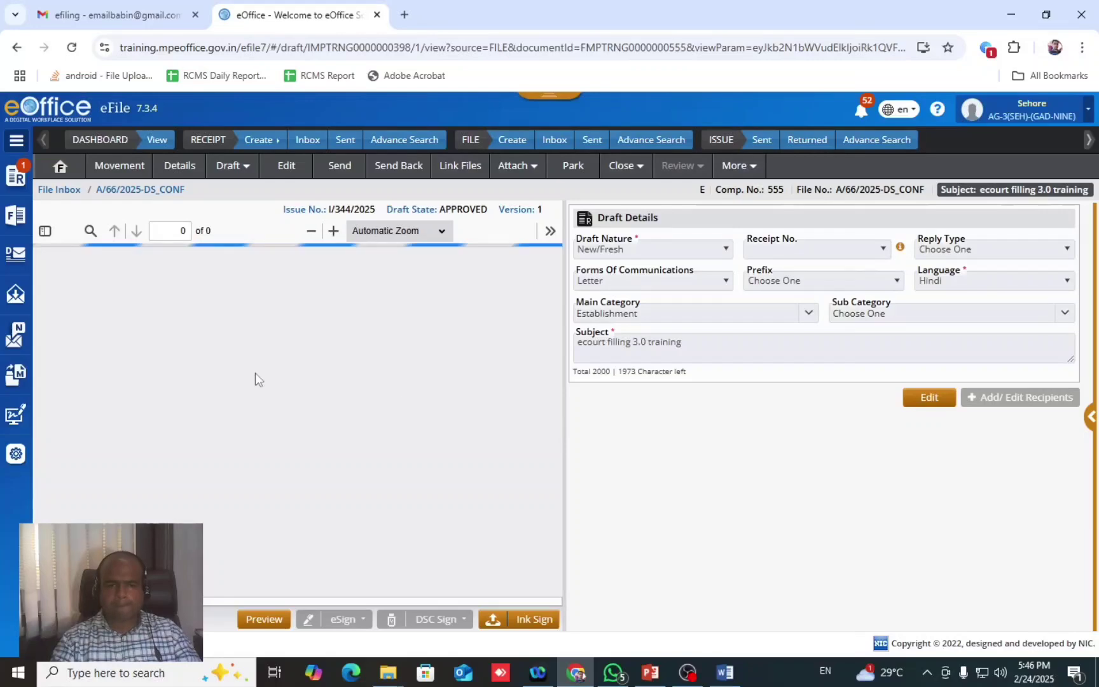
click(557, 522)
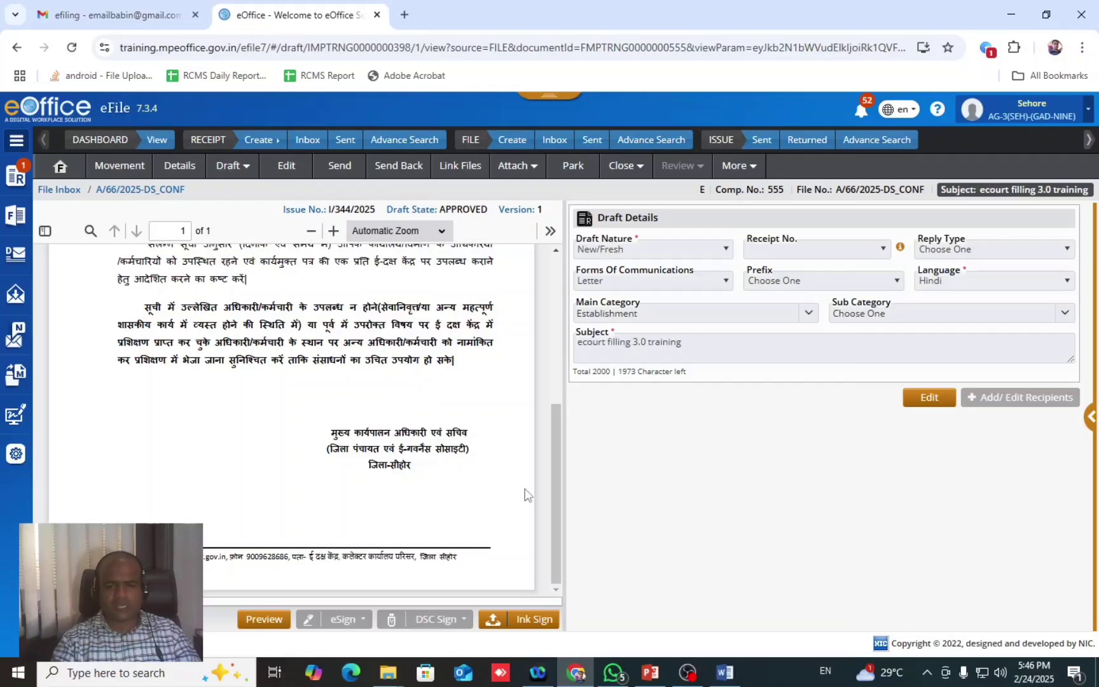
Step: Upload the PDF "letter2" from Downloads as the draft's ink-signed copy and confirm the ink signature after previewing the letter
click(533, 620)
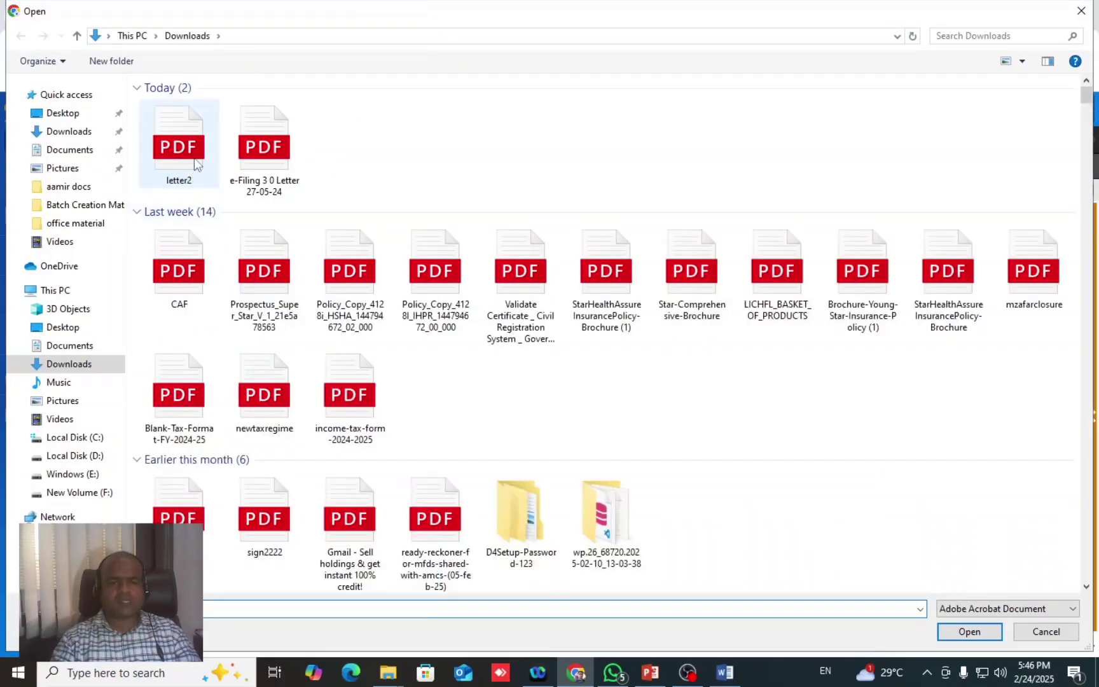
click(190, 162)
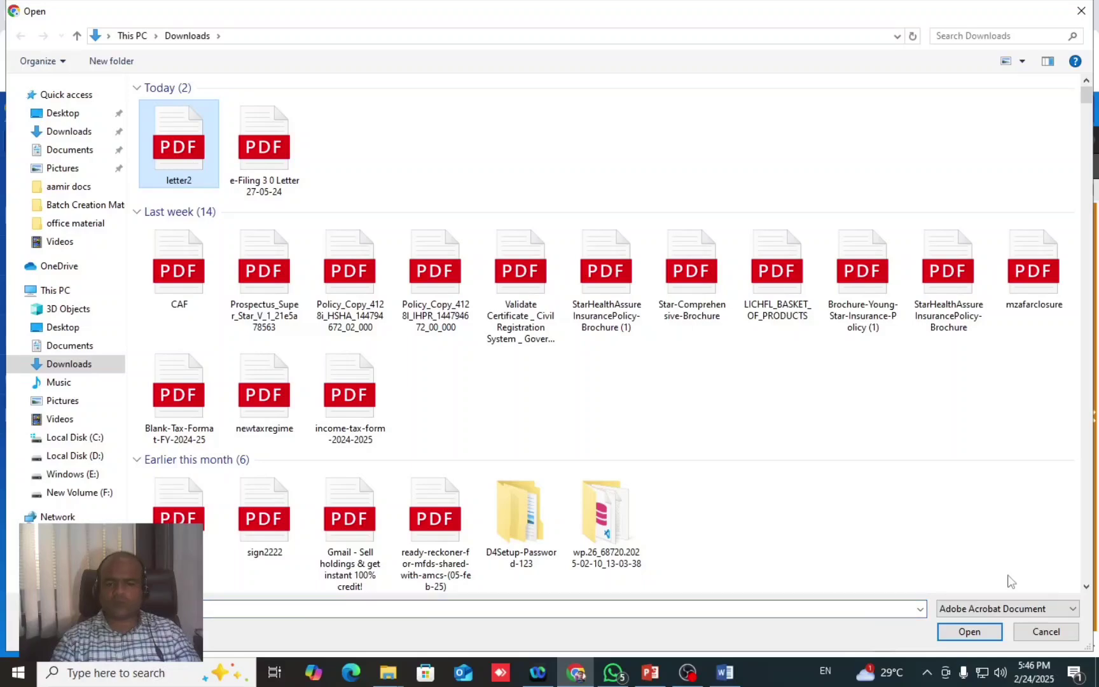
click(968, 631)
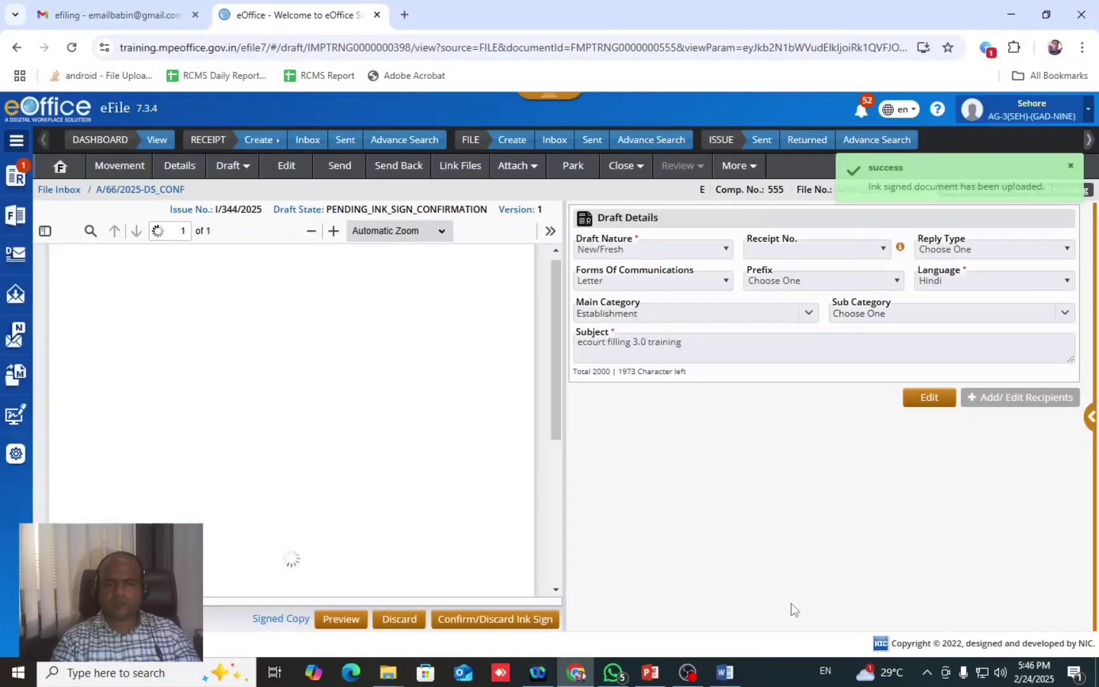
scroll(556, 569, down, 5)
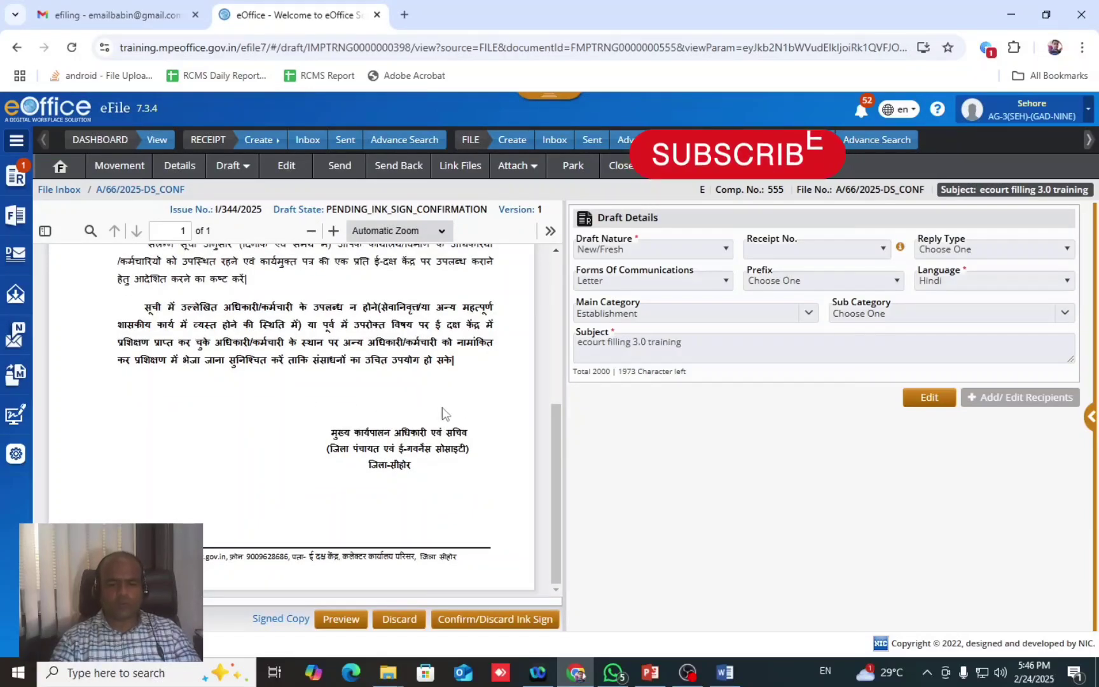
click(342, 618)
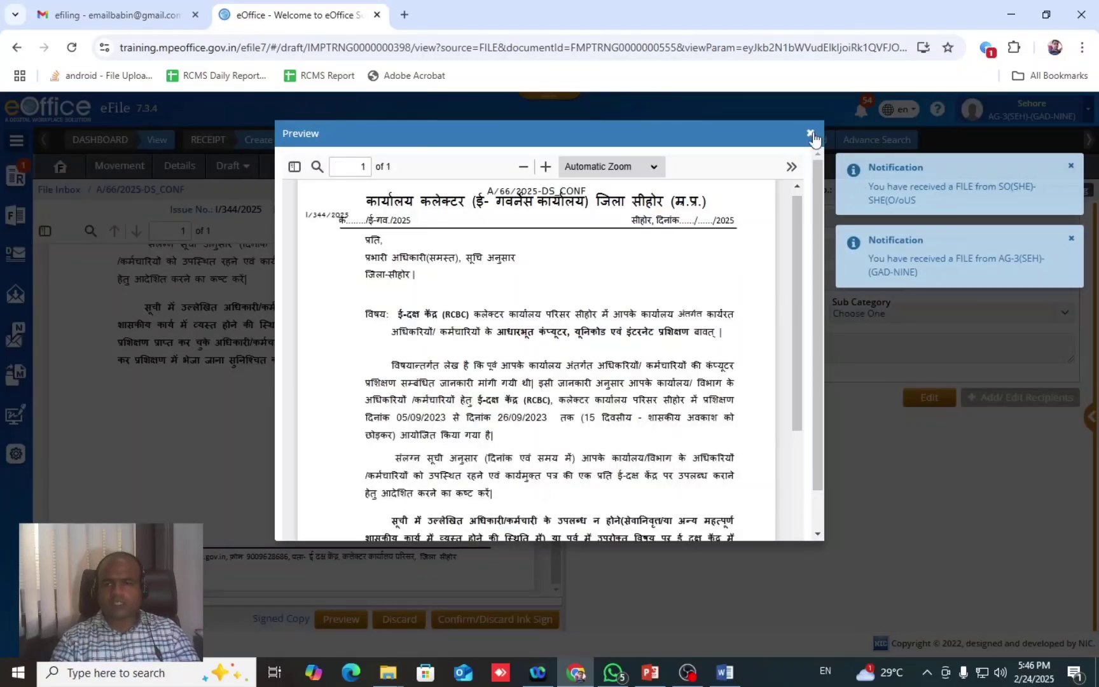
click(810, 133)
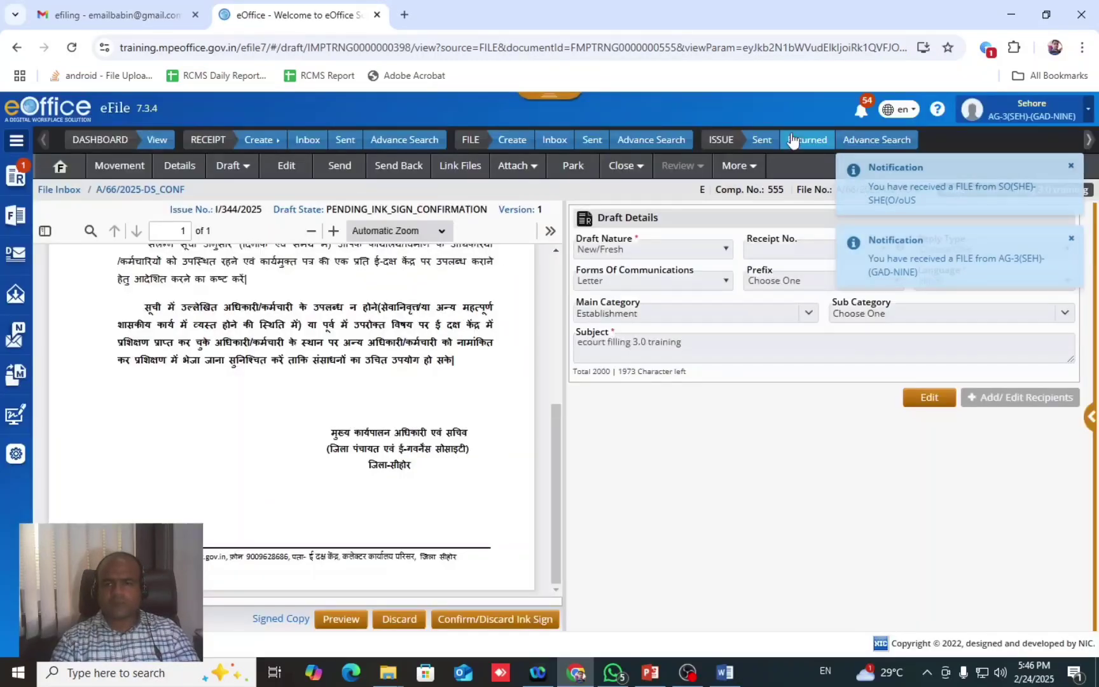
click(499, 622)
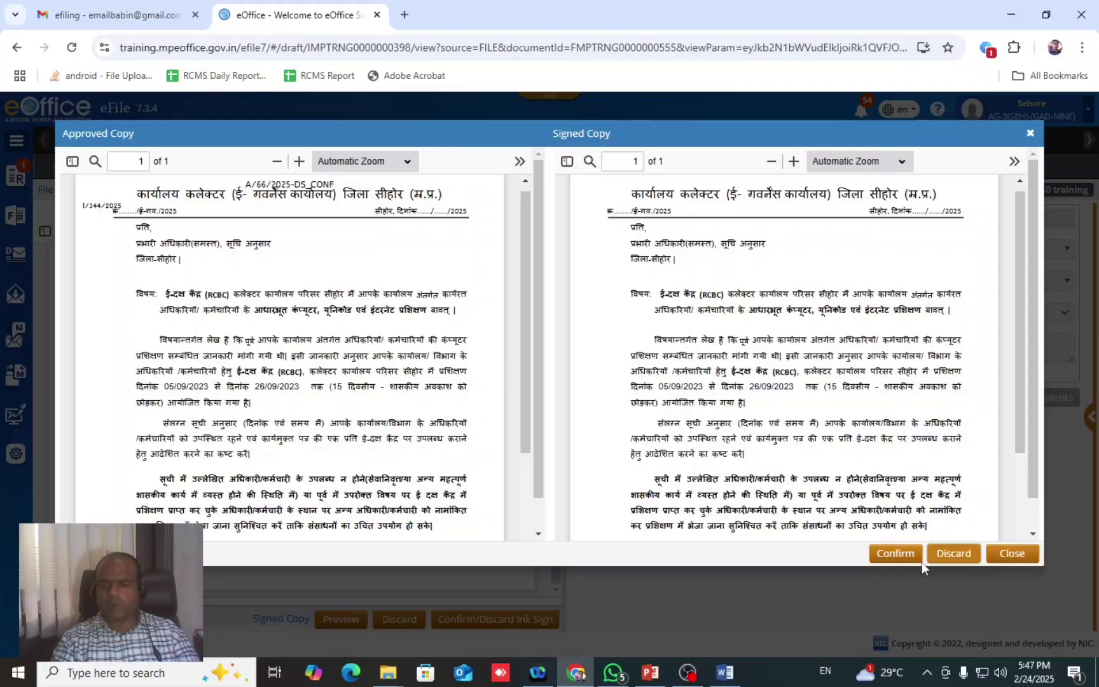
click(889, 554)
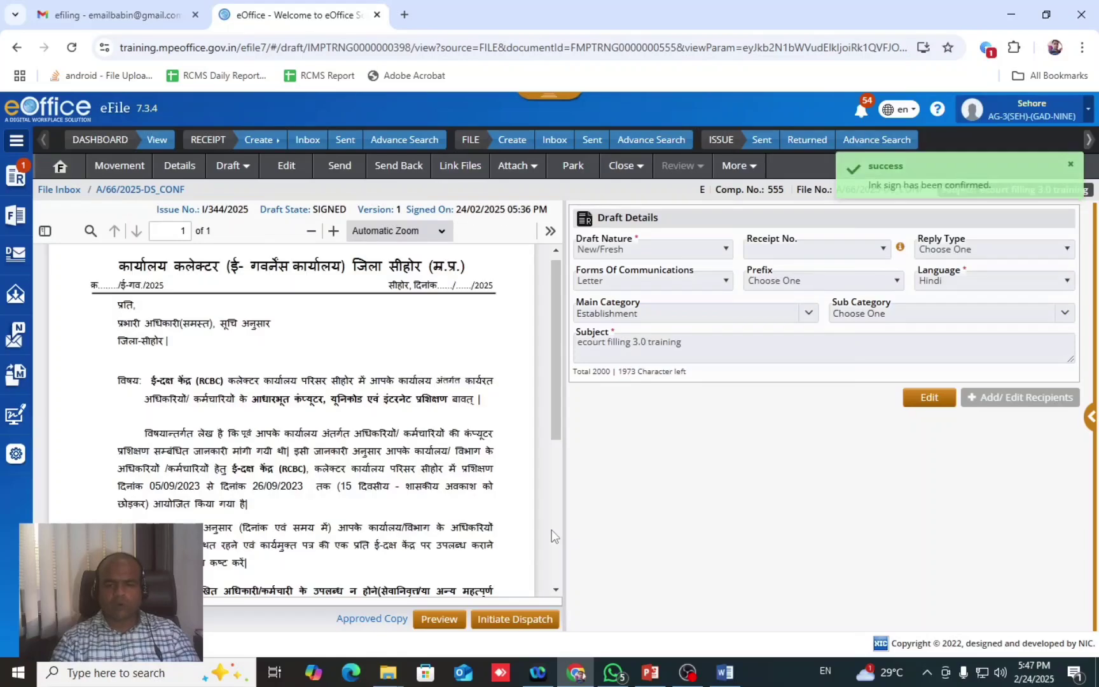
Step: Read through the signed letter and initiate its dispatch
click(556, 536)
mouse_move(555, 534)
mouse_down()
mouse_move(555, 323)
mouse_move(535, 542)
mouse_up()
scroll(535, 541, up, 5)
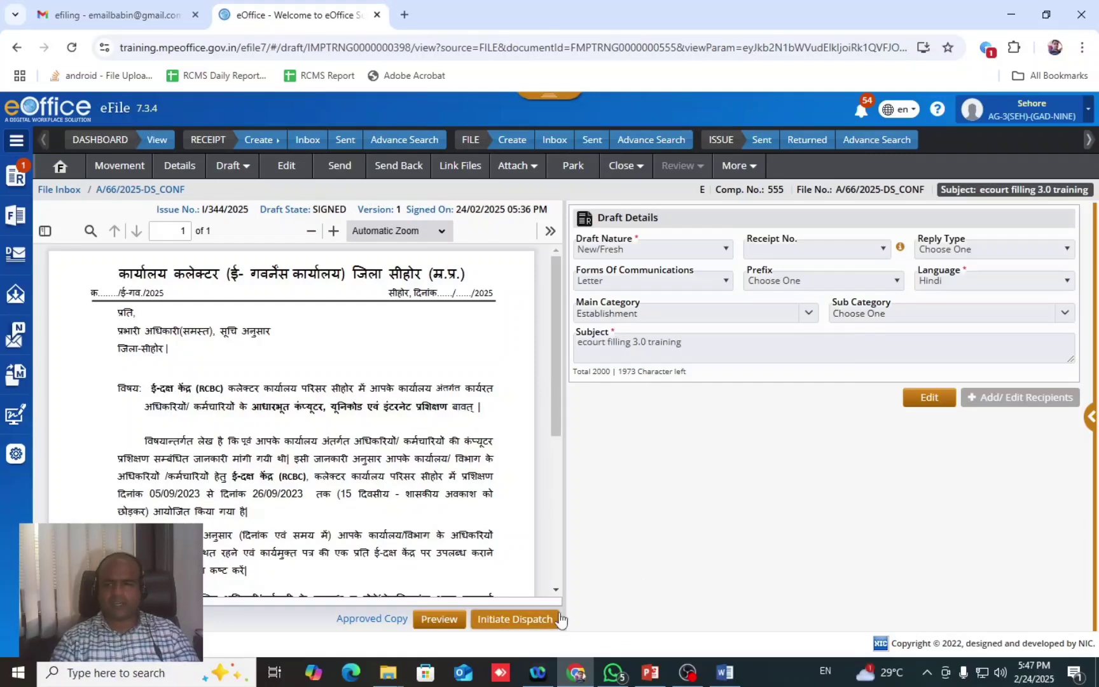
scroll(558, 494, down, 5)
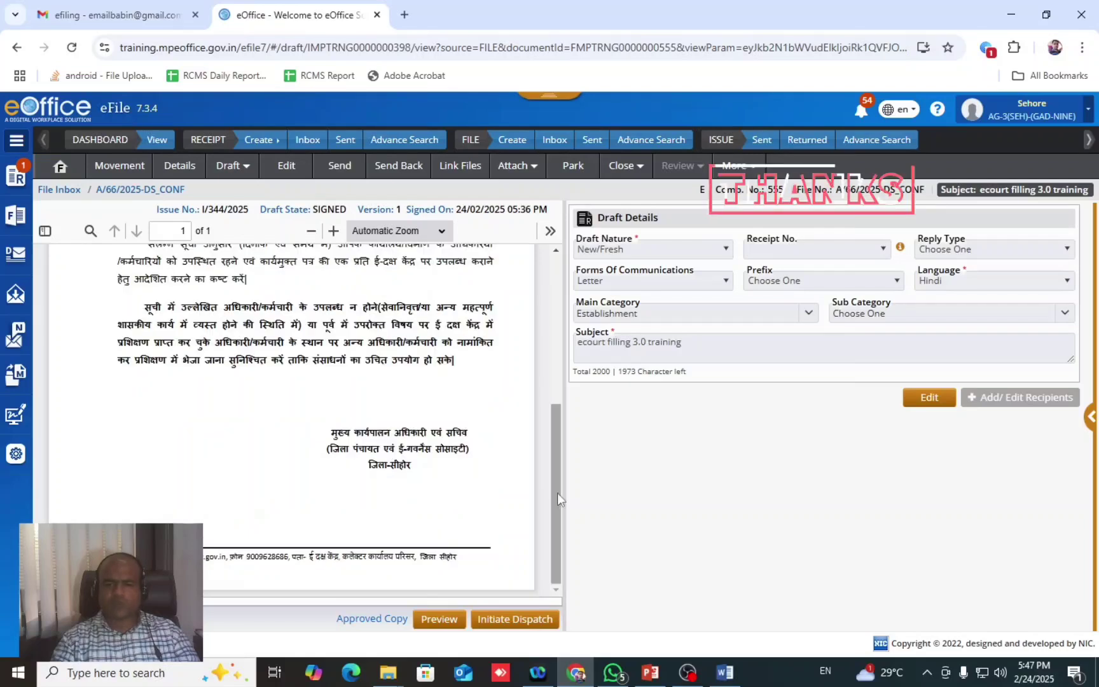
scroll(557, 493, up, 5)
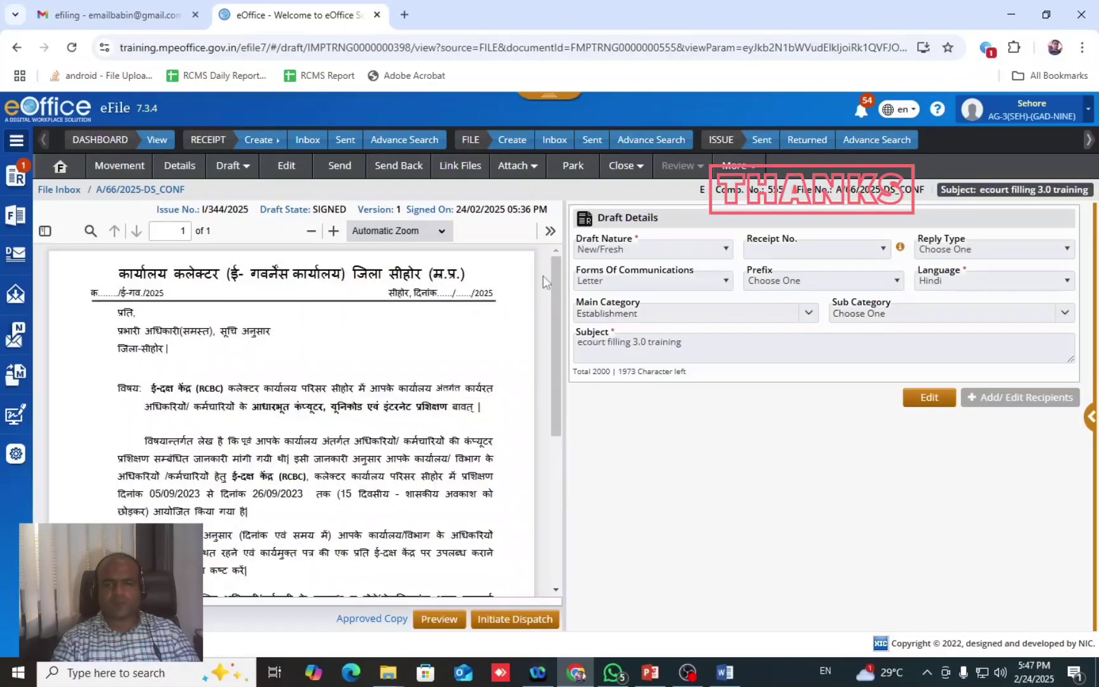
click(513, 622)
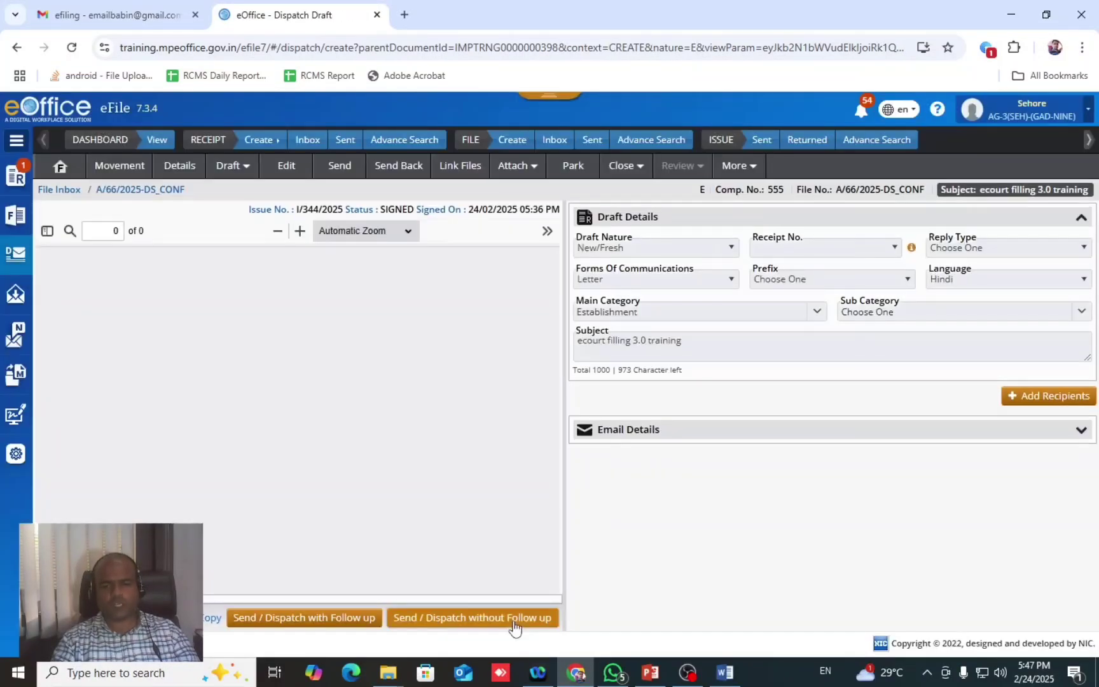